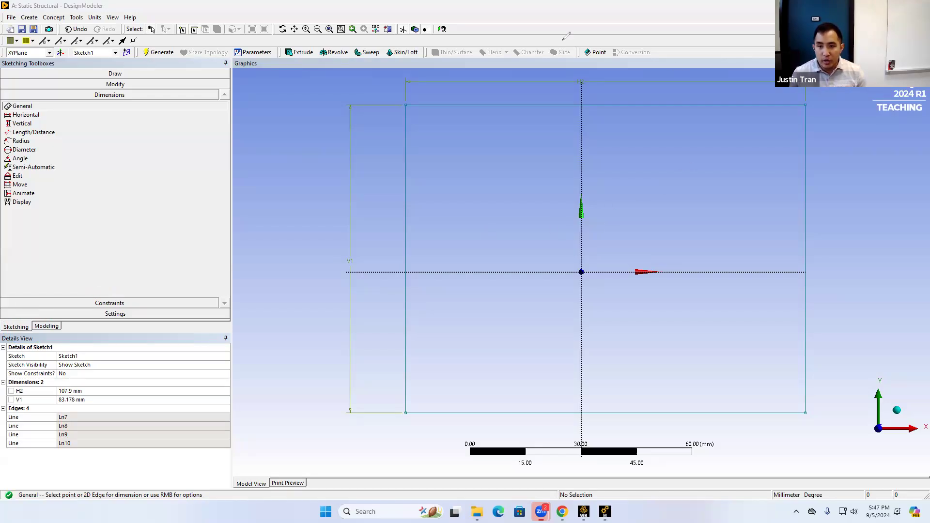
pyautogui.moveTo(351, 250)
pyautogui.mouseDown()
pyautogui.moveTo(341, 257)
pyautogui.moveTo(357, 274)
pyautogui.moveTo(351, 250)
pyautogui.mouseUp()
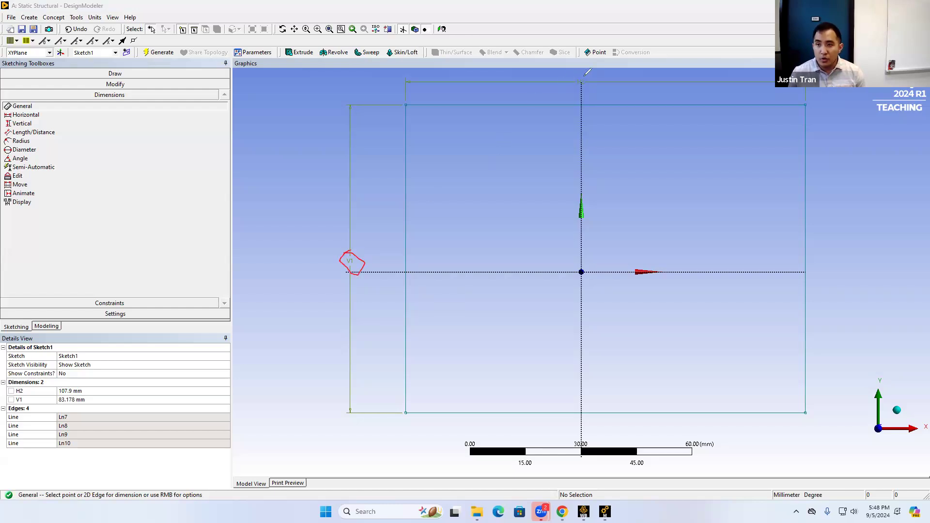
pyautogui.moveTo(583, 74)
pyautogui.mouseDown()
pyautogui.moveTo(578, 94)
pyautogui.moveTo(586, 72)
pyautogui.mouseUp()
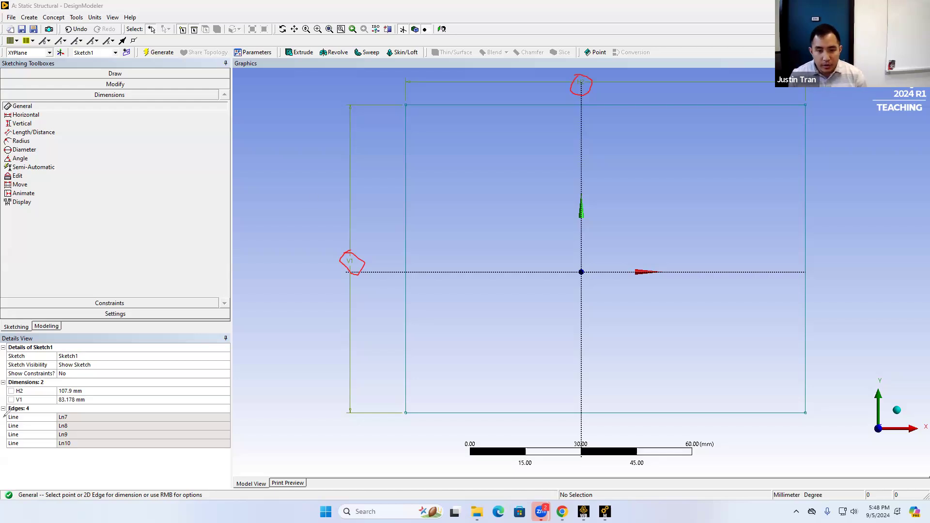
pyautogui.moveTo(85, 384)
pyautogui.mouseDown()
pyautogui.moveTo(37, 382)
pyautogui.moveTo(3, 411)
pyautogui.moveTo(36, 420)
pyautogui.moveTo(86, 413)
pyautogui.moveTo(97, 390)
pyautogui.moveTo(68, 383)
pyautogui.mouseUp()
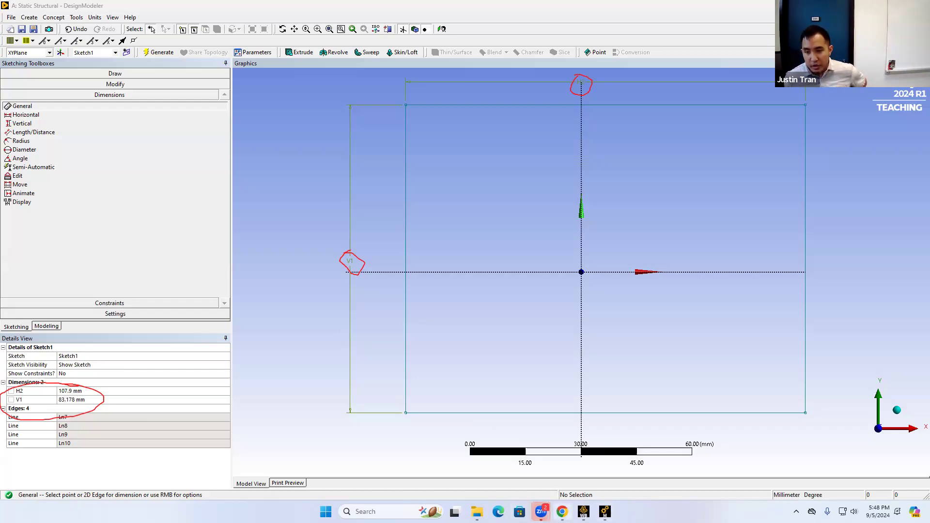
# Check the plate dimensions in the assignment PDF and set the rectangle's overall vertical dimension to 200 mm.
pyautogui.click(562, 512)
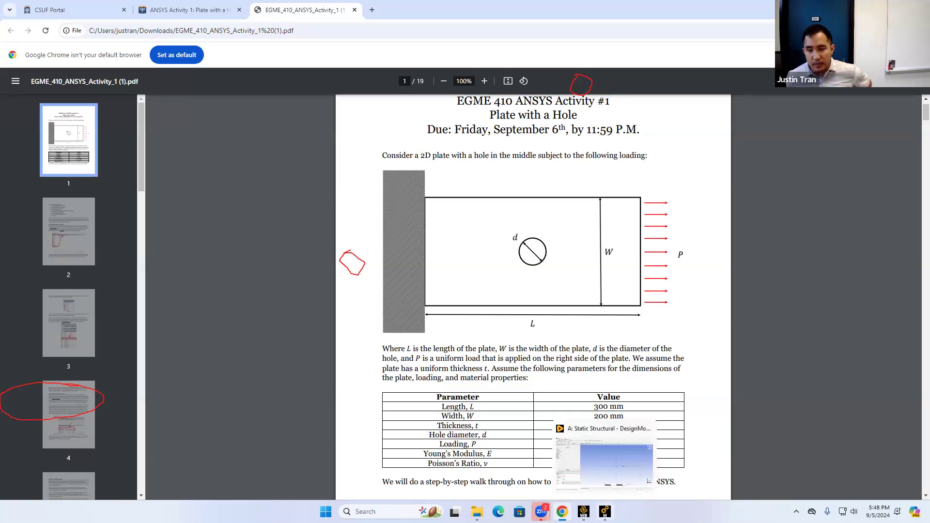
pyautogui.click(604, 511)
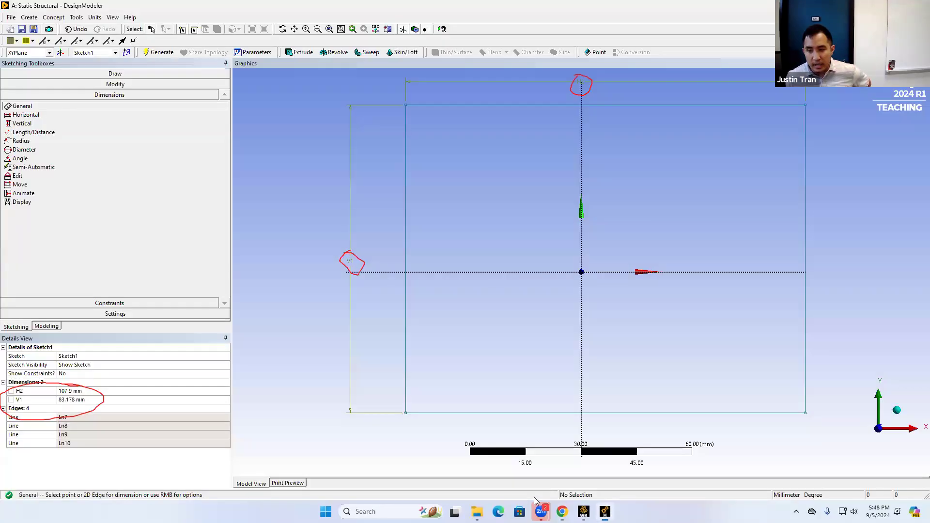
pyautogui.click(84, 398)
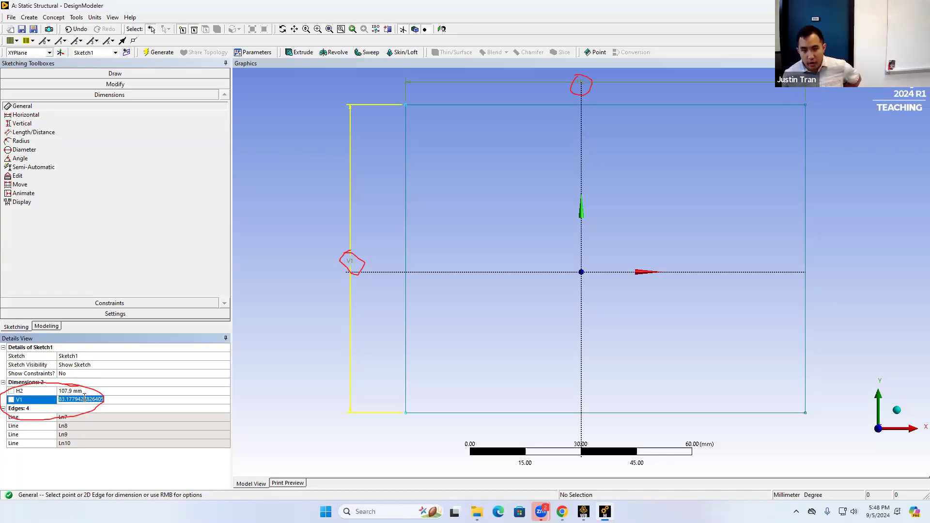
pyautogui.click(84, 398)
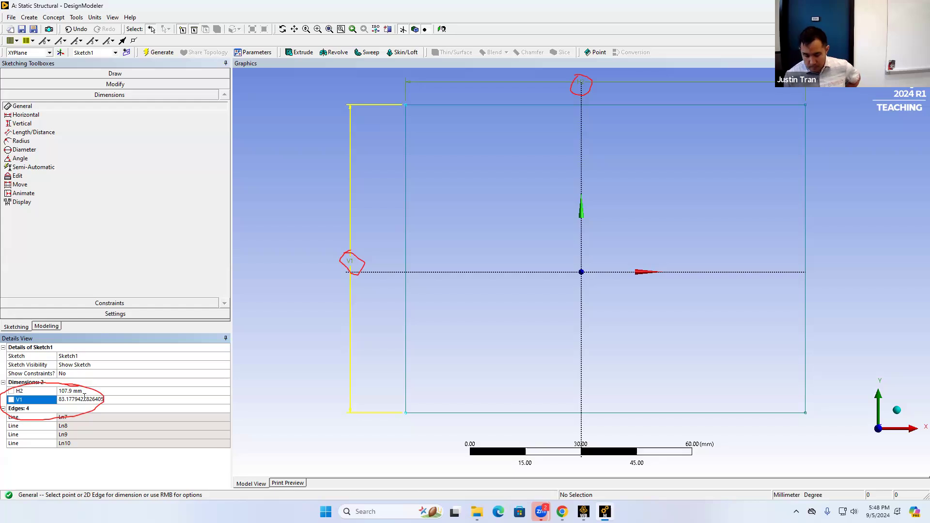
pyautogui.doubleClick(98, 399)
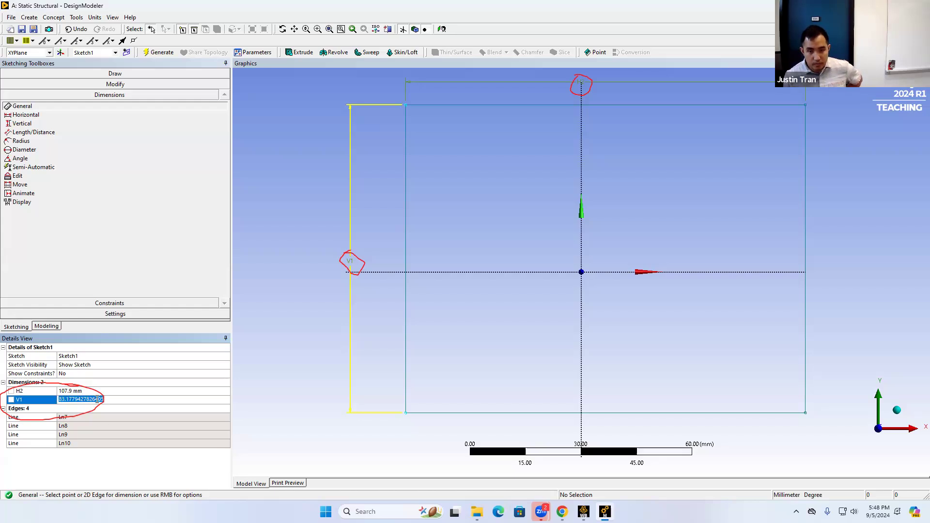
pyautogui.write('200')
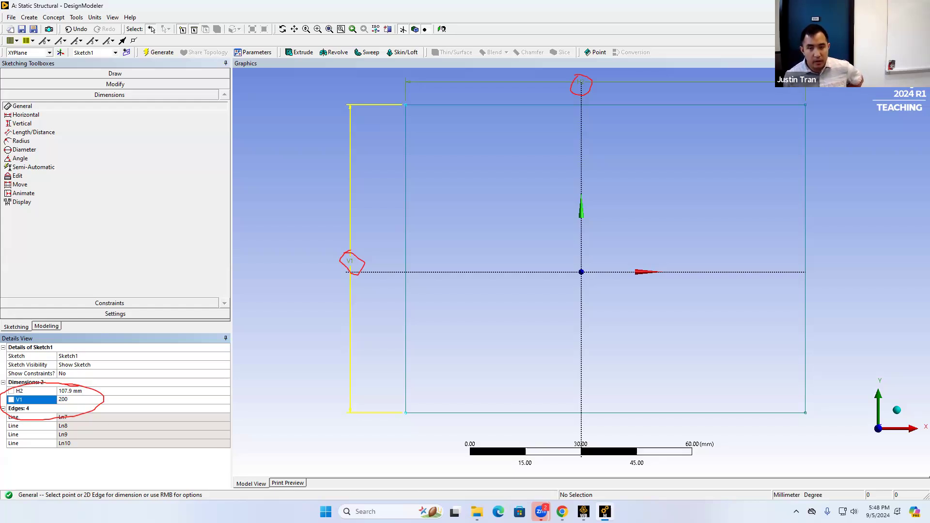
pyautogui.press('Return')
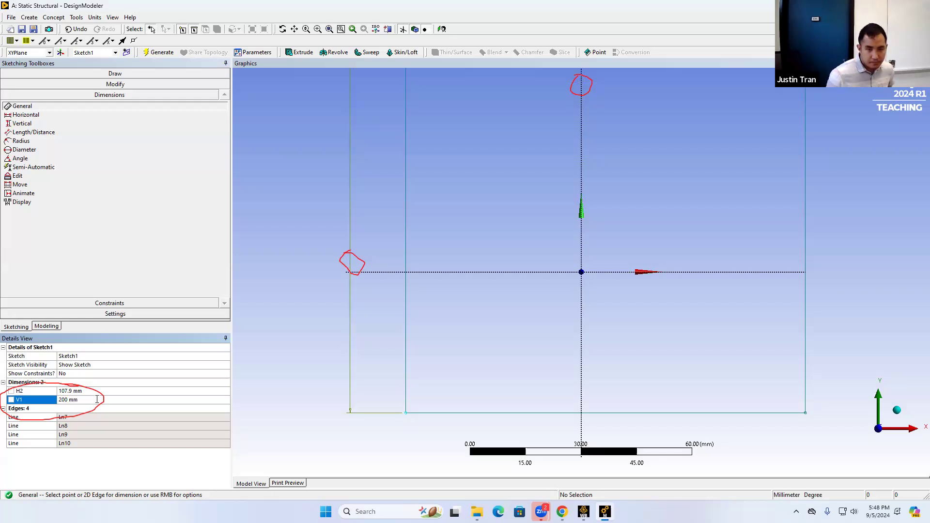
# Set the rectangle's overall horizontal dimension to 300 mm.
pyautogui.click(82, 391)
pyautogui.write('300')
pyautogui.press('Return')
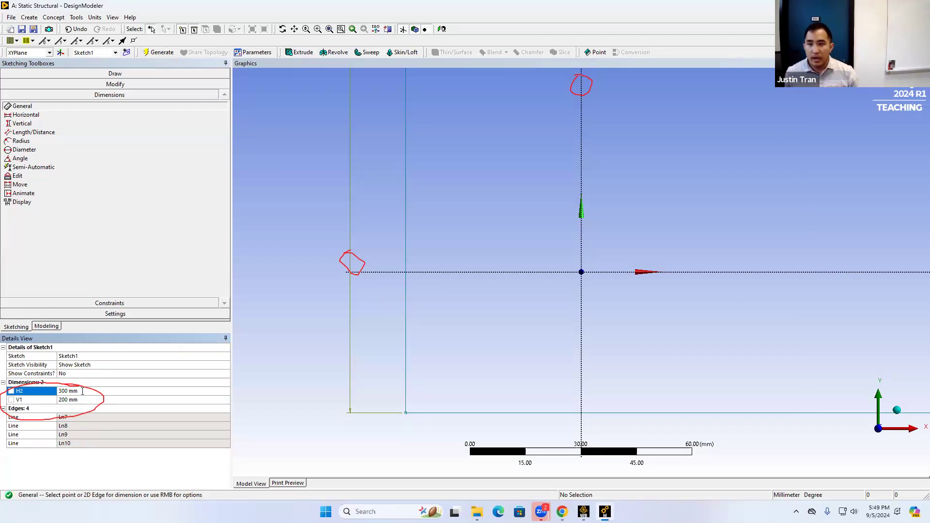
# Add a horizontal dimension between the rectangle's left edge and the vertical axis, and set it to 150 mm.
pyautogui.scroll(1, 695, 201)
pyautogui.scroll(-4, 696, 211)
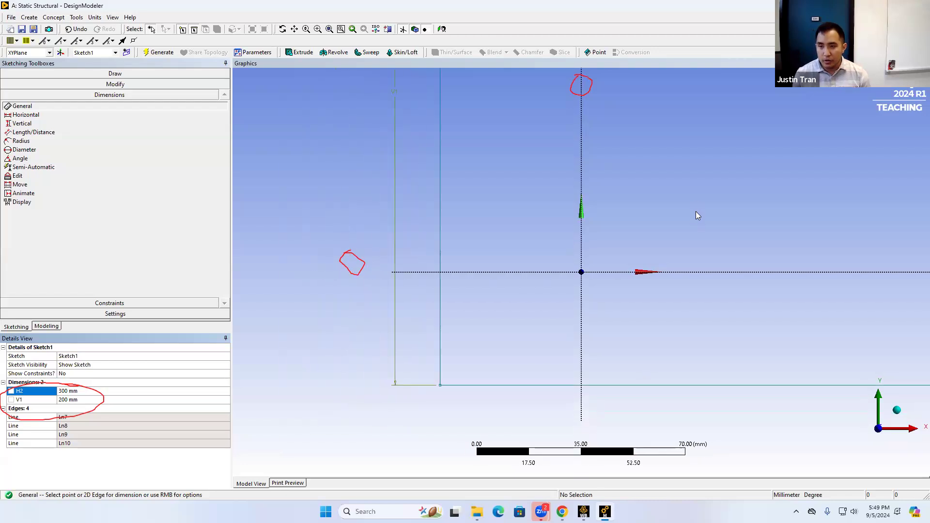
pyautogui.scroll(-3, 694, 213)
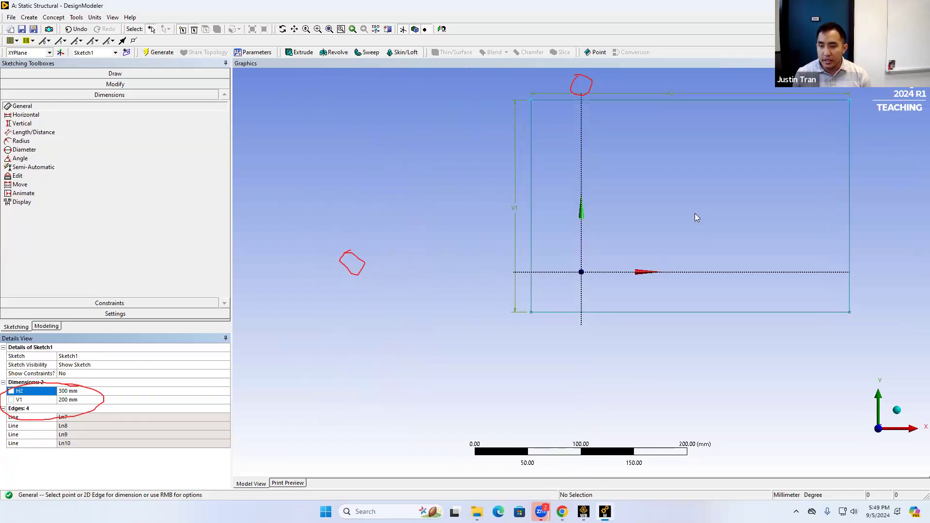
pyautogui.scroll(-1, 695, 213)
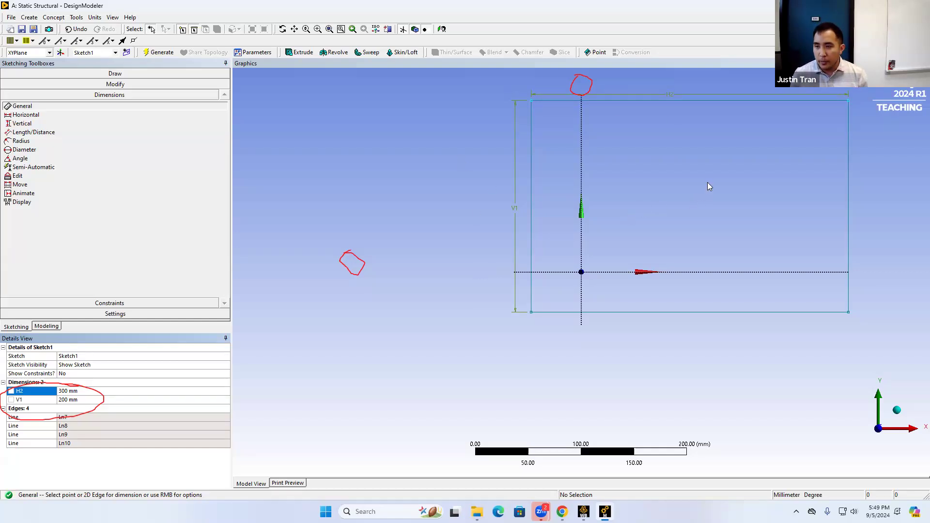
pyautogui.moveTo(708, 184)
pyautogui.keyDown('ctrl'); pyautogui.mouseDown(button='middle')
pyautogui.moveTo(615, 226)
pyautogui.moveTo(720, 195)
pyautogui.moveTo(590, 248)
pyautogui.moveTo(702, 212)
pyautogui.moveTo(756, 282)
pyautogui.moveTo(604, 275)
pyautogui.moveTo(567, 231)
pyautogui.moveTo(583, 241)
pyautogui.mouseUp(button='middle'); pyautogui.keyUp('ctrl')
pyautogui.scroll(1, 583, 241)
pyautogui.scroll(-1, 583, 240)
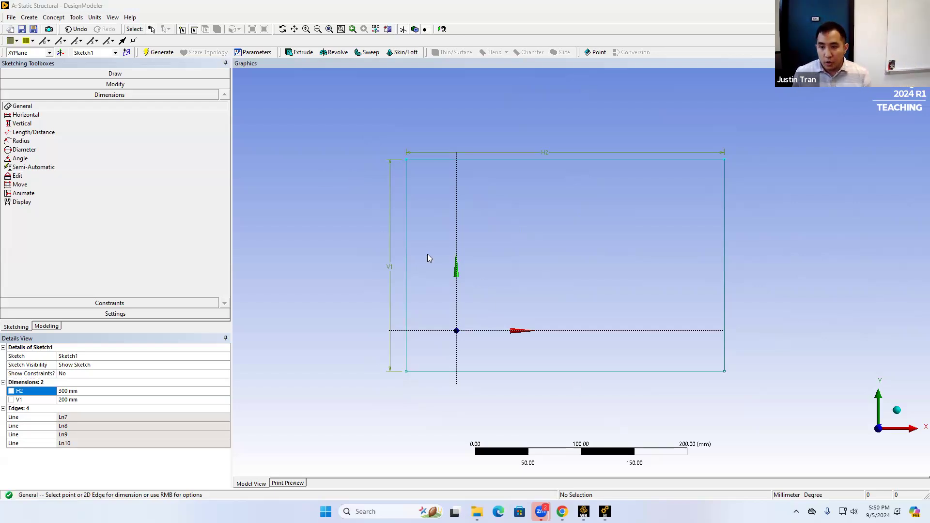
pyautogui.click(21, 115)
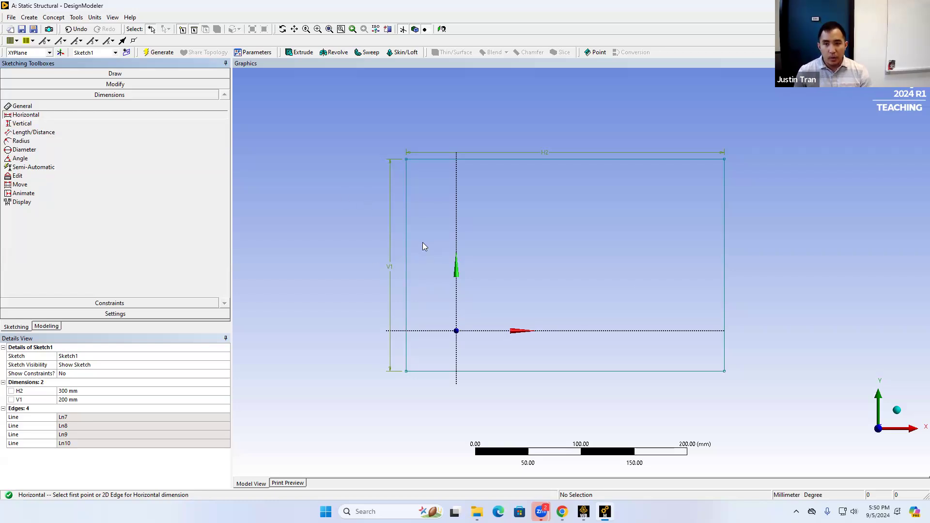
pyautogui.click(406, 234)
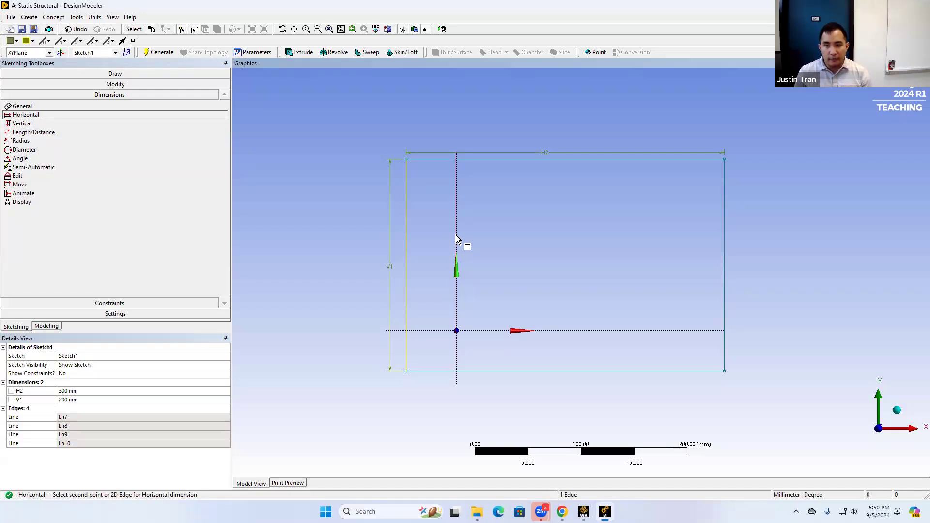
pyautogui.click(455, 270)
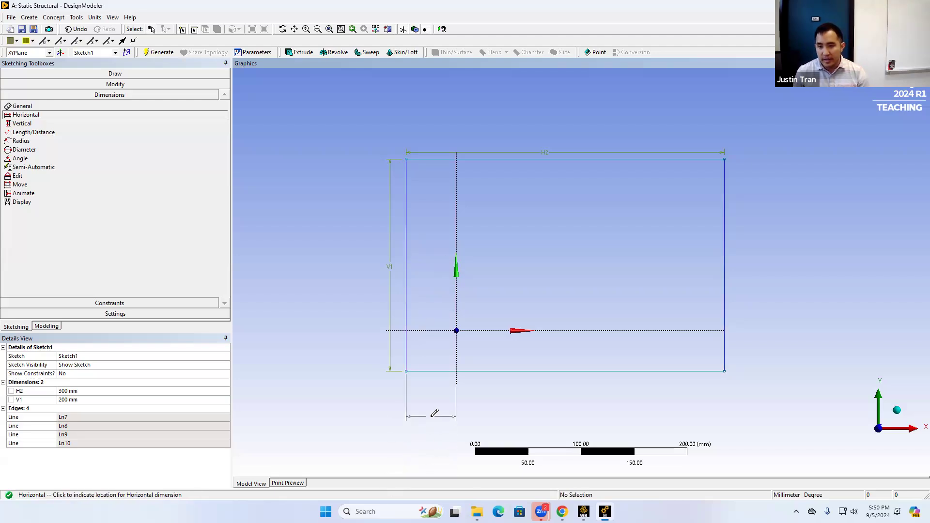
pyautogui.click(431, 417)
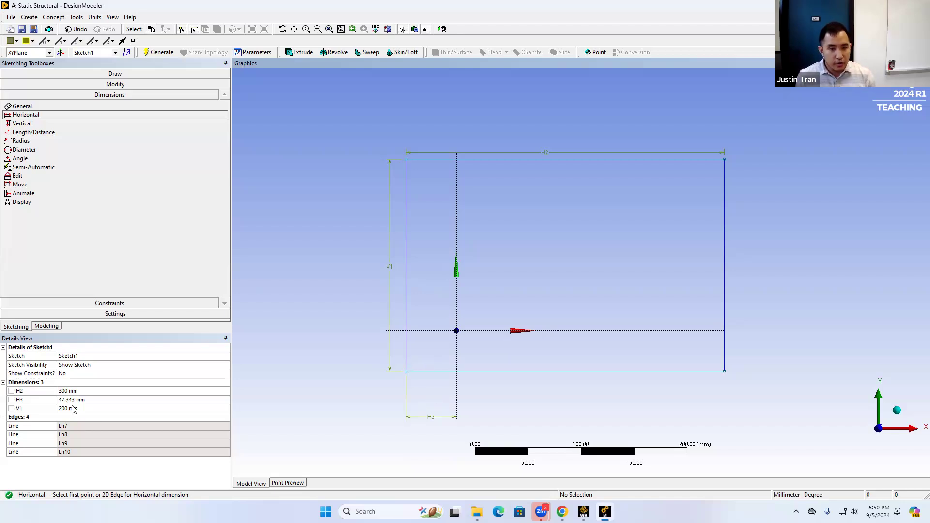
pyautogui.click(89, 399)
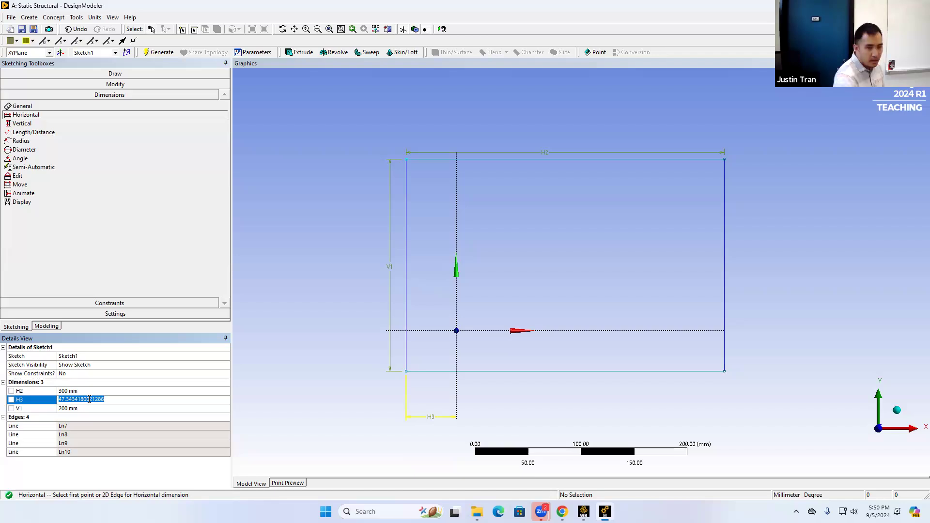
pyautogui.write('150')
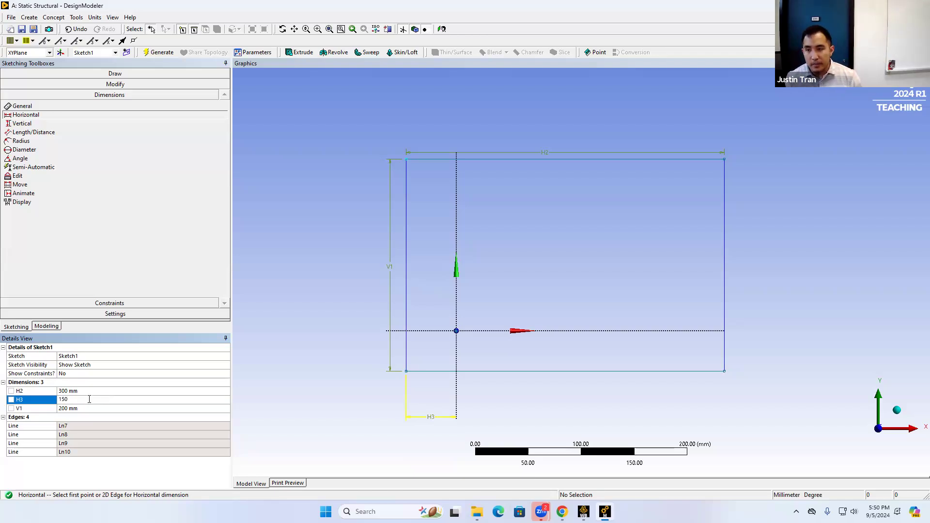
pyautogui.press('Return')
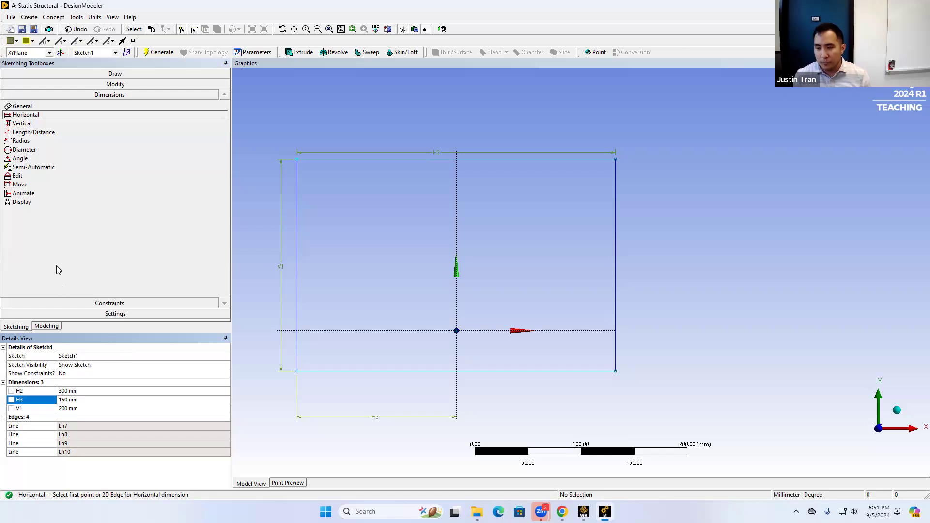
# Add a vertical dimension between the rectangle's bottom edge and the horizontal axis, and set it to 100 mm.
pyautogui.click(40, 127)
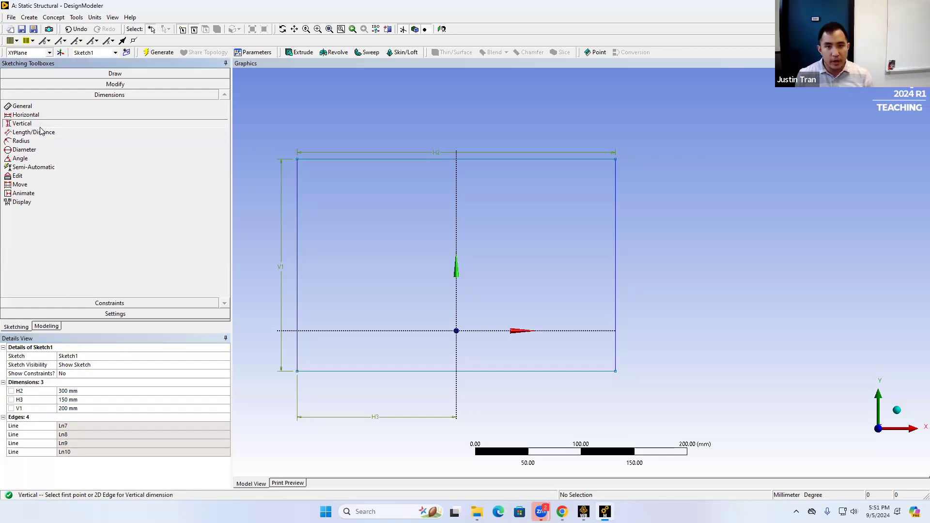
pyautogui.click(565, 372)
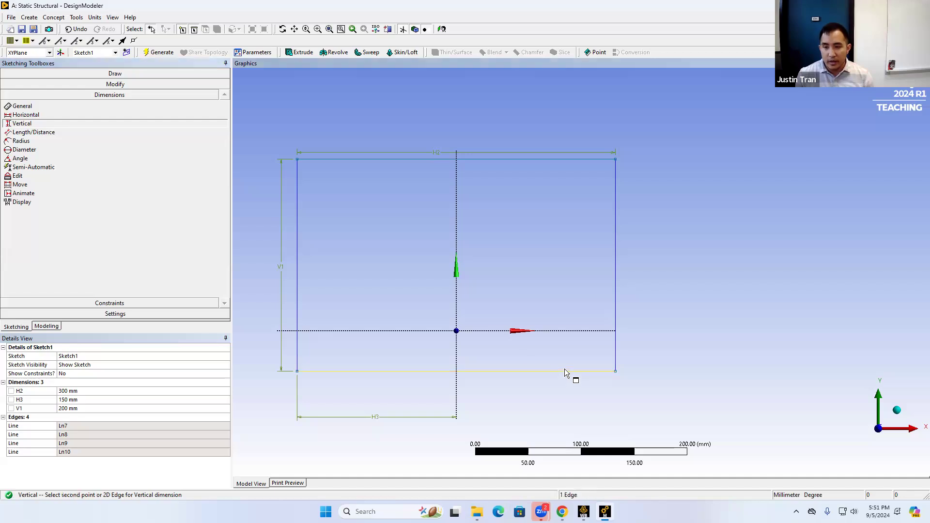
pyautogui.click(495, 331)
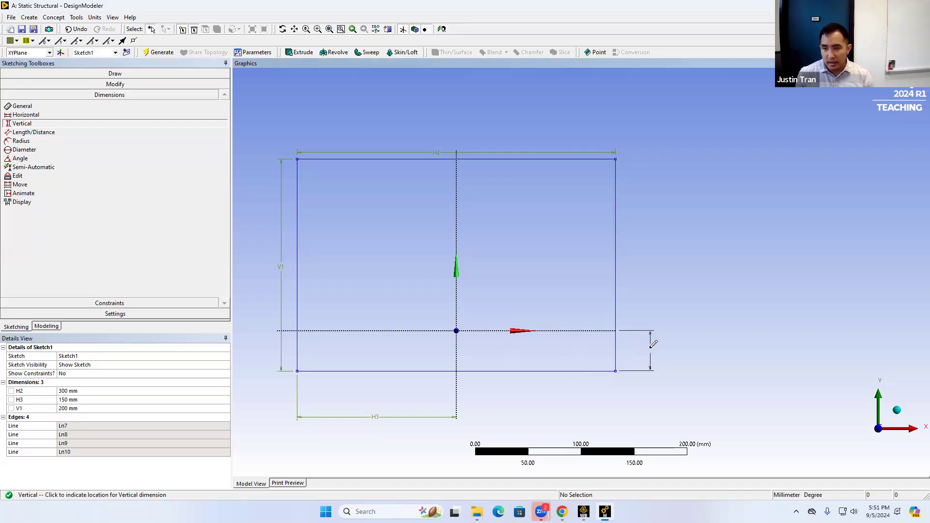
pyautogui.click(691, 349)
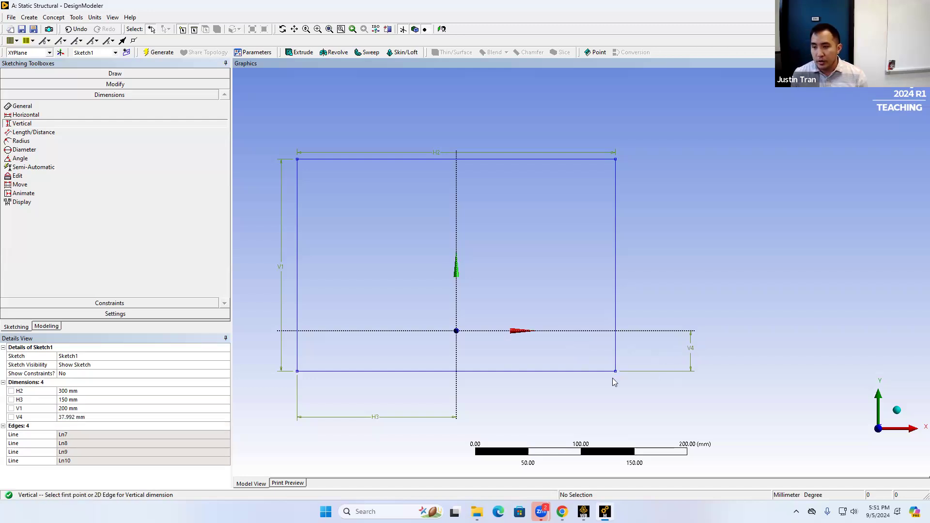
pyautogui.click(83, 417)
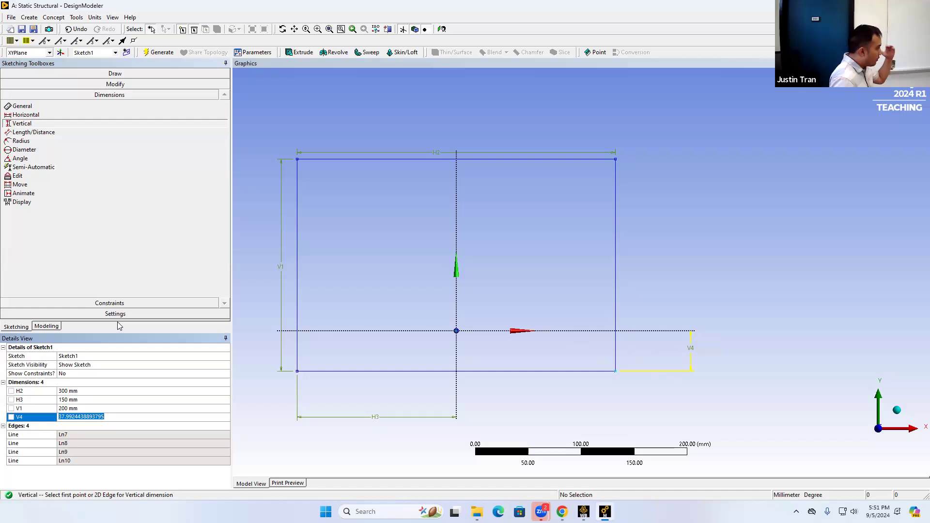
pyautogui.write('100')
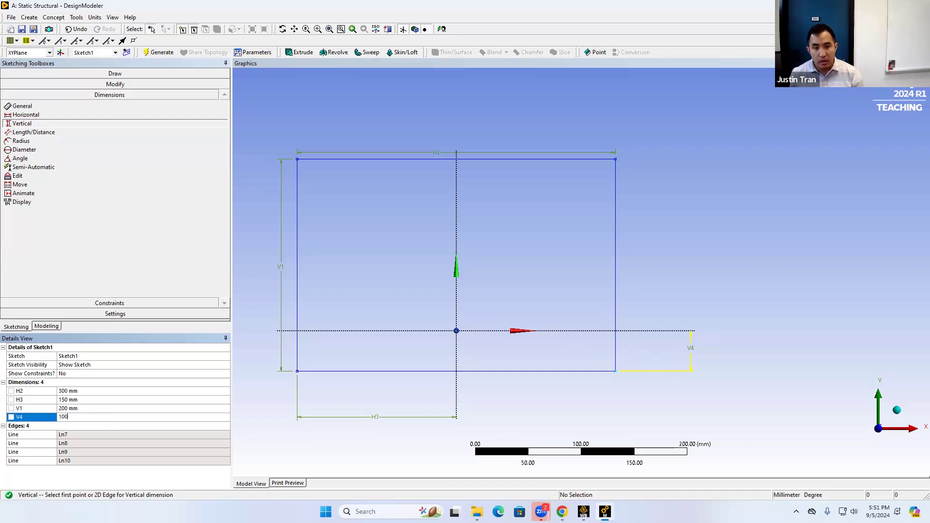
pyautogui.press('Return')
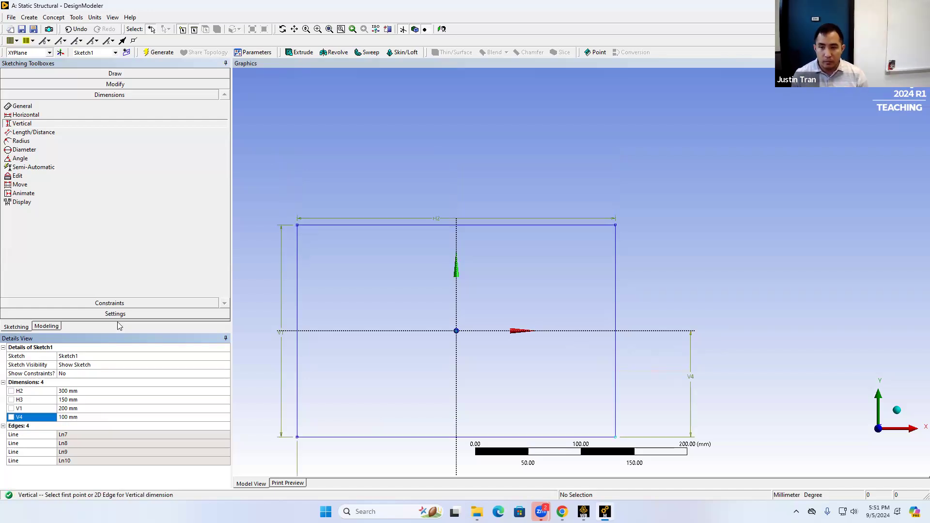
# Draw a circle centred on the origin inside the rectangle, with a radius of about 55 mm.
pyautogui.moveTo(481, 329)
pyautogui.keyDown('ctrl'); pyautogui.mouseDown(button='middle')
pyautogui.moveTo(589, 224)
pyautogui.moveTo(533, 318)
pyautogui.moveTo(581, 239)
pyautogui.mouseUp(button='middle'); pyautogui.keyUp('ctrl')
pyautogui.scroll(1, 581, 239)
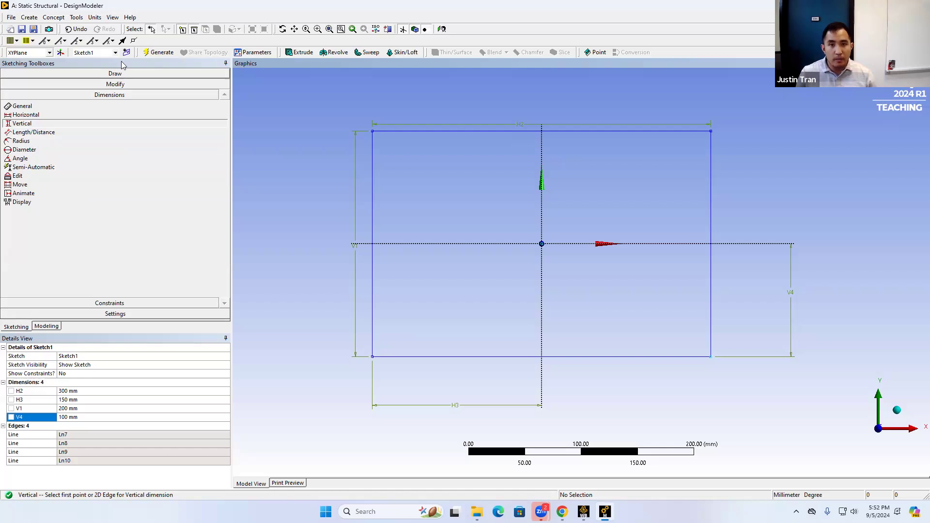
pyautogui.click(155, 76)
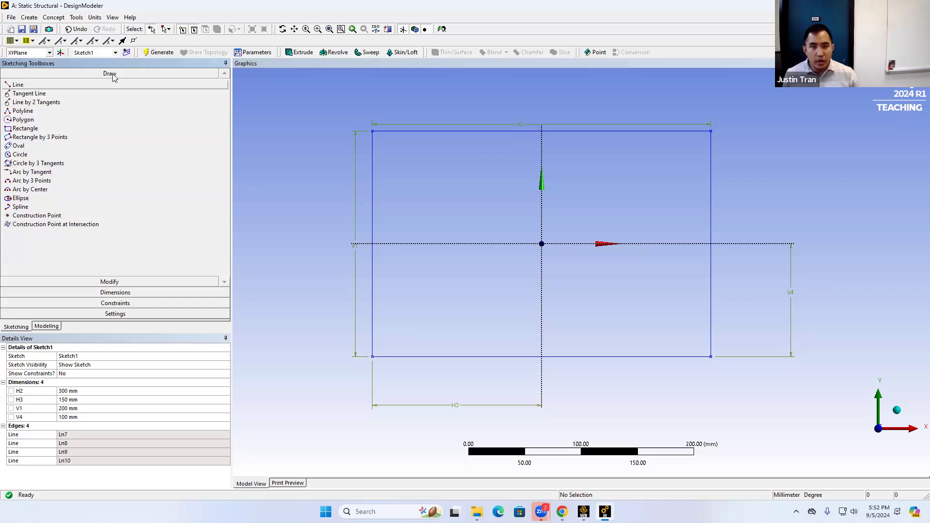
pyautogui.moveTo(109, 59)
pyautogui.mouseDown()
pyautogui.moveTo(124, 81)
pyautogui.moveTo(103, 56)
pyautogui.mouseUp()
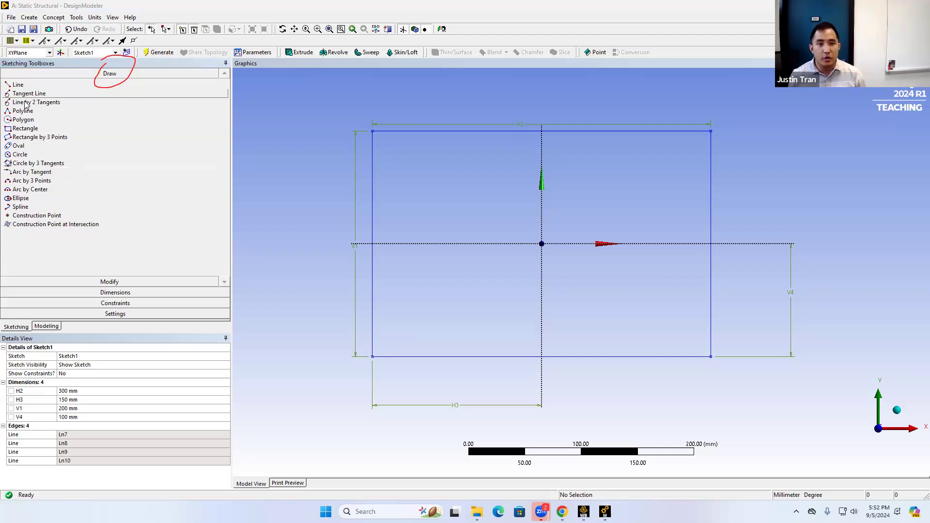
pyautogui.click(20, 155)
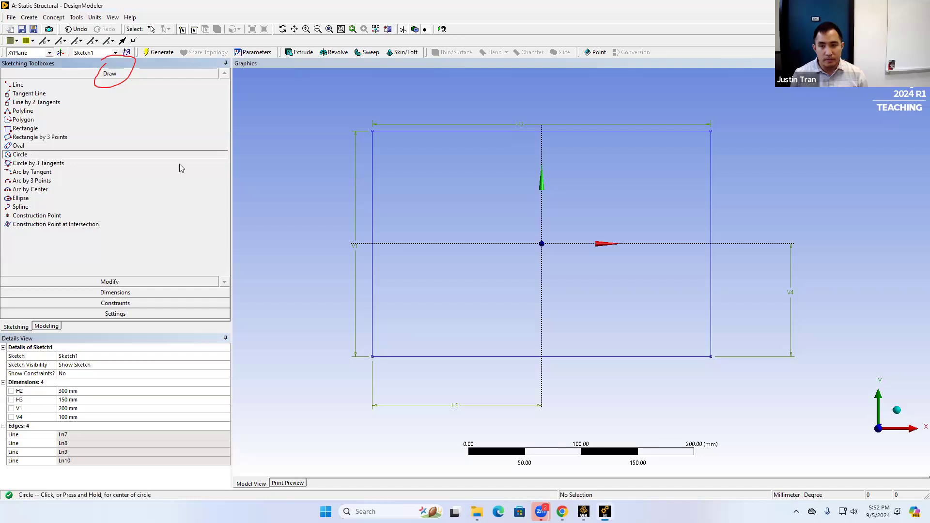
pyautogui.click(541, 243)
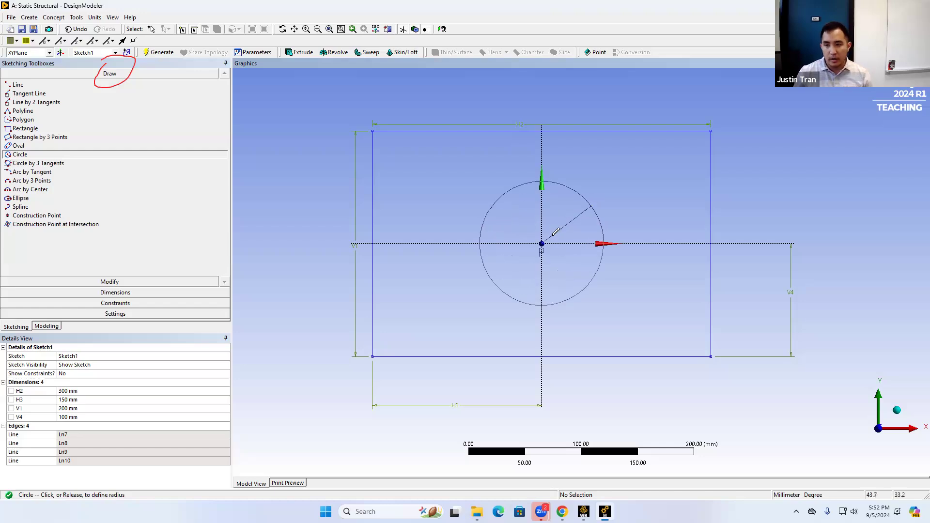
pyautogui.click(590, 205)
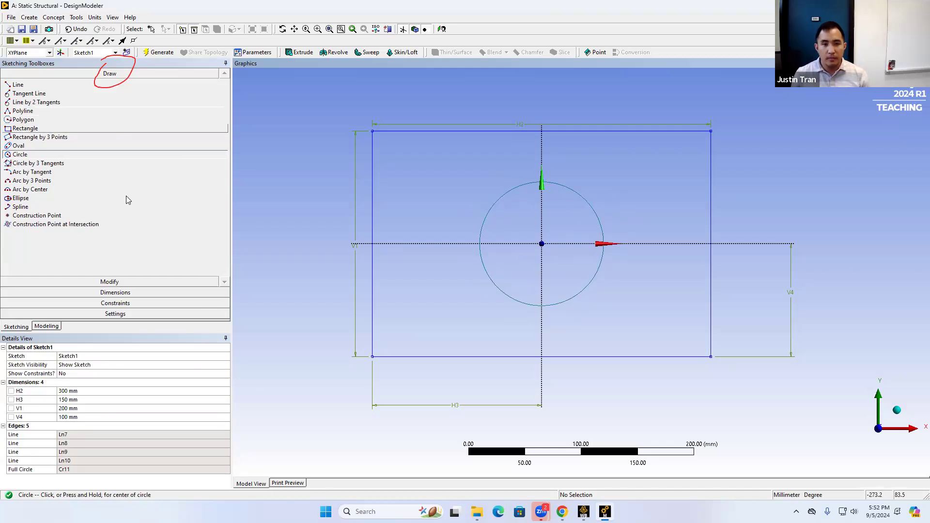
# Dimension the central circle's diameter and set it to the 50 mm hole diameter given in the activity PDF.
pyautogui.click(137, 295)
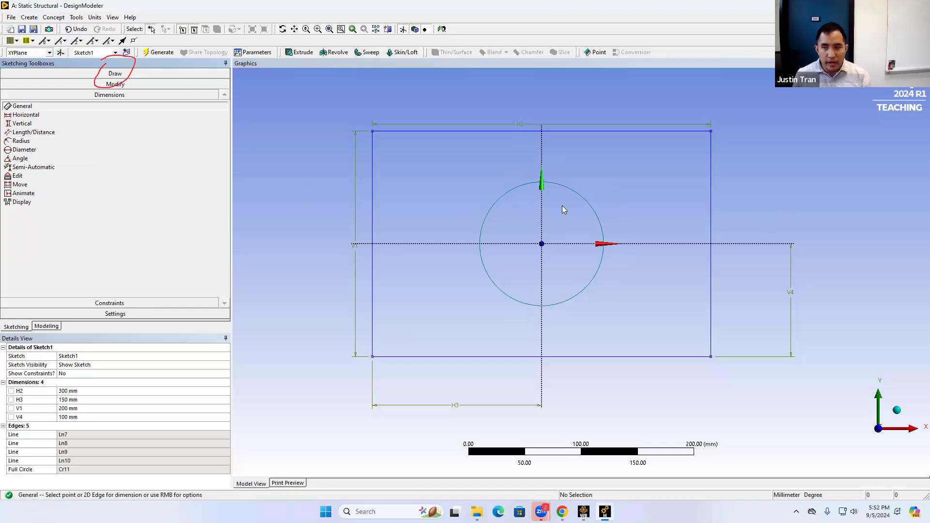
pyautogui.click(584, 198)
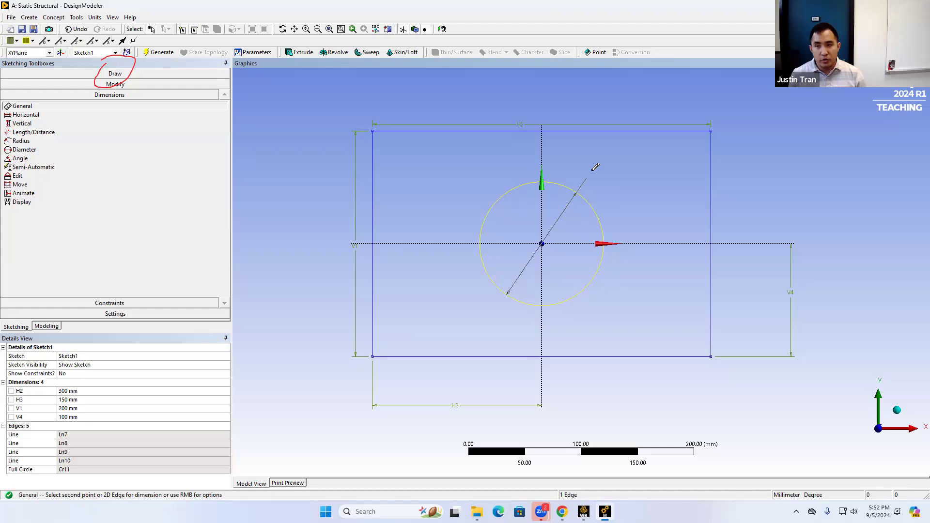
pyautogui.click(614, 171)
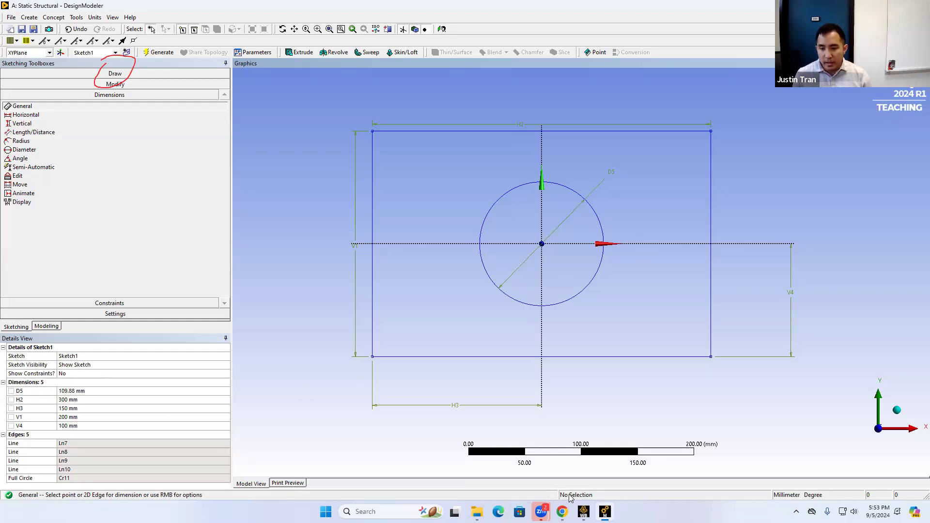
pyautogui.click(561, 511)
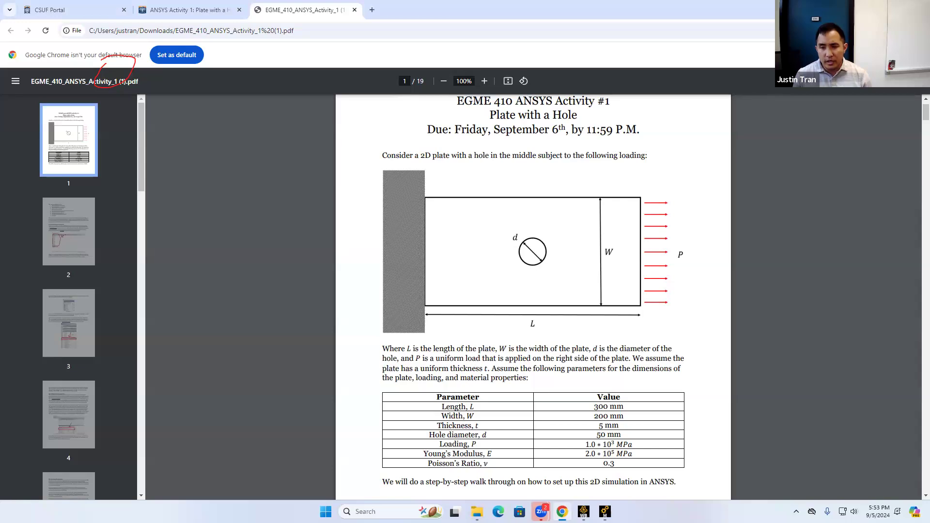
pyautogui.click(605, 512)
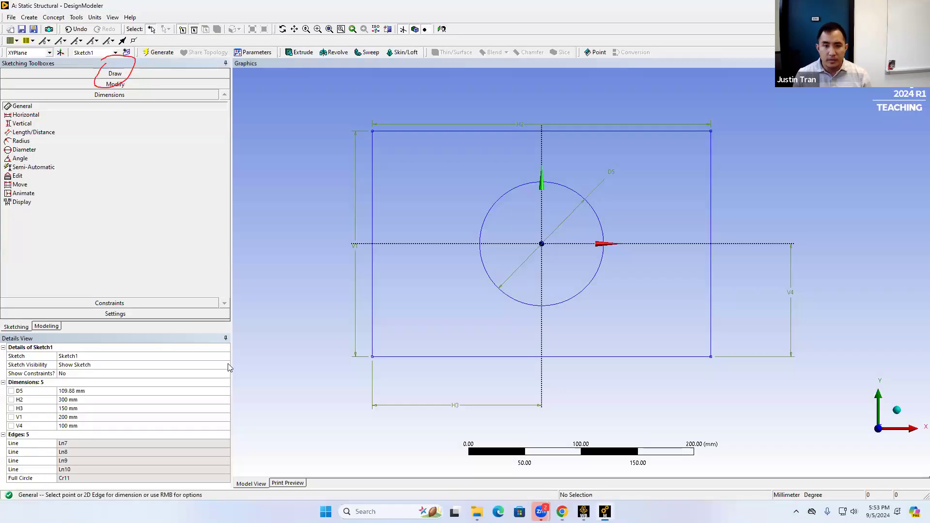
pyautogui.click(88, 392)
pyautogui.write('50')
pyautogui.press('Return')
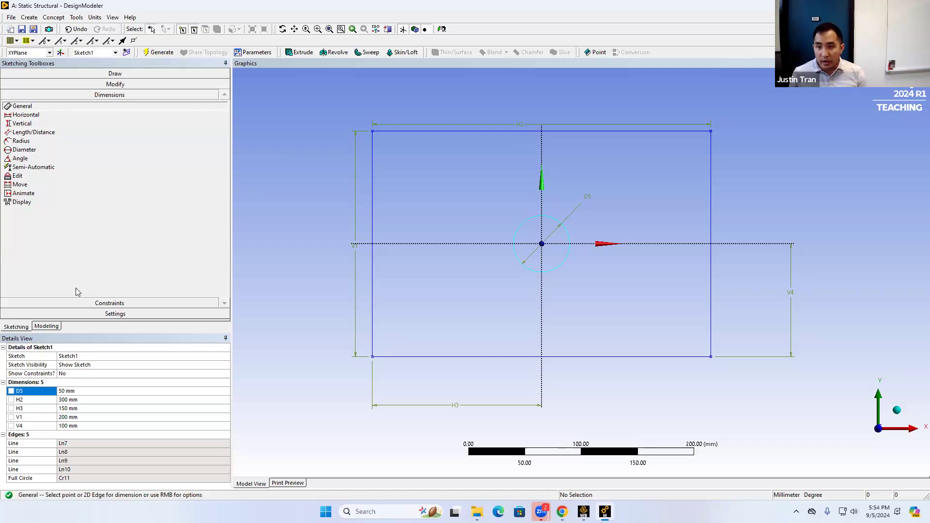
# Start a Surfaces From Sketches feature with Sketch1 on the XY plane selected.
pyautogui.click(55, 326)
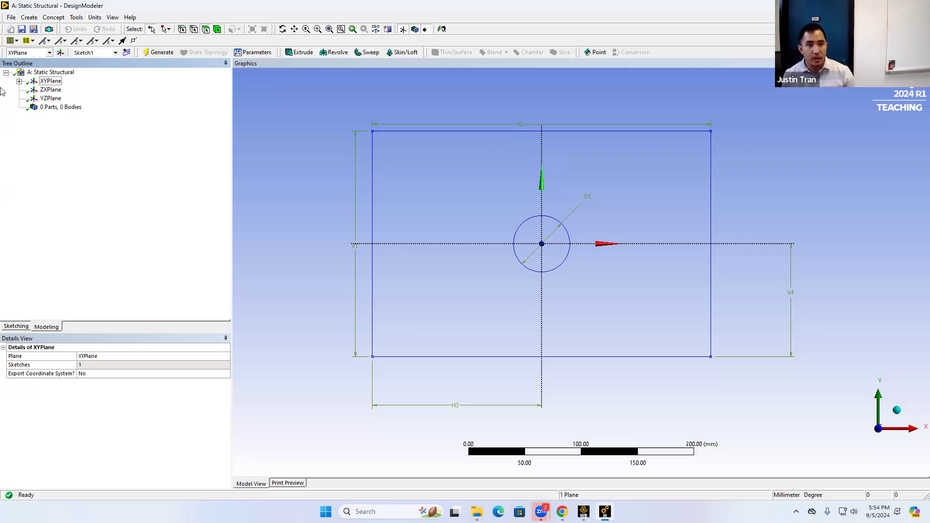
pyautogui.click(19, 81)
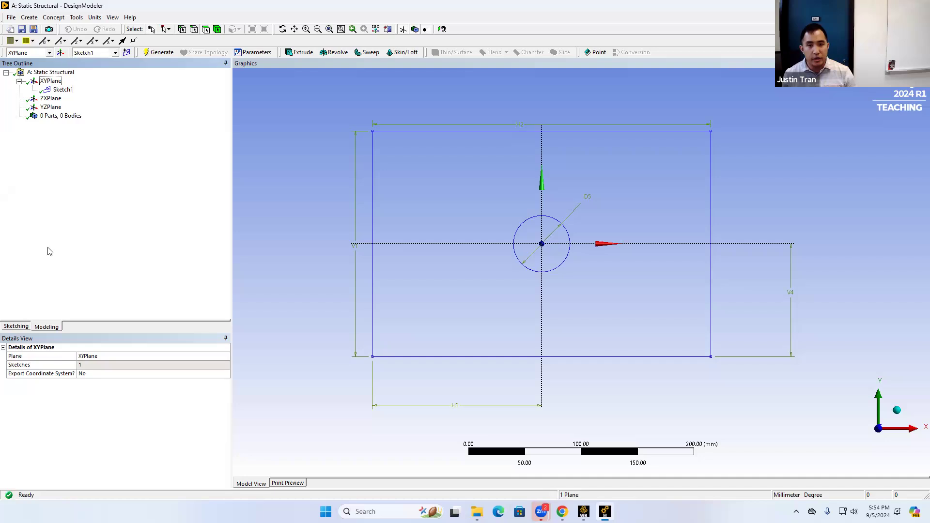
pyautogui.click(47, 326)
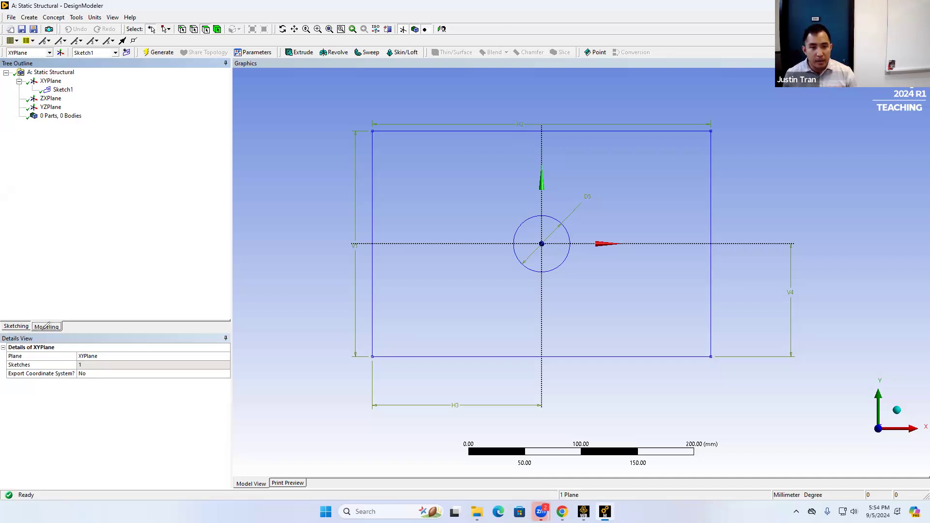
pyautogui.moveTo(53, 317); pyautogui.dragTo(57, 314)
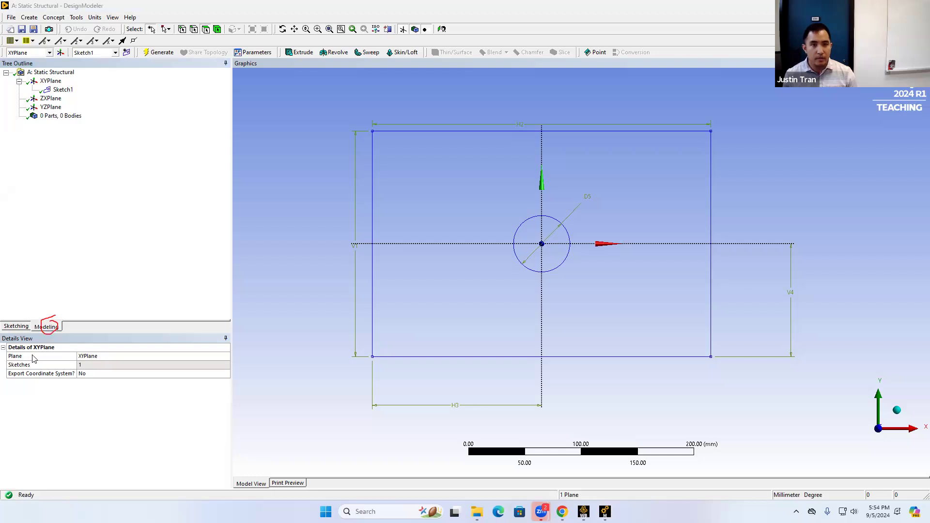
pyautogui.click(54, 92)
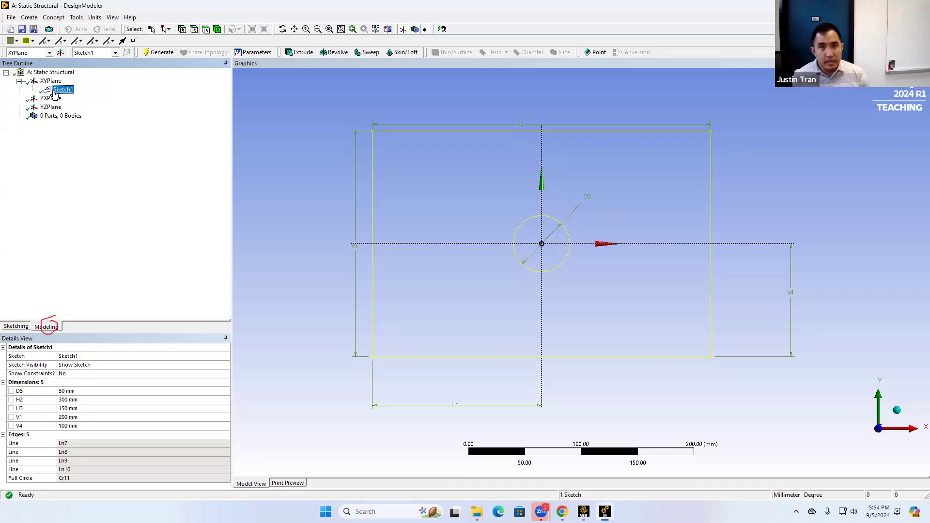
pyautogui.click(49, 20)
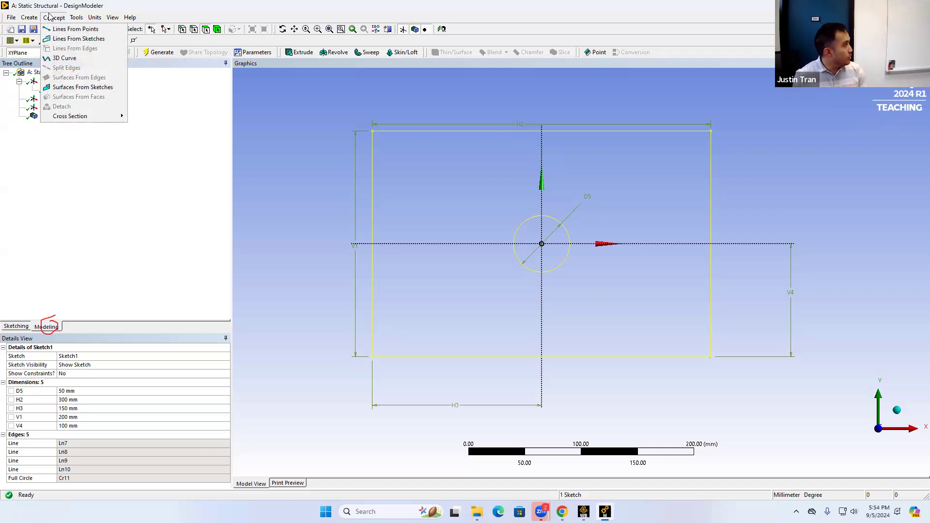
pyautogui.click(83, 87)
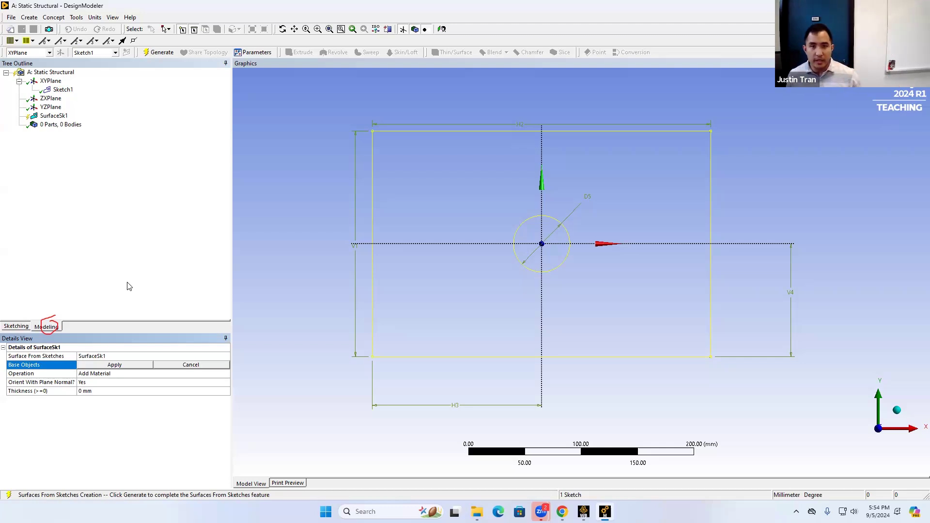
pyautogui.click(66, 93)
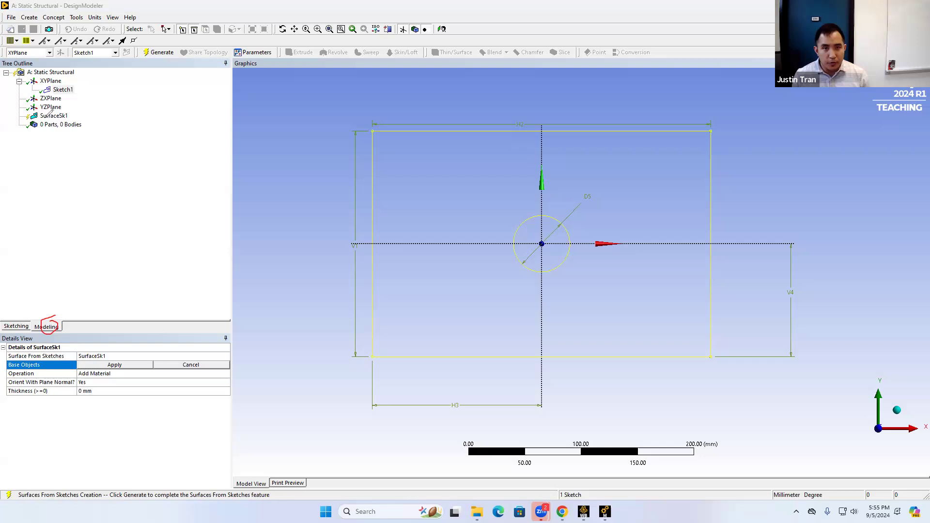
pyautogui.moveTo(38, 117)
pyautogui.mouseDown()
pyautogui.moveTo(78, 114)
pyautogui.moveTo(62, 107)
pyautogui.moveTo(27, 118)
pyautogui.mouseUp()
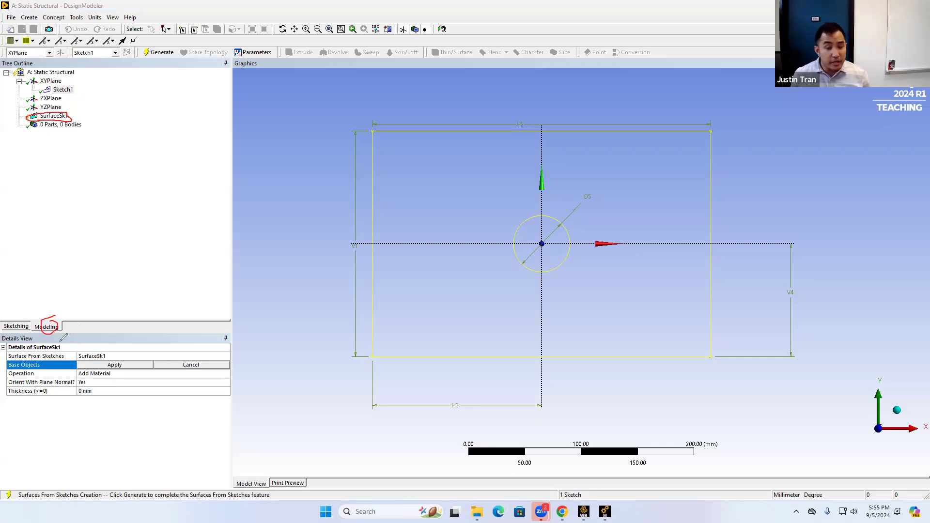
pyautogui.moveTo(35, 343)
pyautogui.mouseDown()
pyautogui.moveTo(44, 409)
pyautogui.moveTo(302, 403)
pyautogui.mouseUp()
pyautogui.moveTo(301, 361)
pyautogui.mouseDown()
pyautogui.moveTo(299, 325)
pyautogui.moveTo(107, 324)
pyautogui.moveTo(32, 331)
pyautogui.moveTo(37, 361)
pyautogui.mouseUp()
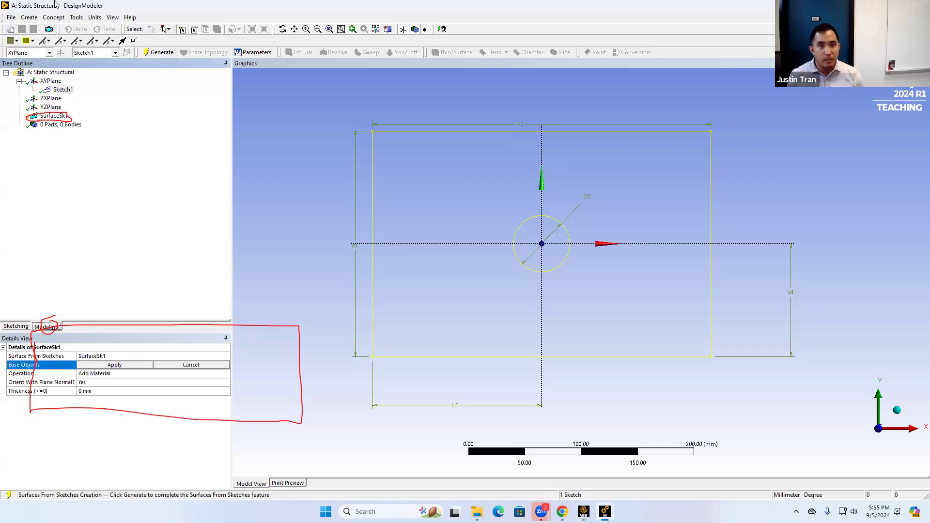
pyautogui.click(54, 17)
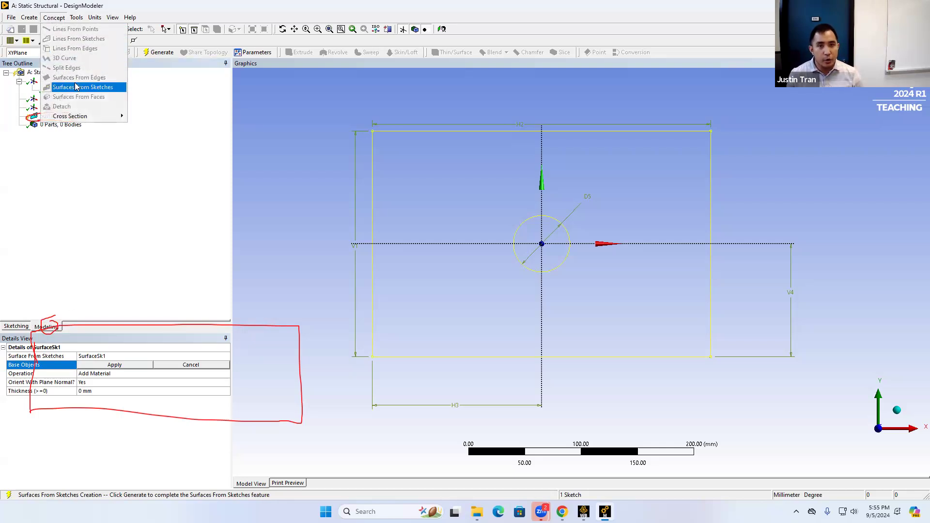
pyautogui.click(88, 175)
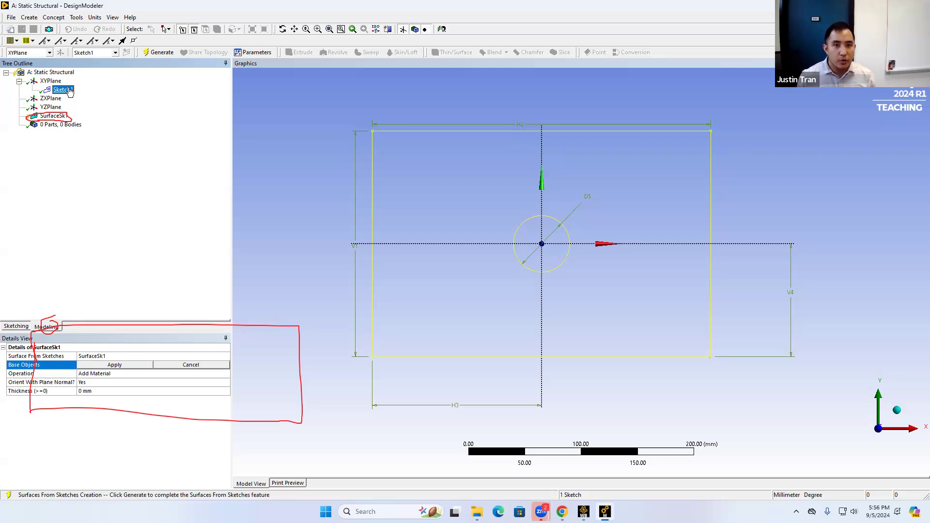
# Generate the surface with Sketch1 as its base object and the 5 mm thickness given in the activity PDF.
pyautogui.click(115, 364)
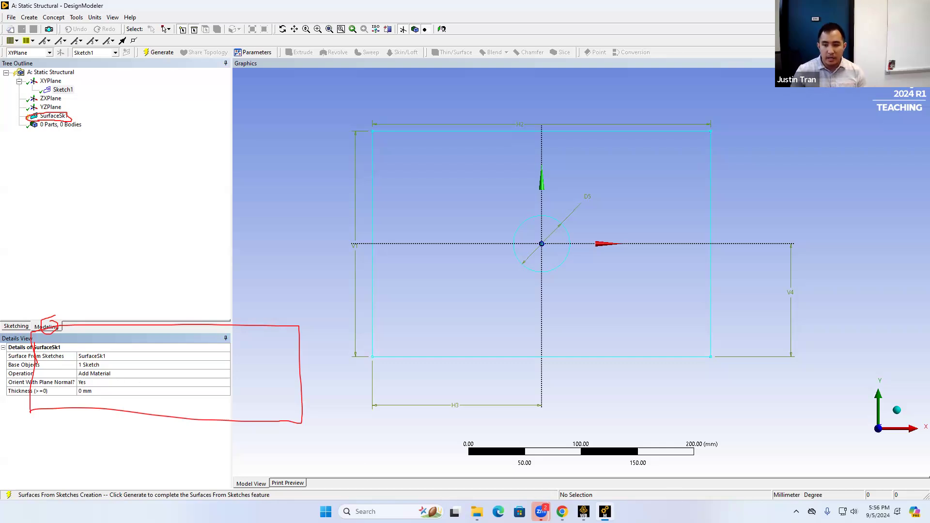
pyautogui.click(562, 512)
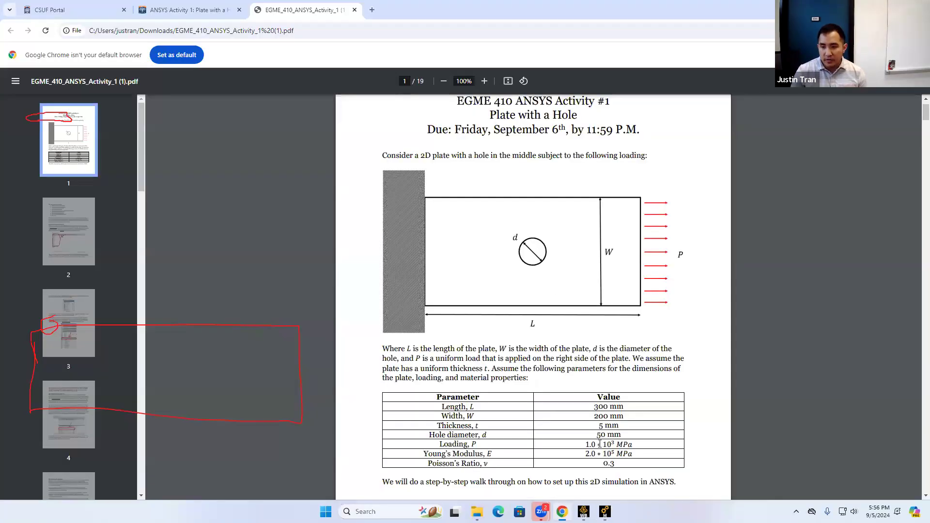
pyautogui.moveTo(594, 426); pyautogui.dragTo(620, 424)
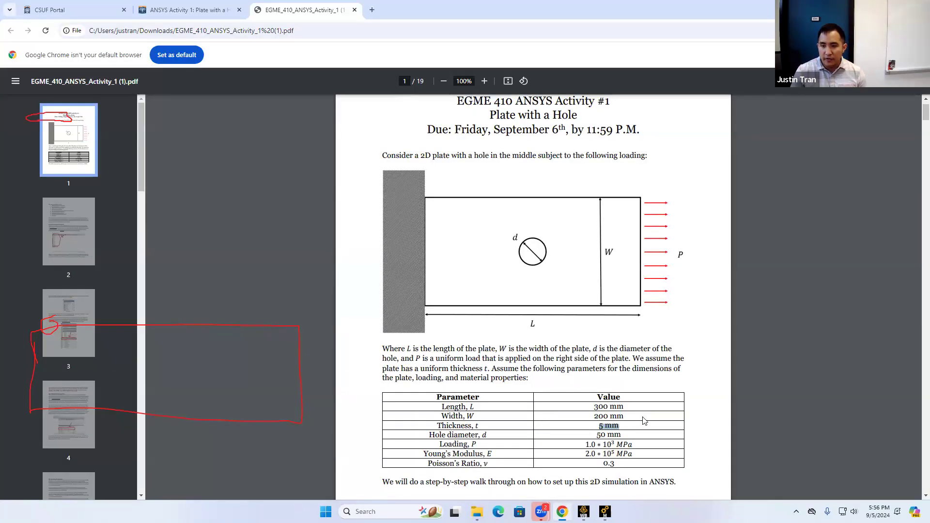
pyautogui.click(605, 512)
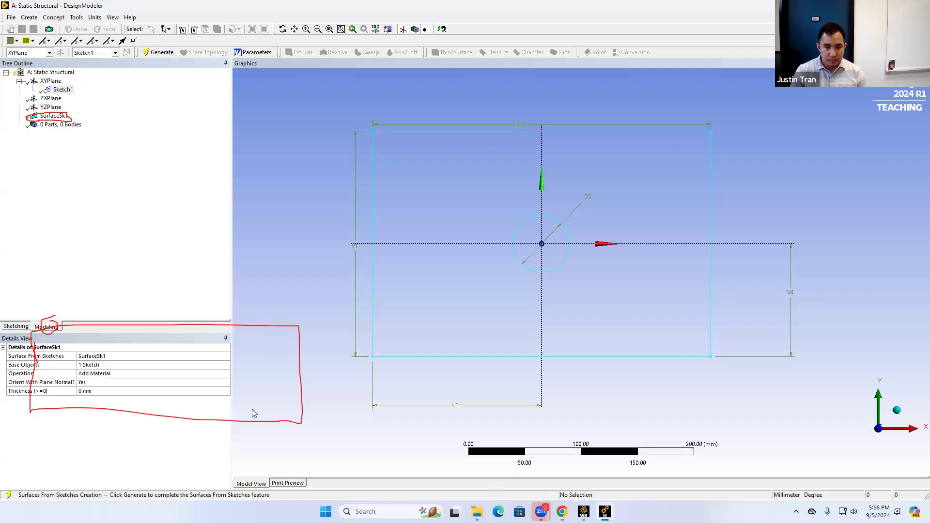
pyautogui.click(89, 384)
pyautogui.click(94, 391)
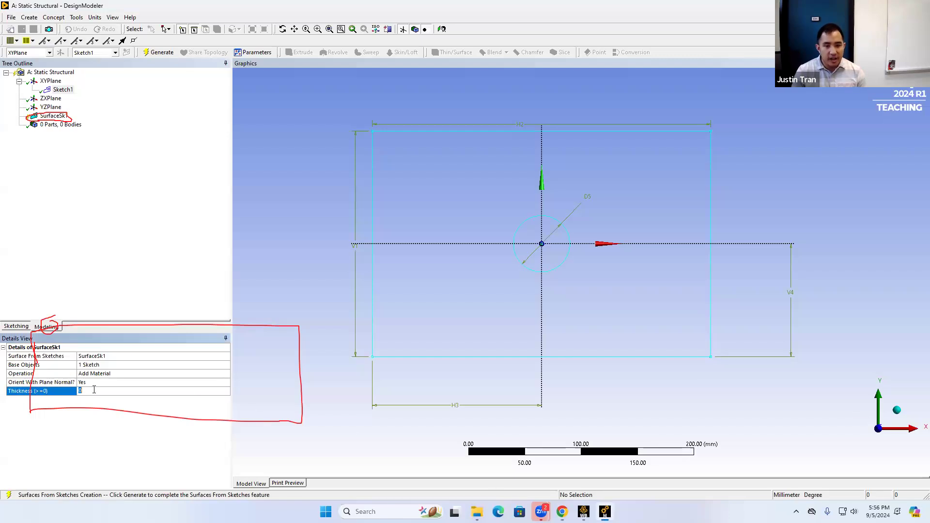
pyautogui.press('Return')
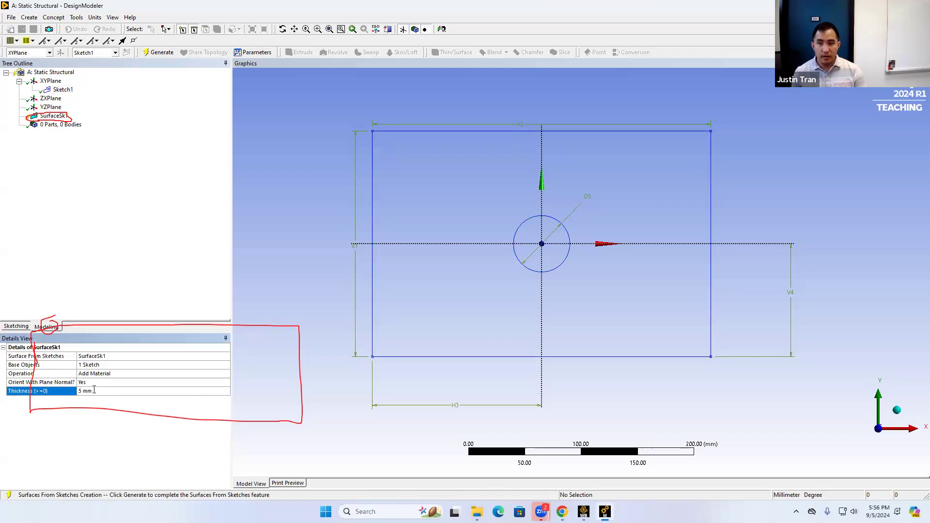
pyautogui.click(159, 53)
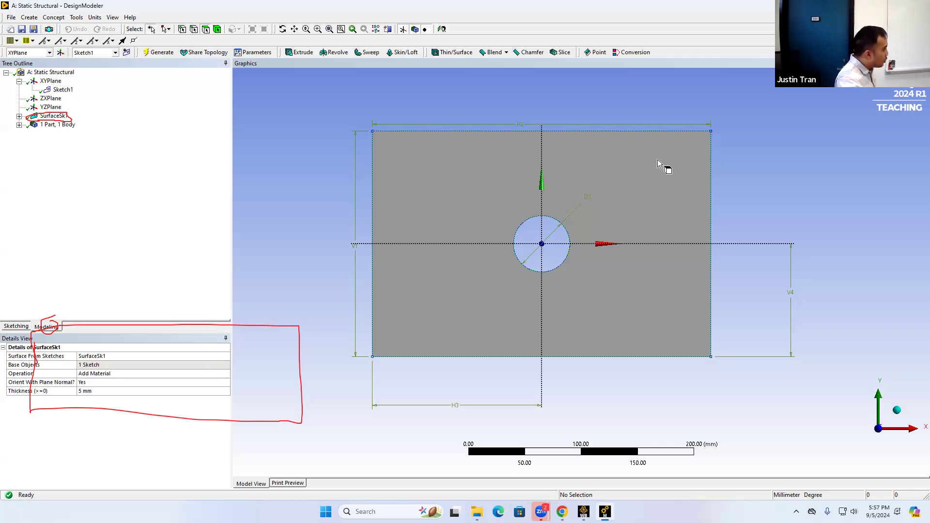
# Close DesignModeler and switch to the Workbench project schematic.
pyautogui.doubleClick(146, 10)
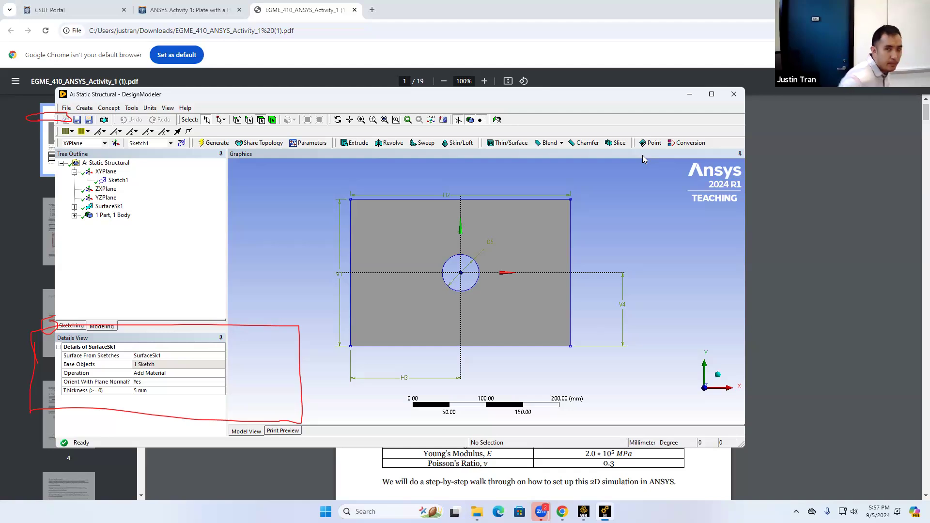
pyautogui.click(732, 94)
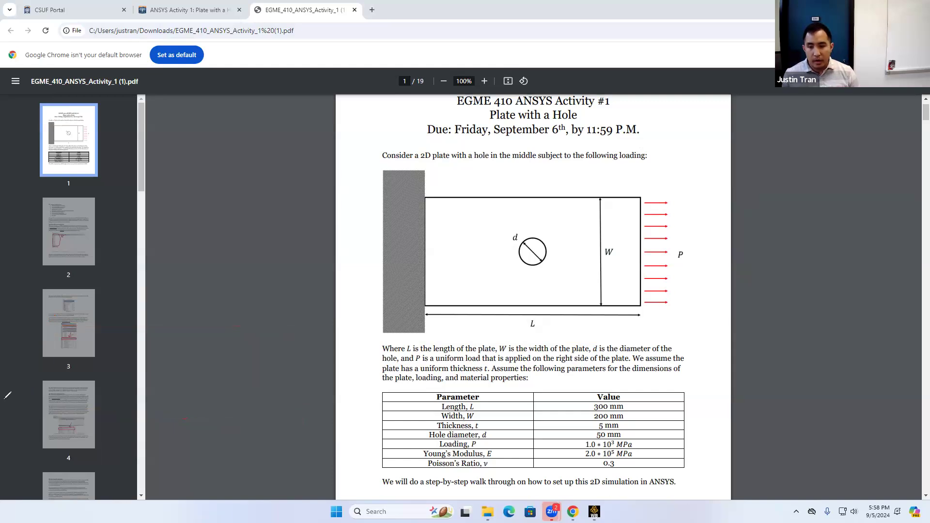
pyautogui.hotkey('alt', 'Tab')
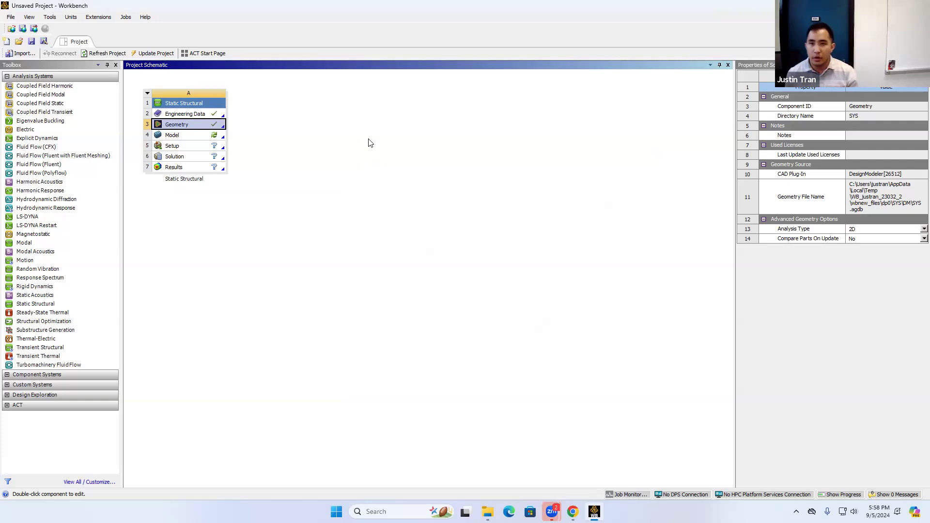
pyautogui.moveTo(217, 115)
pyautogui.mouseDown()
pyautogui.moveTo(208, 121)
pyautogui.moveTo(221, 127)
pyautogui.moveTo(215, 112)
pyautogui.mouseUp()
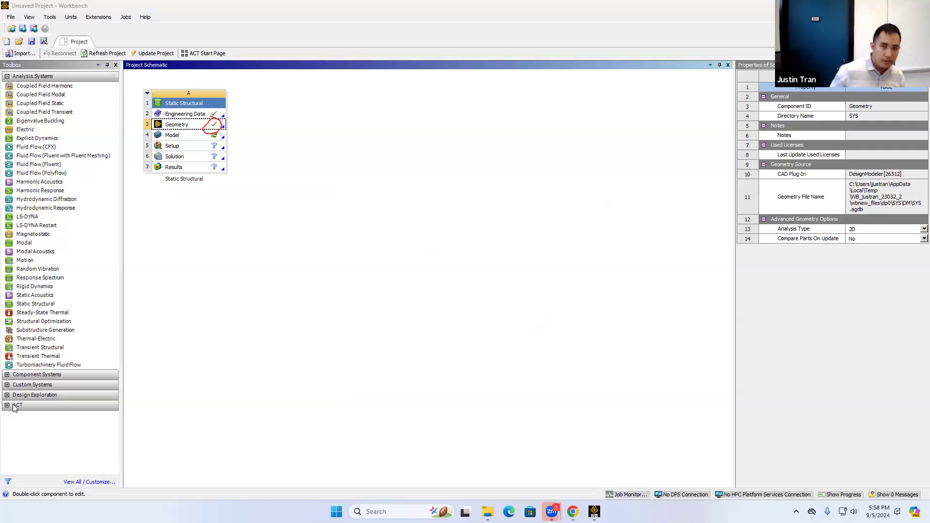
# Open the Static Structural system's model in Mechanical and set the Mechanical Classic theme.
pyautogui.click(173, 136)
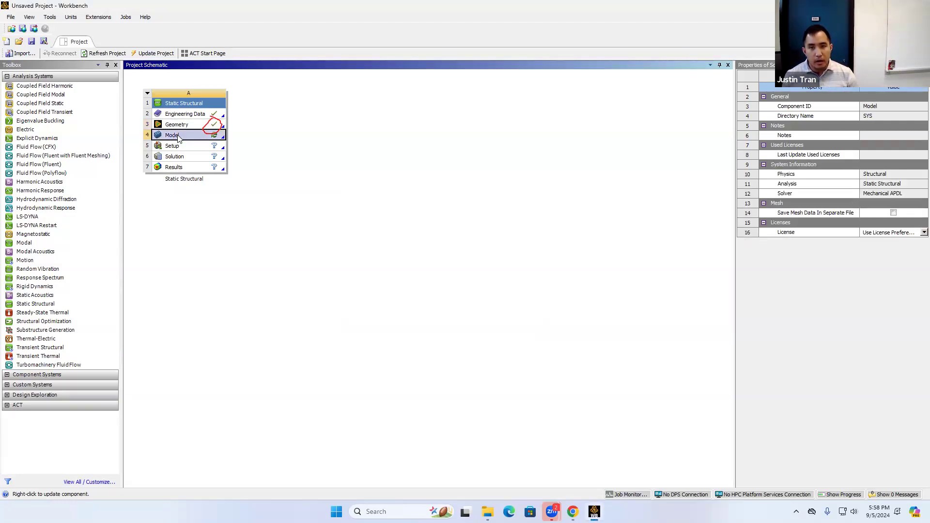
pyautogui.doubleClick(179, 138)
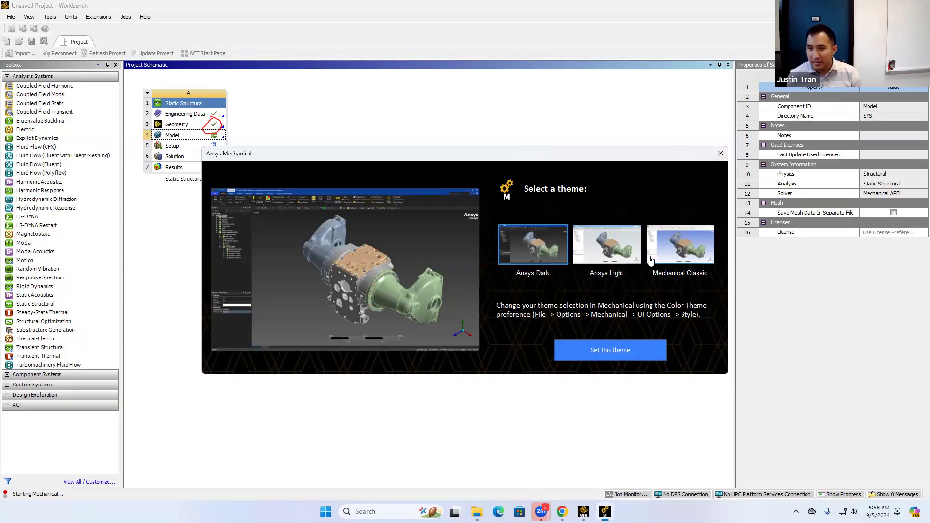
pyautogui.click(631, 252)
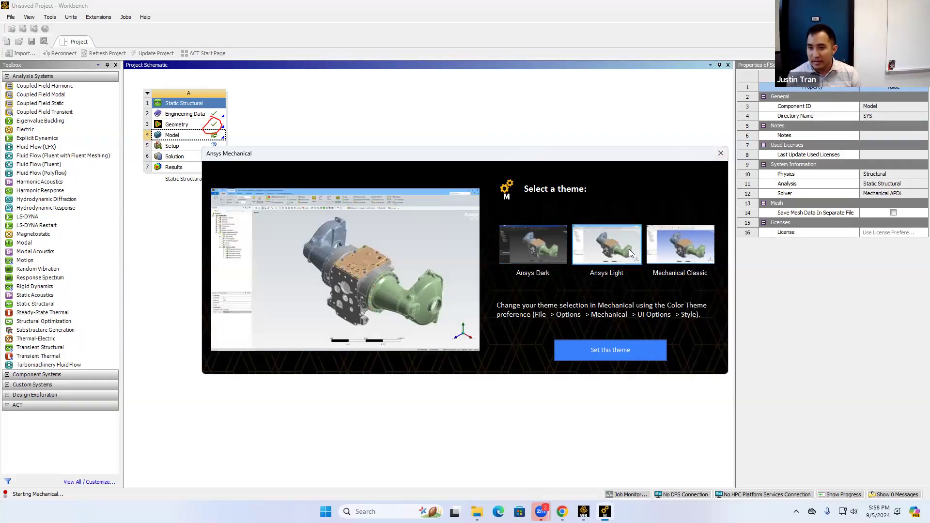
pyautogui.click(528, 255)
pyautogui.click(612, 250)
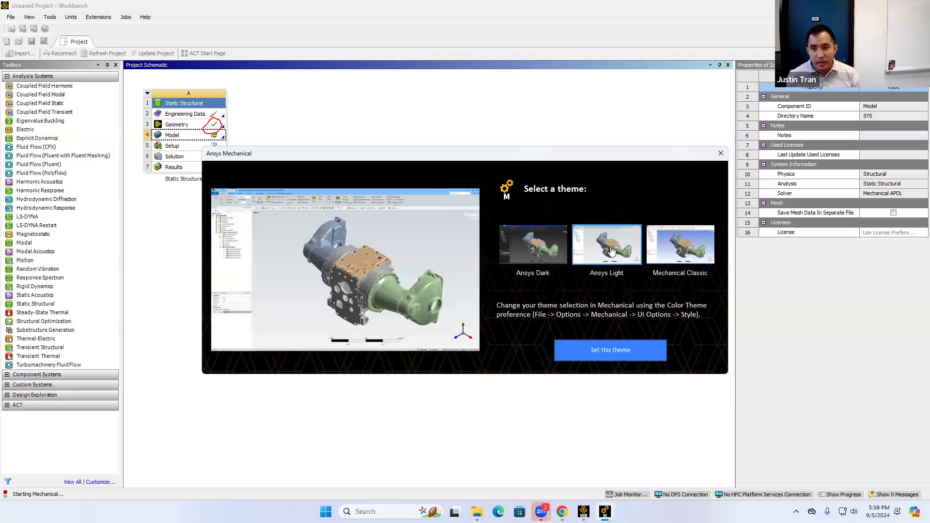
pyautogui.click(710, 243)
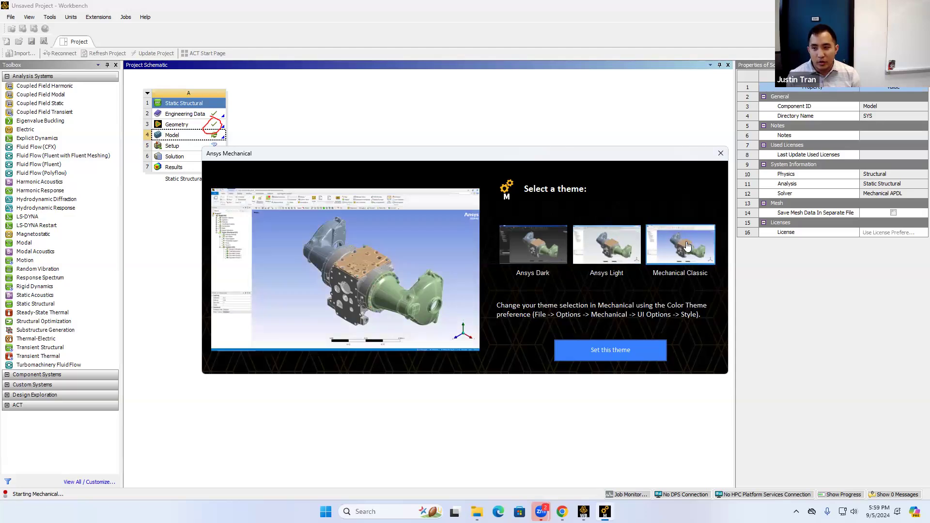
pyautogui.click(612, 249)
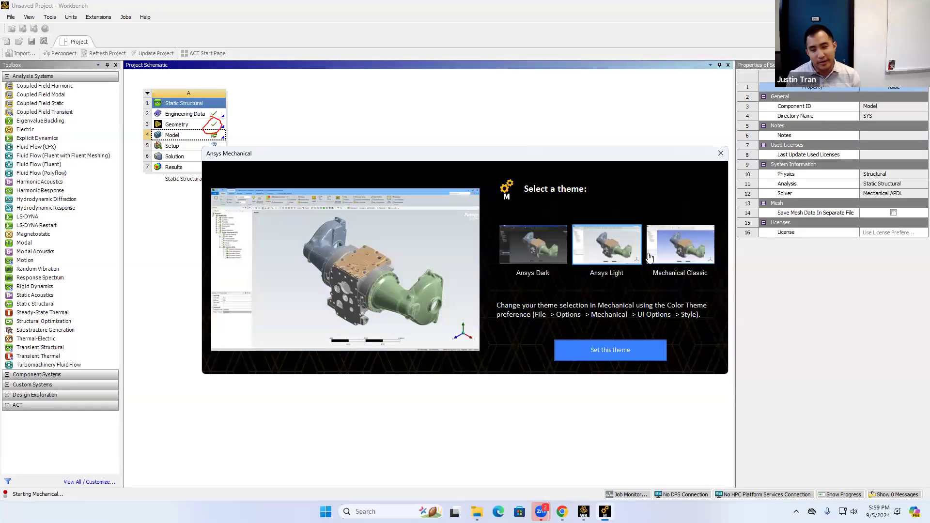
pyautogui.click(682, 238)
pyautogui.click(606, 353)
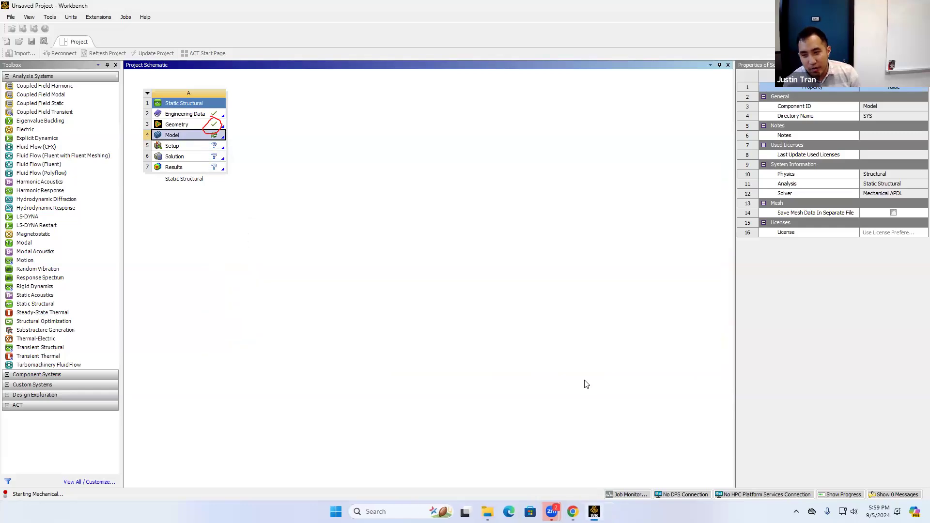
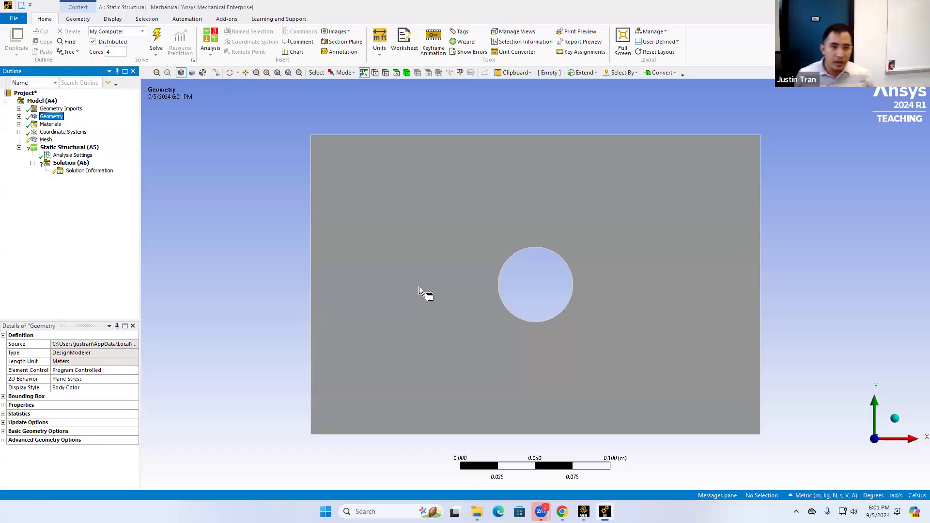
# Generate the plate's mesh with the default element size.
pyautogui.click(43, 140)
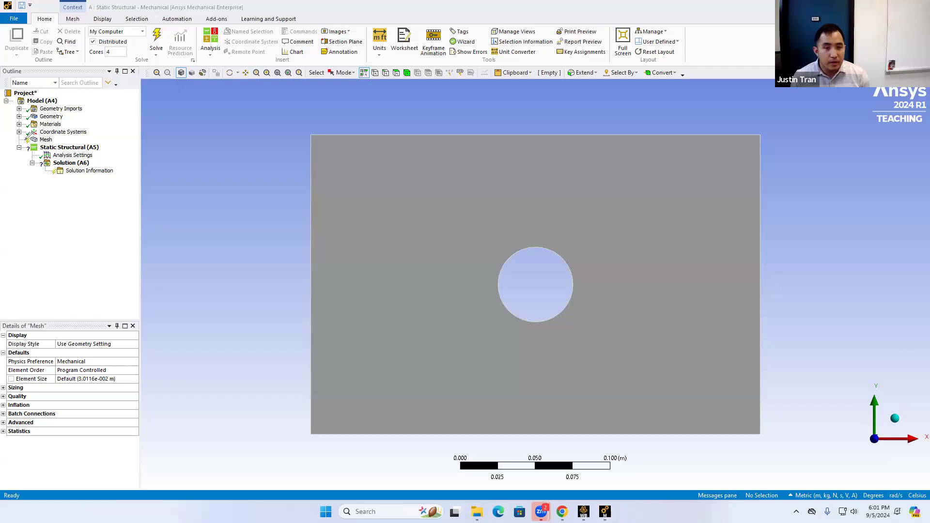
pyautogui.moveTo(24, 137)
pyautogui.mouseDown()
pyautogui.moveTo(25, 148)
pyautogui.moveTo(35, 139)
pyautogui.moveTo(24, 136)
pyautogui.mouseUp()
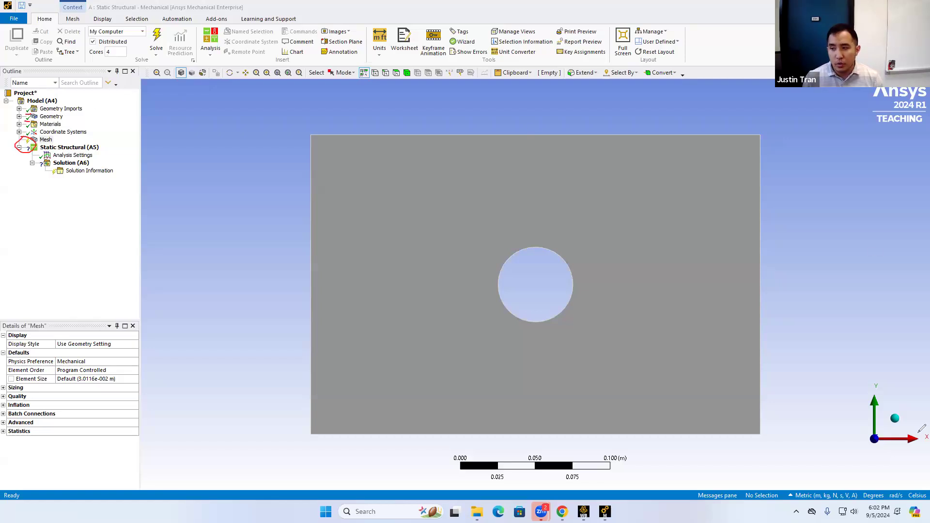
pyautogui.rightClick(45, 140)
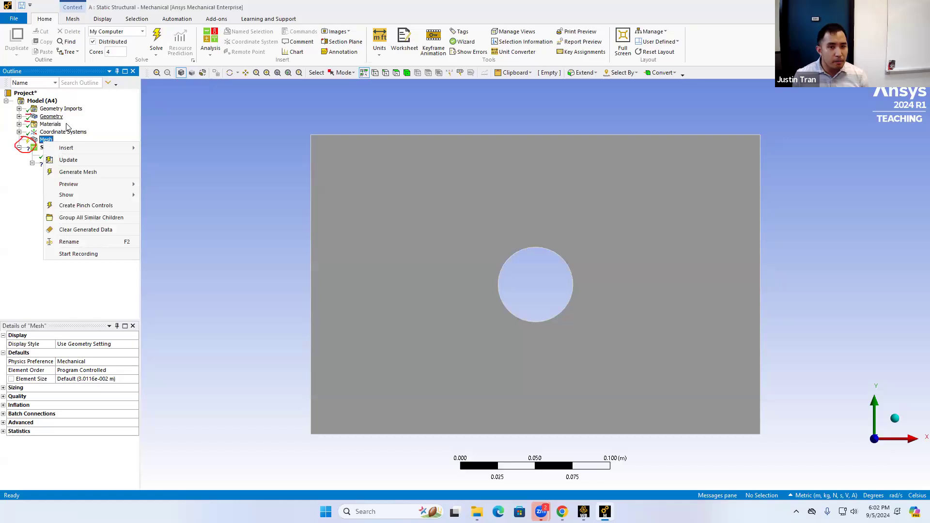
pyautogui.click(88, 176)
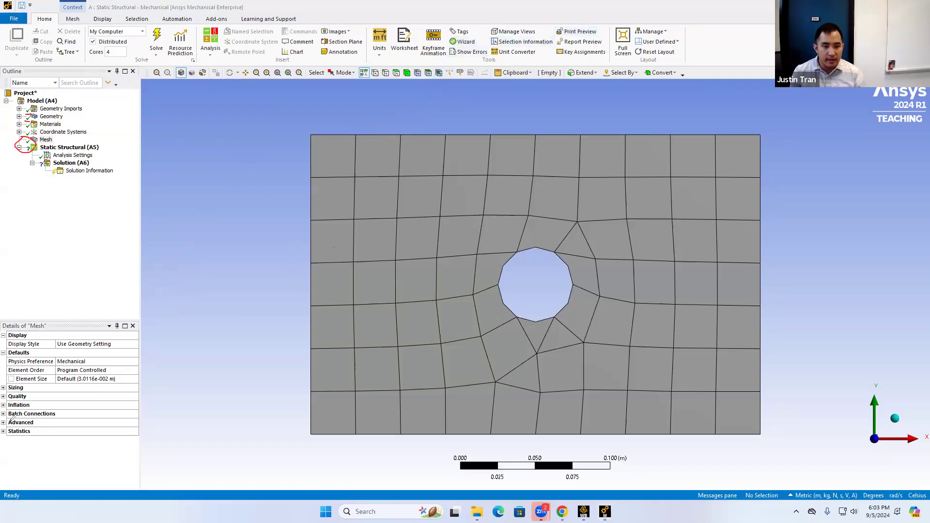
# Expand the mesh statistics and examine the node and element counts of the default mesh.
pyautogui.moveTo(10, 420)
pyautogui.mouseDown()
pyautogui.moveTo(13, 445)
pyautogui.moveTo(42, 434)
pyautogui.moveTo(7, 421)
pyautogui.mouseUp()
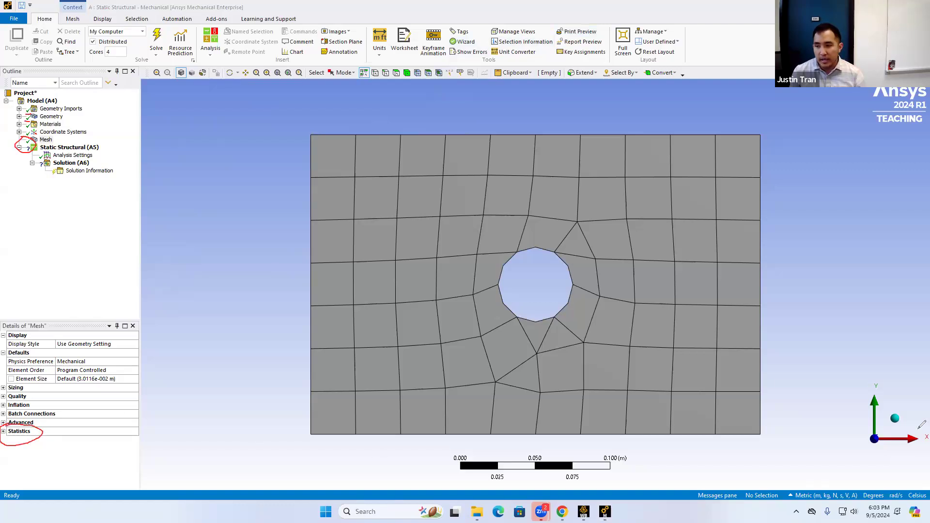
pyautogui.click(4, 432)
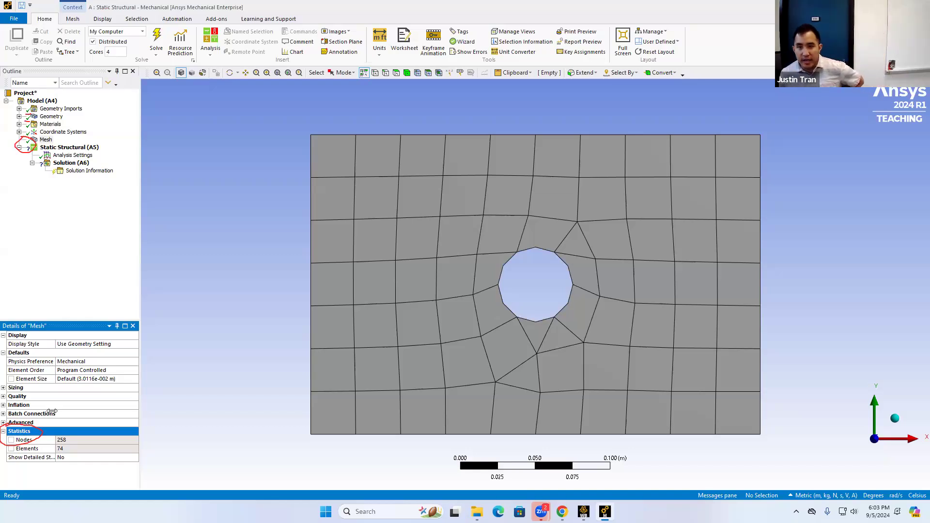
pyautogui.moveTo(340, 139); pyautogui.dragTo(319, 139)
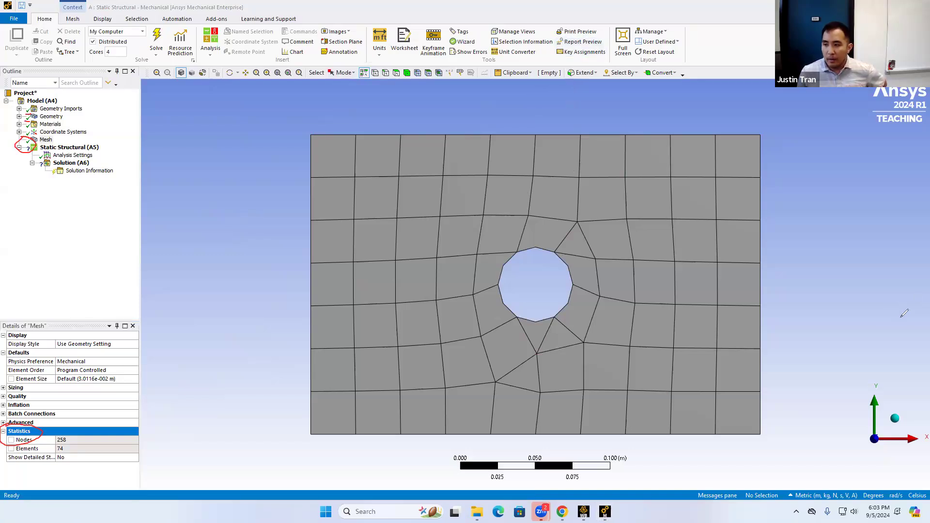
pyautogui.press('Escape')
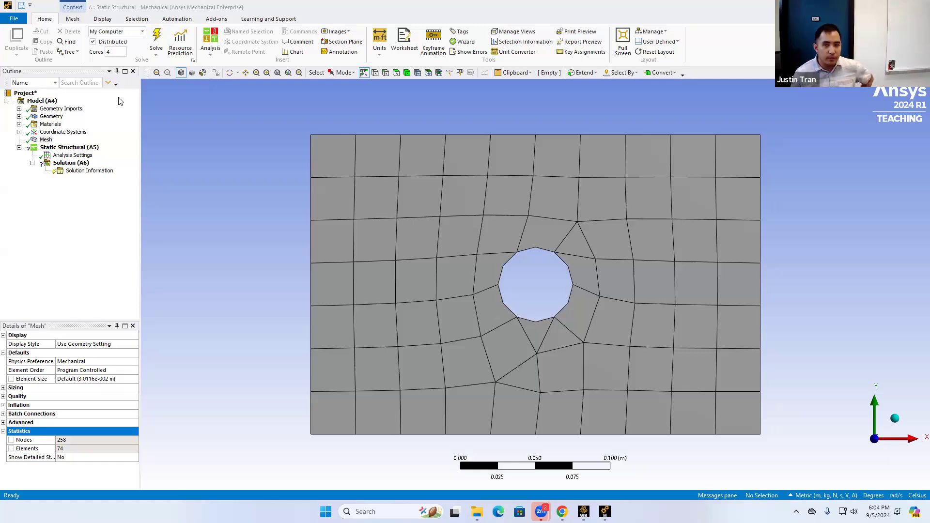
pyautogui.click(47, 140)
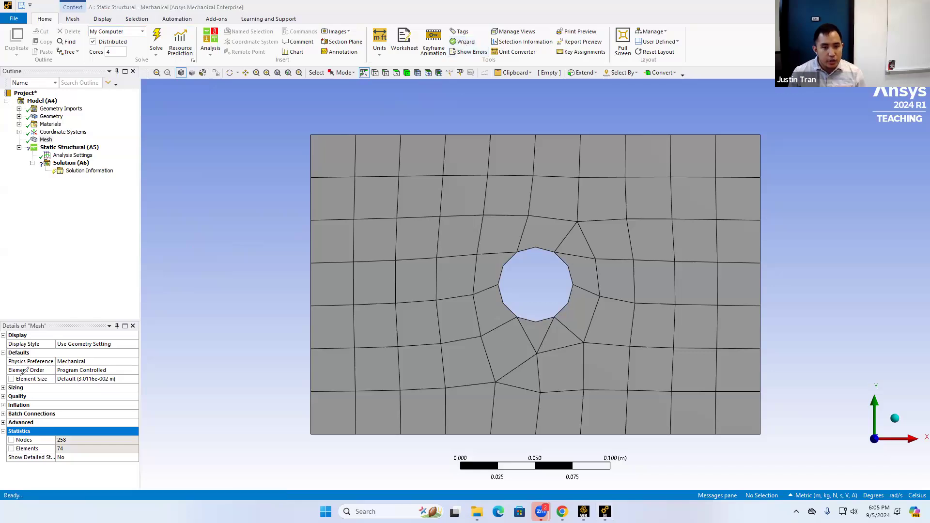
pyautogui.moveTo(17, 369)
pyautogui.mouseDown()
pyautogui.moveTo(9, 376)
pyautogui.moveTo(35, 382)
pyautogui.moveTo(118, 379)
pyautogui.moveTo(116, 370)
pyautogui.moveTo(75, 370)
pyautogui.mouseUp()
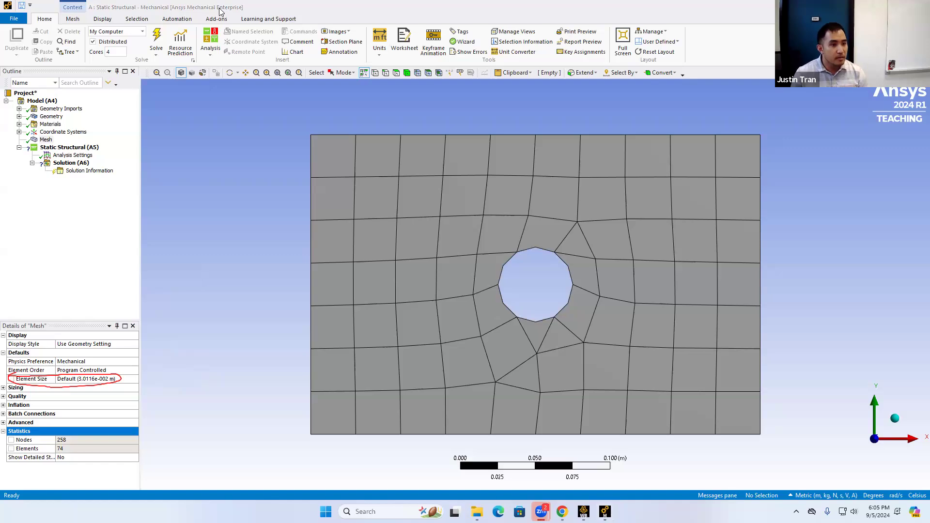
pyautogui.click(45, 139)
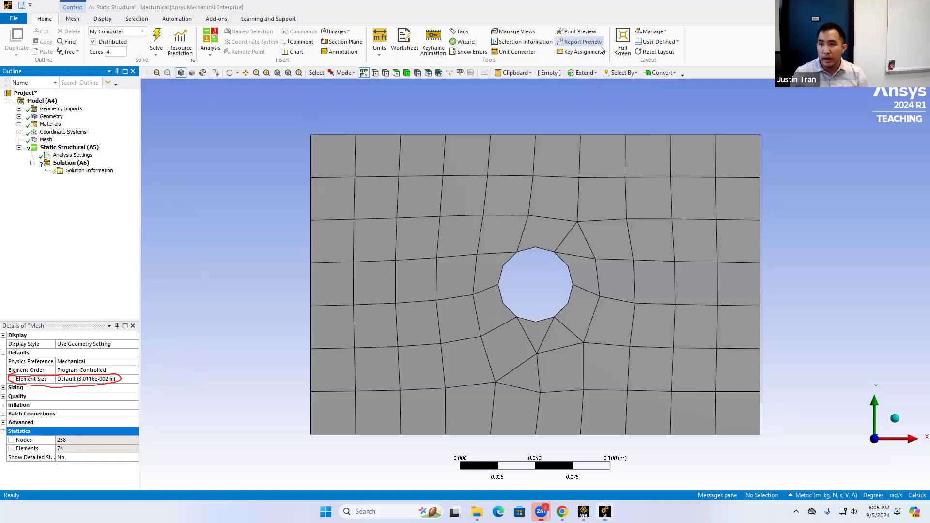
pyautogui.click(665, 33)
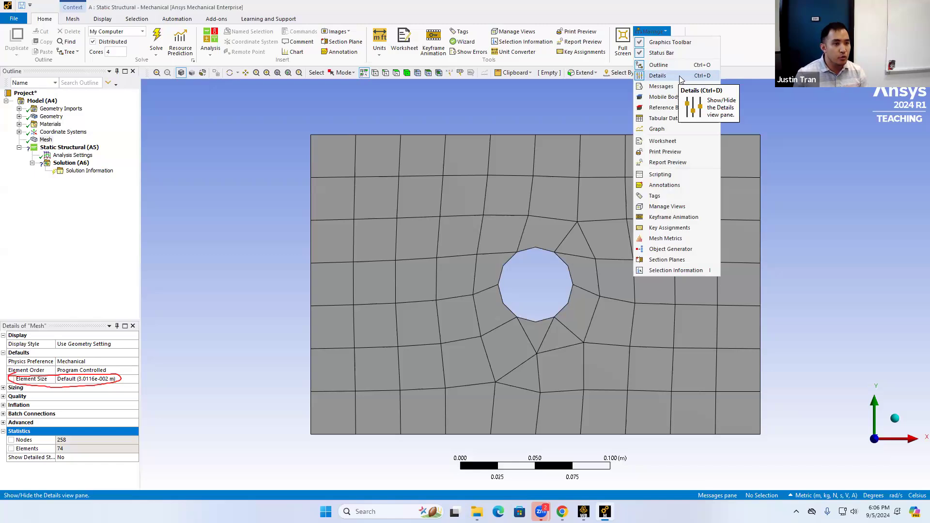
pyautogui.click(499, 127)
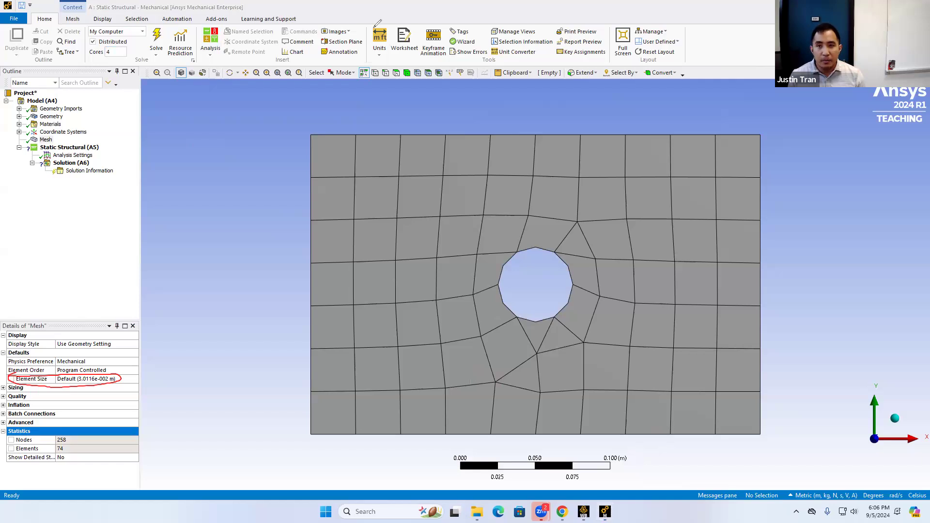
# Switch the unit system to Metric (mm, kg, N, s, mV, mA).
pyautogui.moveTo(381, 25)
pyautogui.mouseDown()
pyautogui.moveTo(370, 63)
pyautogui.moveTo(405, 22)
pyautogui.moveTo(383, 15)
pyautogui.moveTo(372, 25)
pyautogui.mouseUp()
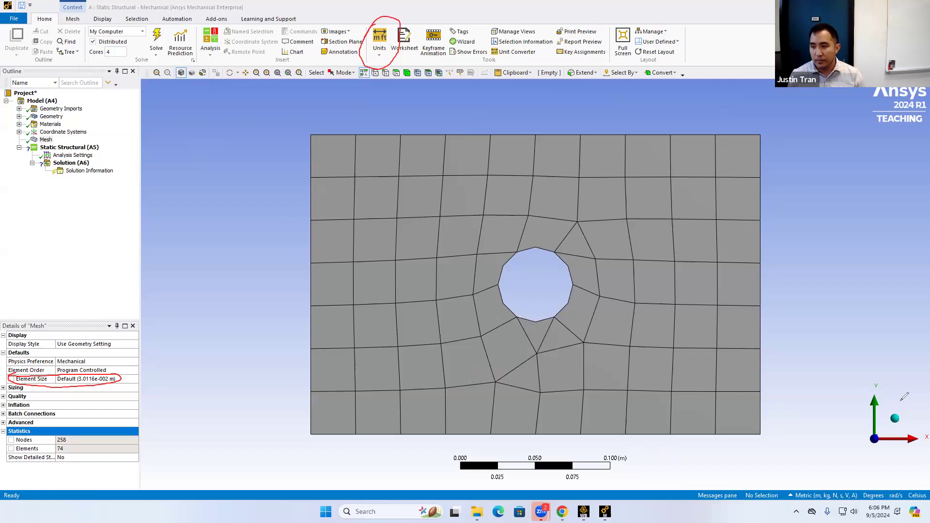
pyautogui.click(381, 53)
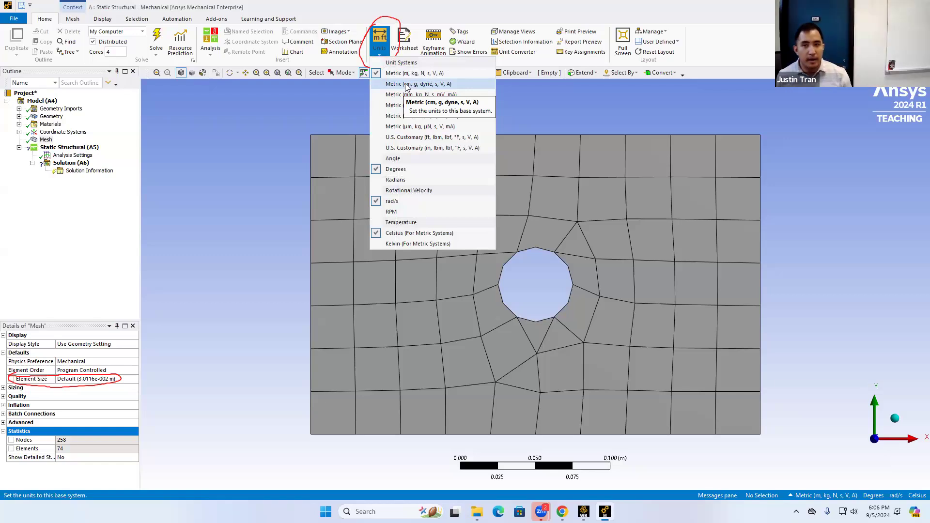
pyautogui.click(439, 95)
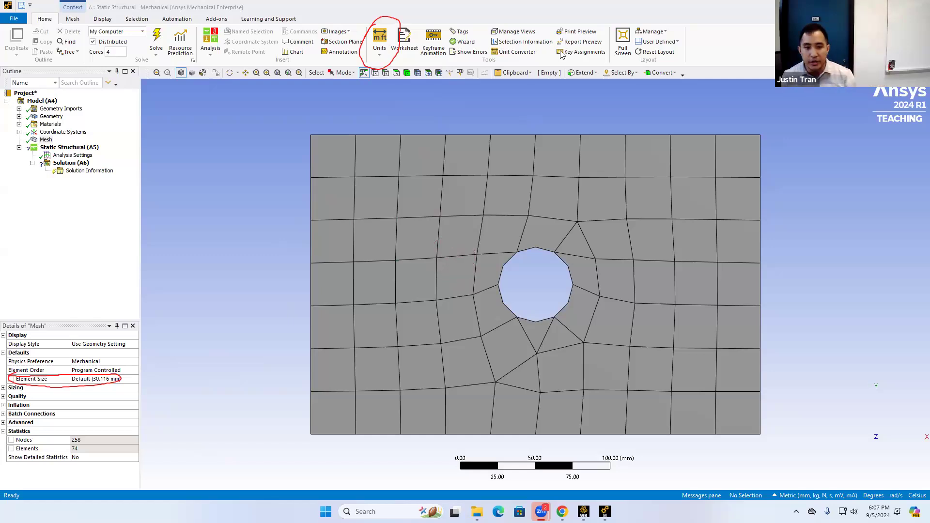
# Set the mesh element size to 15 mm and regenerate the plate's mesh.
pyautogui.click(114, 380)
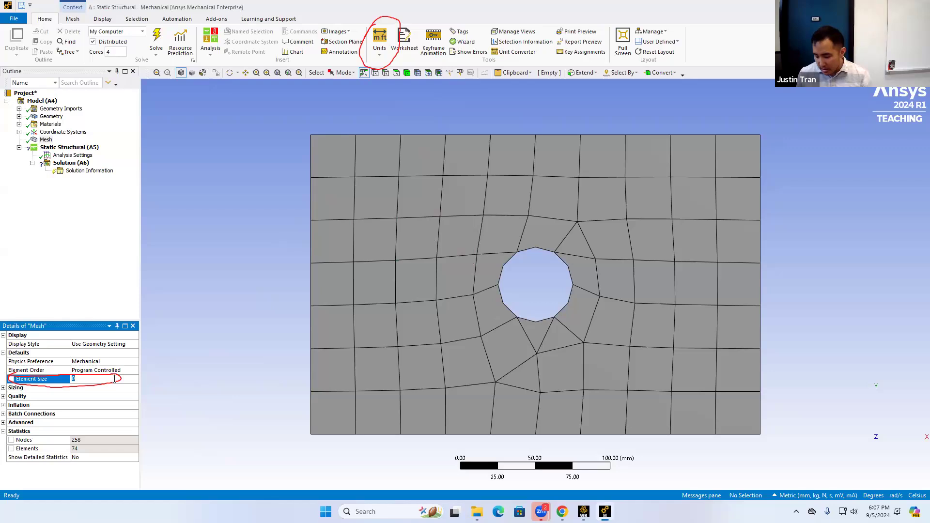
pyautogui.write('15')
pyautogui.press('Return')
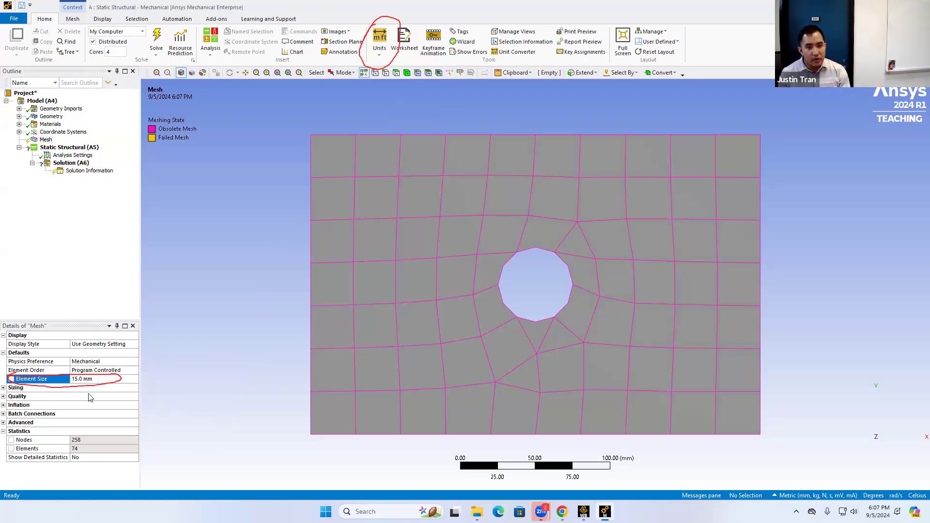
pyautogui.rightClick(47, 141)
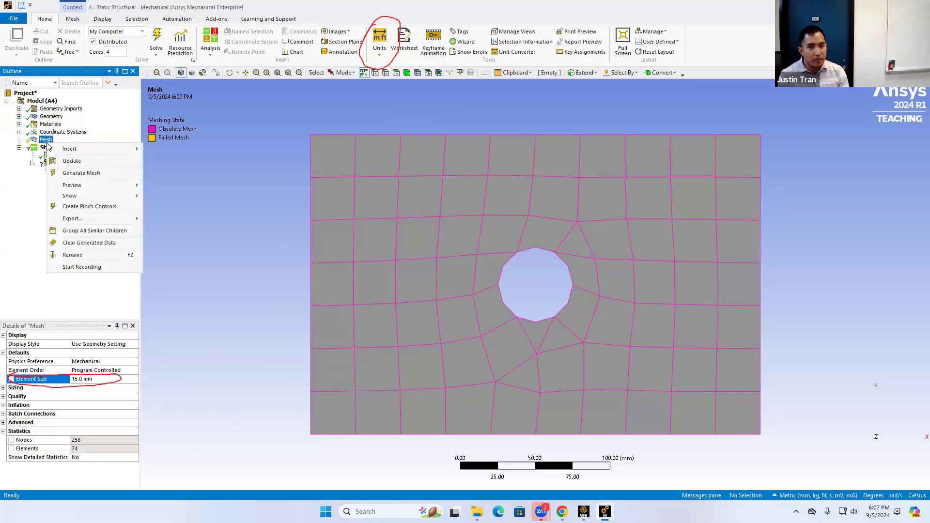
pyautogui.click(83, 178)
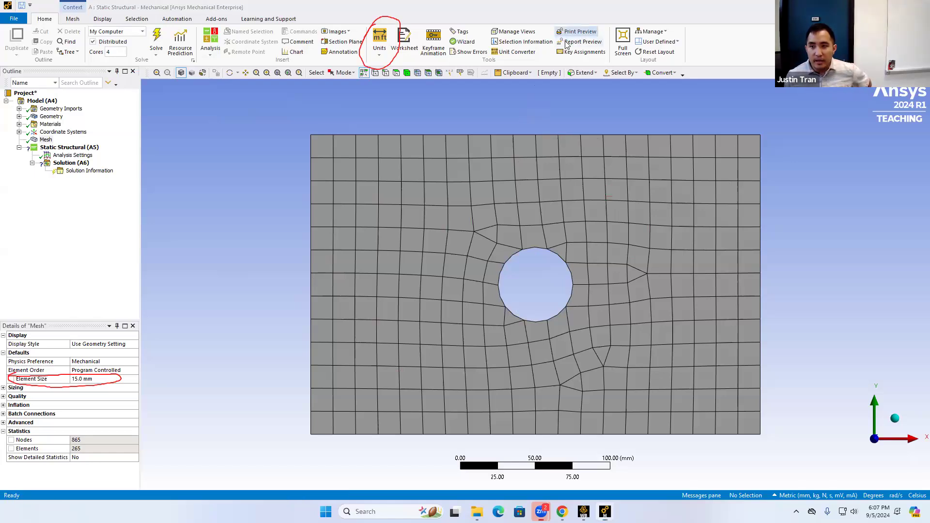
pyautogui.moveTo(532, 248)
pyautogui.mouseDown()
pyautogui.moveTo(499, 284)
pyautogui.moveTo(503, 309)
pyautogui.moveTo(542, 323)
pyautogui.moveTo(580, 305)
pyautogui.moveTo(589, 258)
pyautogui.moveTo(519, 242)
pyautogui.mouseUp()
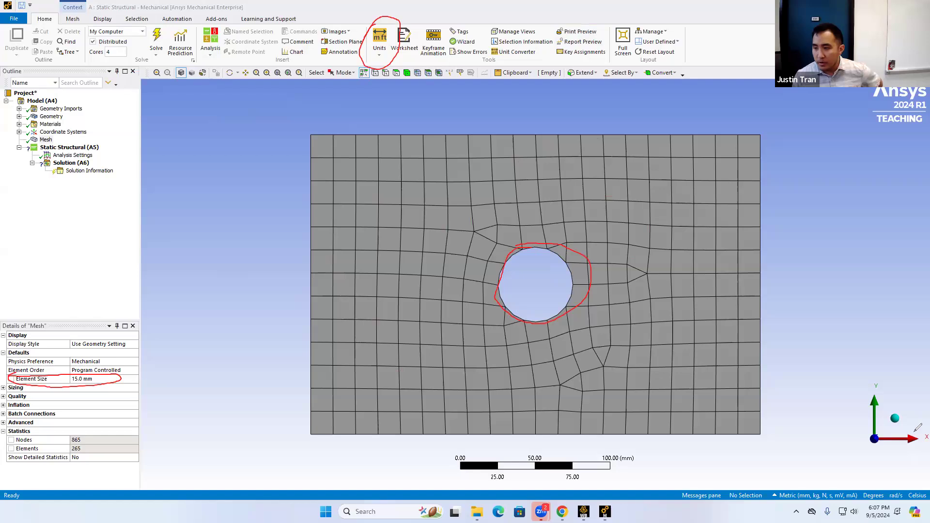
# Set the mesh element size to 30 mm and regenerate the mesh for comparison.
pyautogui.click(91, 379)
pyautogui.write('30')
pyautogui.press('Return')
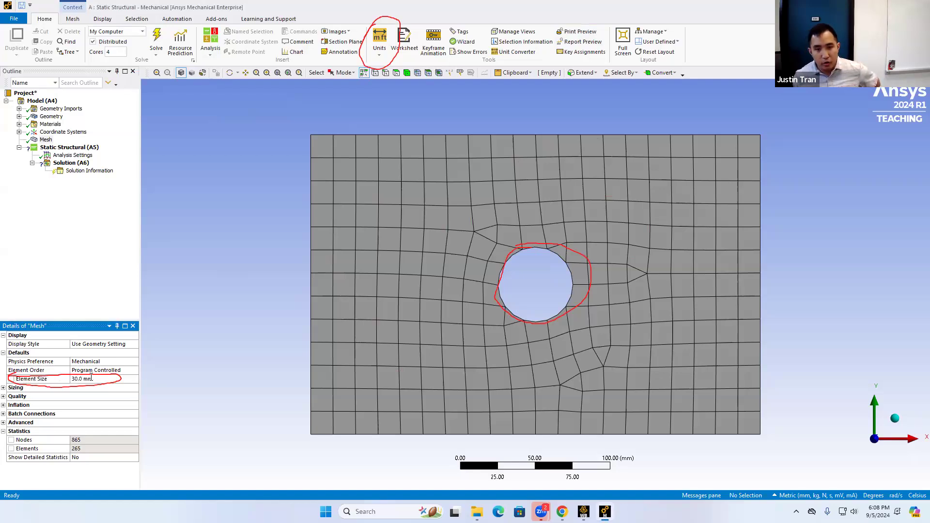
pyautogui.rightClick(48, 140)
pyautogui.click(70, 166)
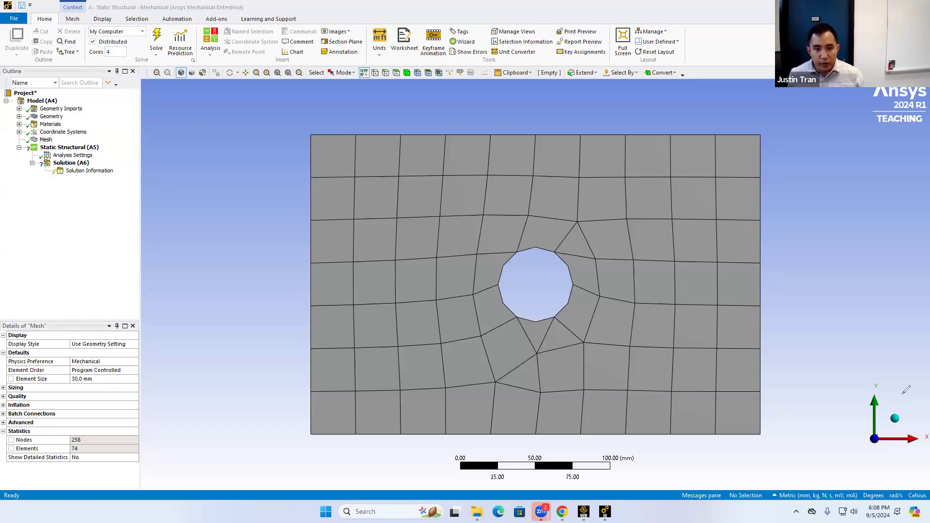
# Refine the plate's mesh by setting the element size to 10 mm and regenerating it.
pyautogui.click(103, 379)
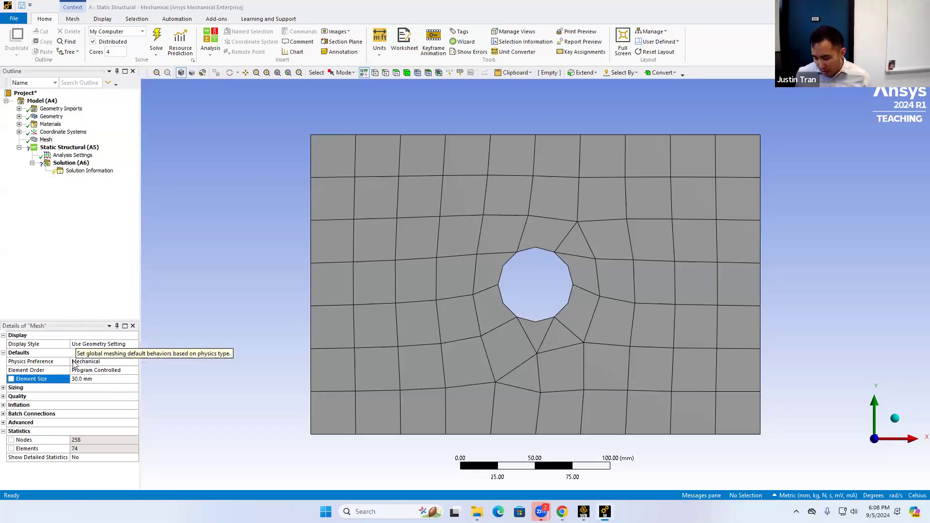
pyautogui.click(95, 378)
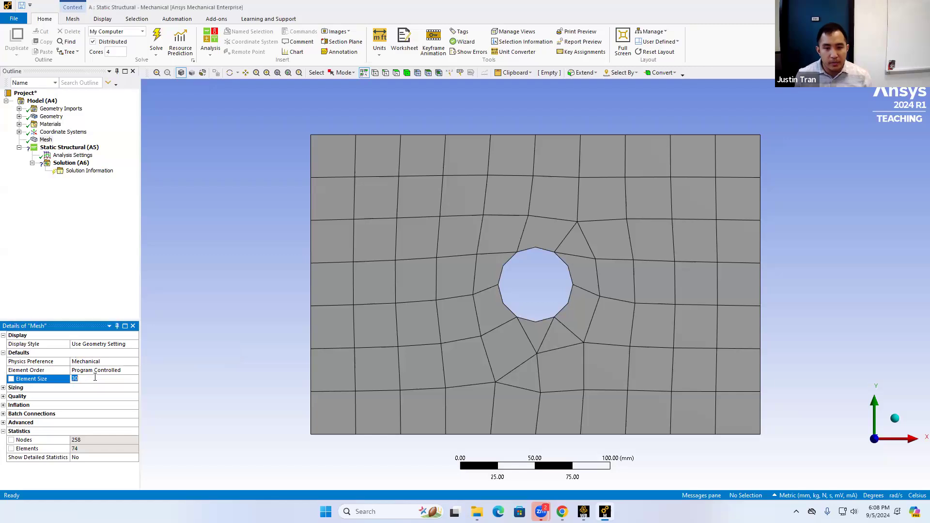
pyautogui.write('10')
pyautogui.press('Return')
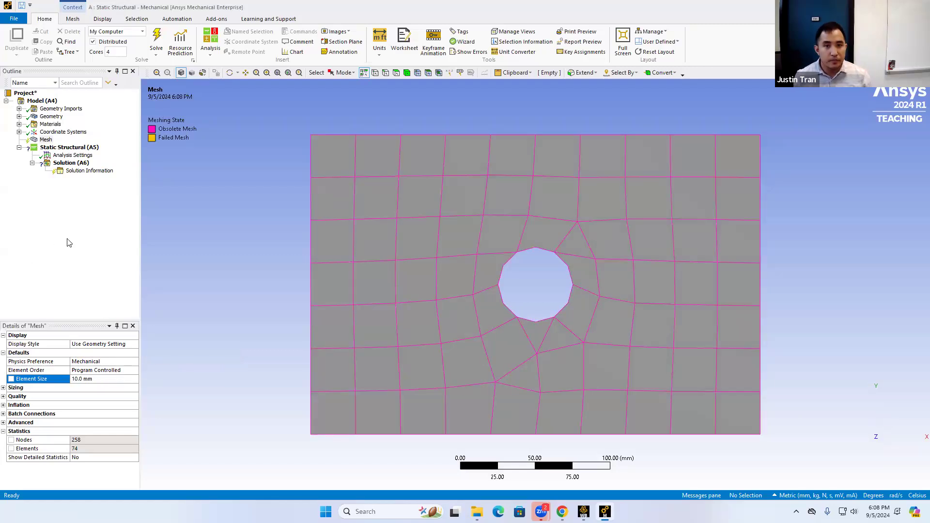
pyautogui.rightClick(45, 140)
pyautogui.click(95, 175)
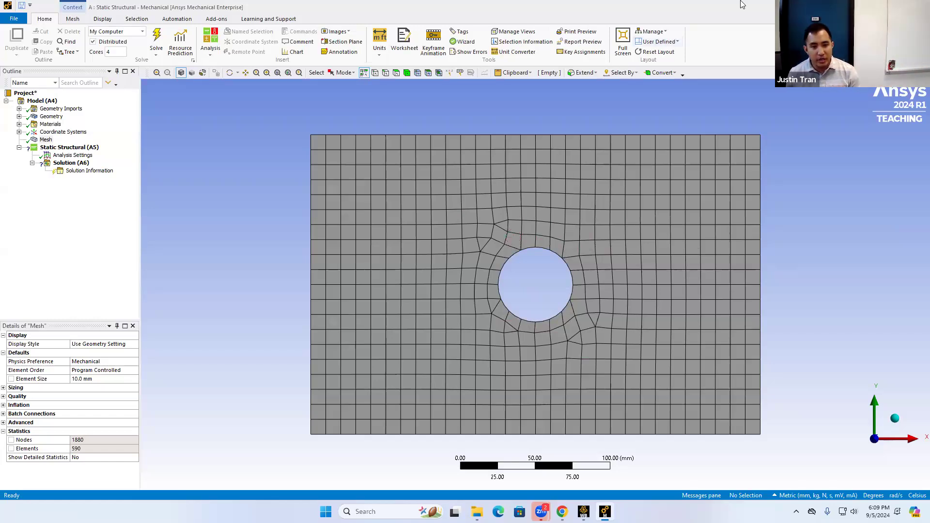
# Refine the plate's mesh by setting the element size to 5 mm and regenerating it.
pyautogui.click(89, 379)
pyautogui.write('5')
pyautogui.press('Return')
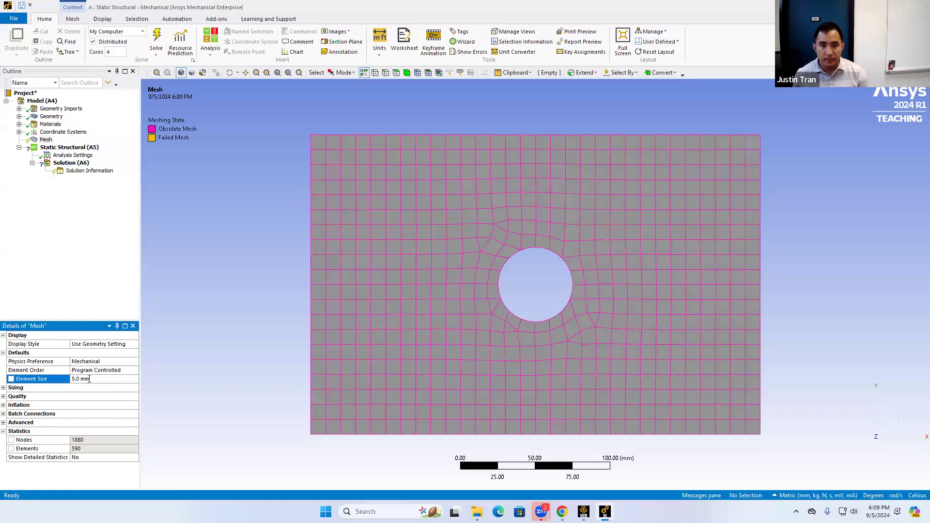
pyautogui.rightClick(46, 139)
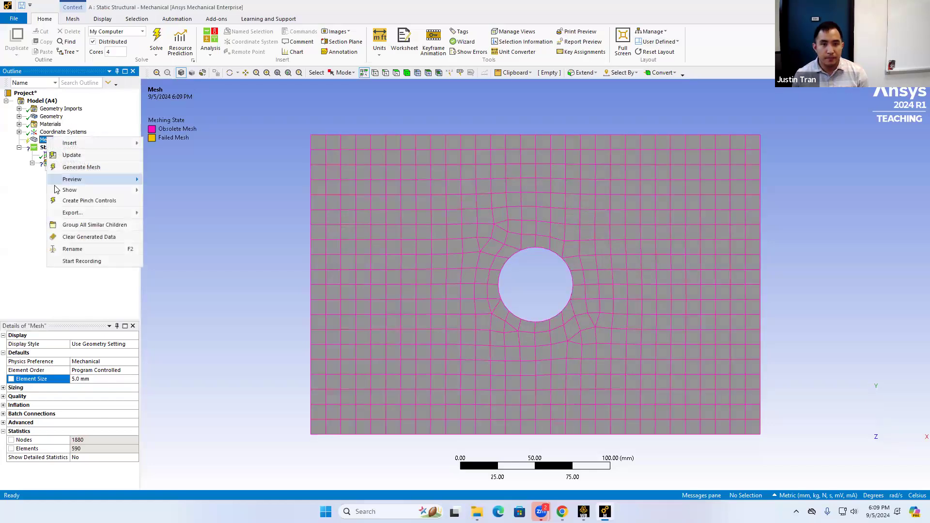
pyautogui.click(81, 166)
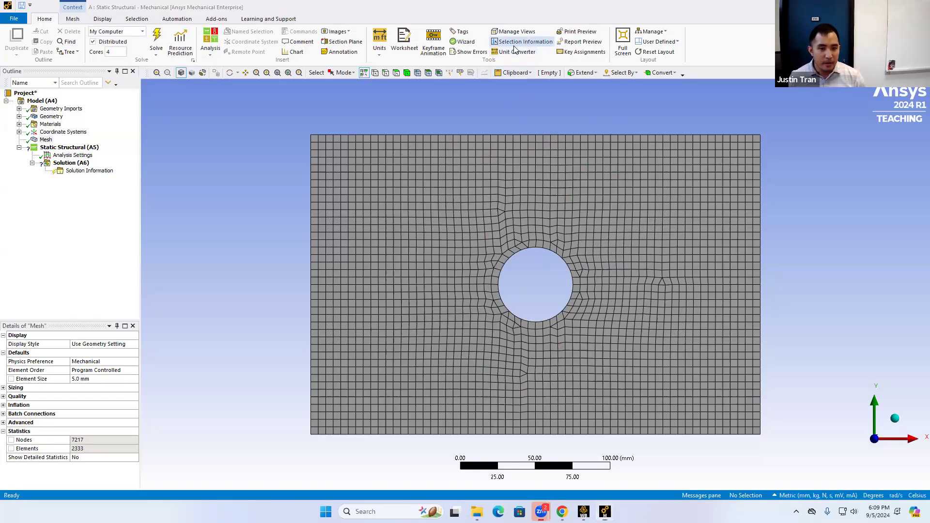
pyautogui.moveTo(68, 429)
pyautogui.mouseDown()
pyautogui.moveTo(59, 447)
pyautogui.moveTo(69, 461)
pyautogui.moveTo(93, 444)
pyautogui.moveTo(87, 424)
pyautogui.moveTo(62, 431)
pyautogui.mouseUp()
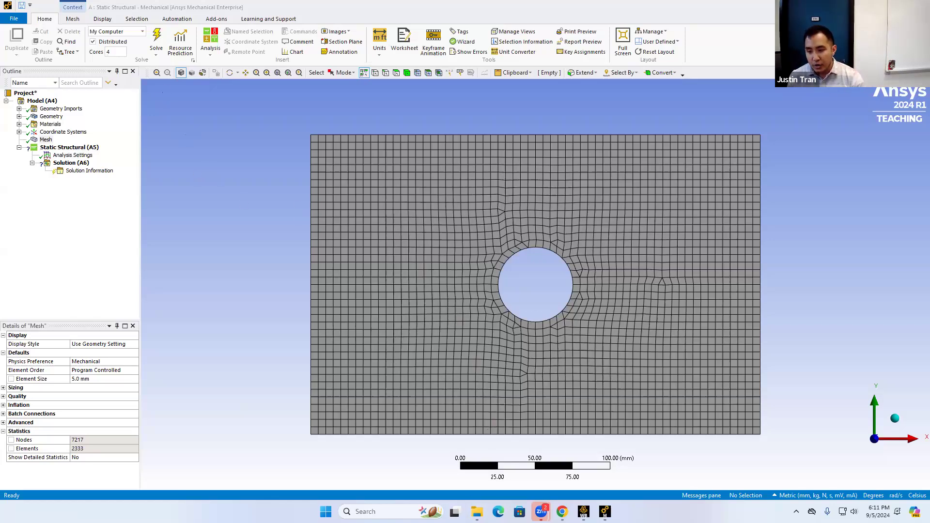
# Switch to the activity PDF in Chrome, examine the plate diagram's support and loading conditions, and return to Ansys Mechanical.
pyautogui.click(561, 511)
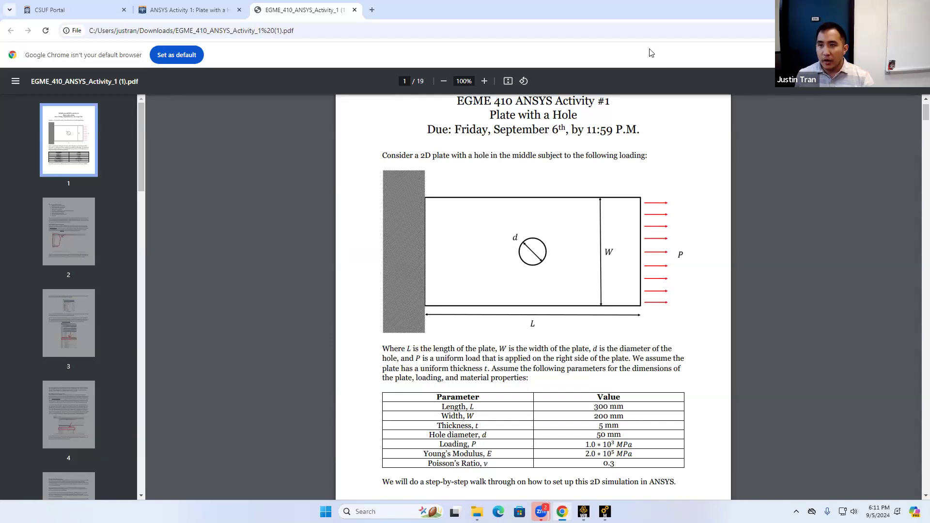
pyautogui.moveTo(431, 184)
pyautogui.mouseDown()
pyautogui.moveTo(394, 242)
pyautogui.moveTo(411, 304)
pyautogui.moveTo(425, 317)
pyautogui.moveTo(442, 256)
pyautogui.moveTo(433, 176)
pyautogui.mouseUp()
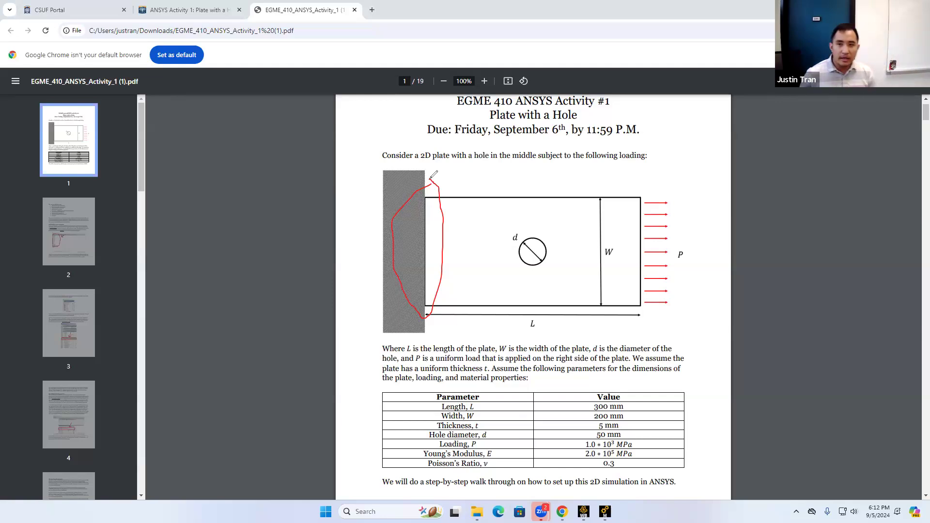
pyautogui.moveTo(645, 186)
pyautogui.mouseDown()
pyautogui.moveTo(619, 221)
pyautogui.moveTo(629, 314)
pyautogui.moveTo(673, 352)
pyautogui.moveTo(683, 260)
pyautogui.moveTo(671, 203)
pyautogui.moveTo(648, 187)
pyautogui.mouseUp()
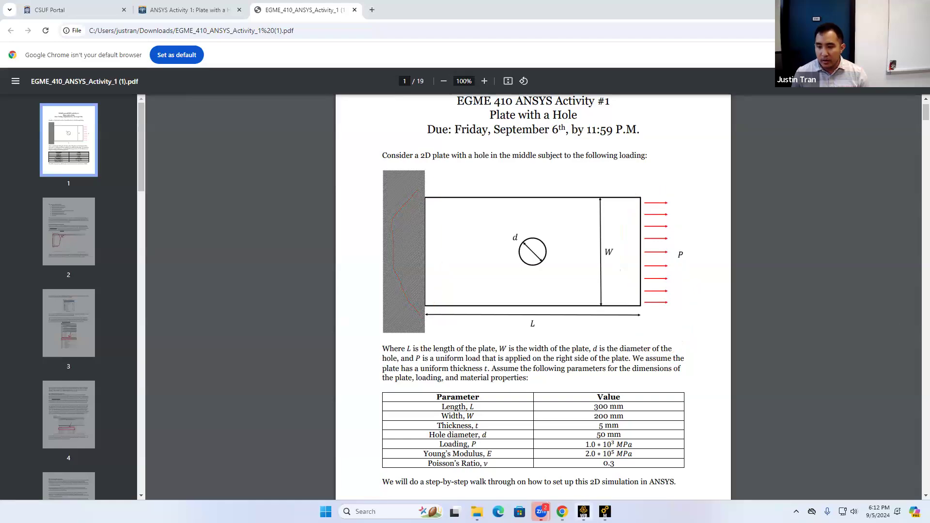
pyautogui.click(605, 512)
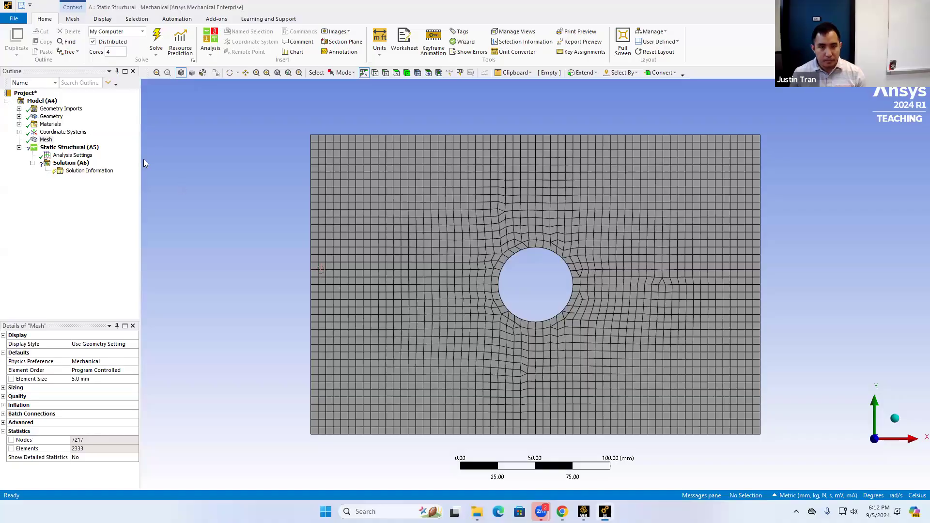
# Insert a Fixed Support in the Static Structural analysis and apply it to the plate's left edge.
pyautogui.rightClick(77, 152)
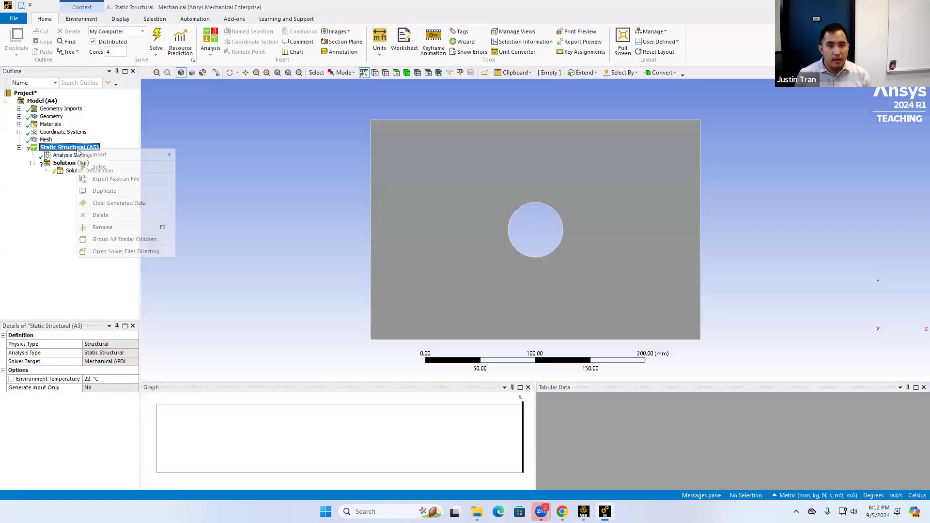
pyautogui.moveTo(121, 154)
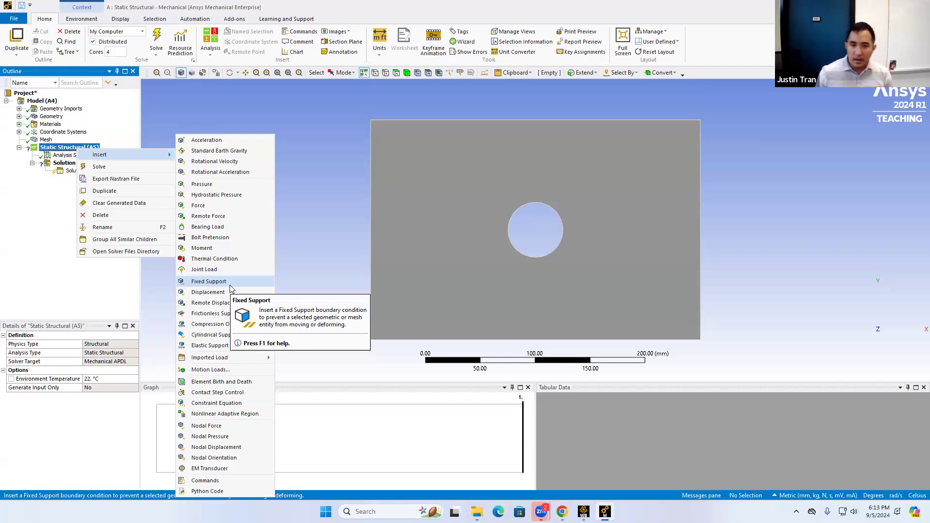
pyautogui.click(230, 286)
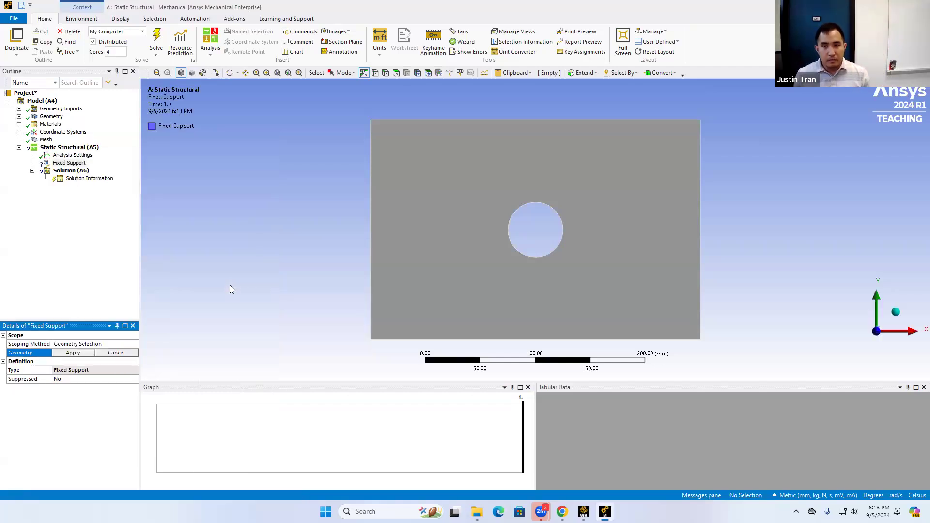
pyautogui.click(370, 225)
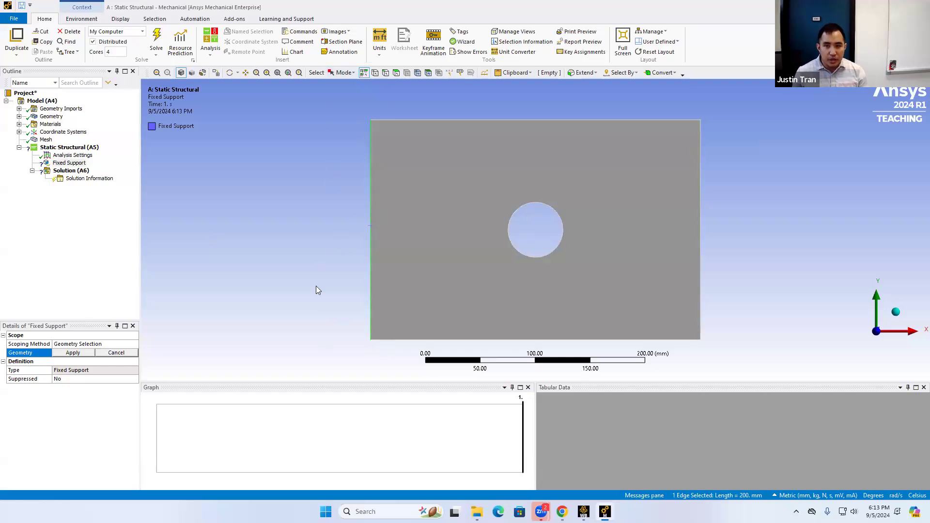
pyautogui.click(81, 357)
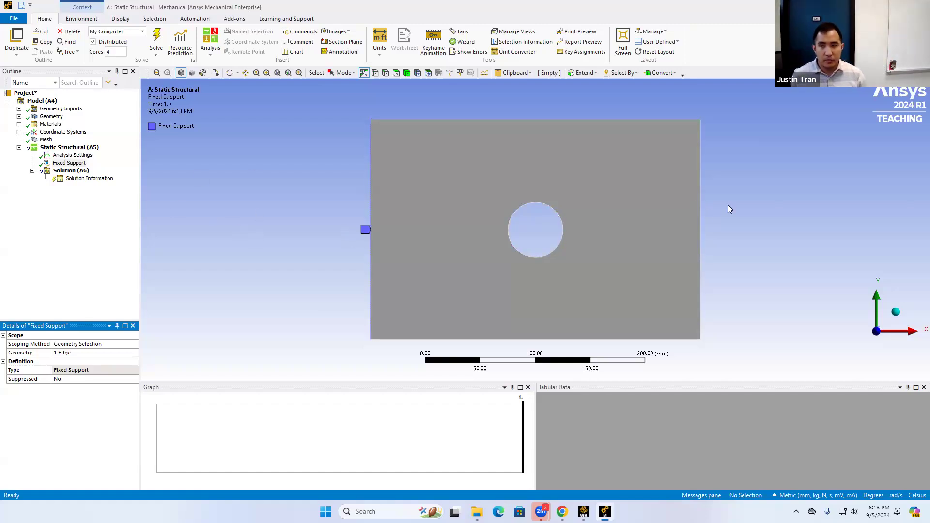
# Look up the loading P in the activity PDF's parameter table in Chrome and return to Ansys Mechanical.
pyautogui.rightClick(77, 149)
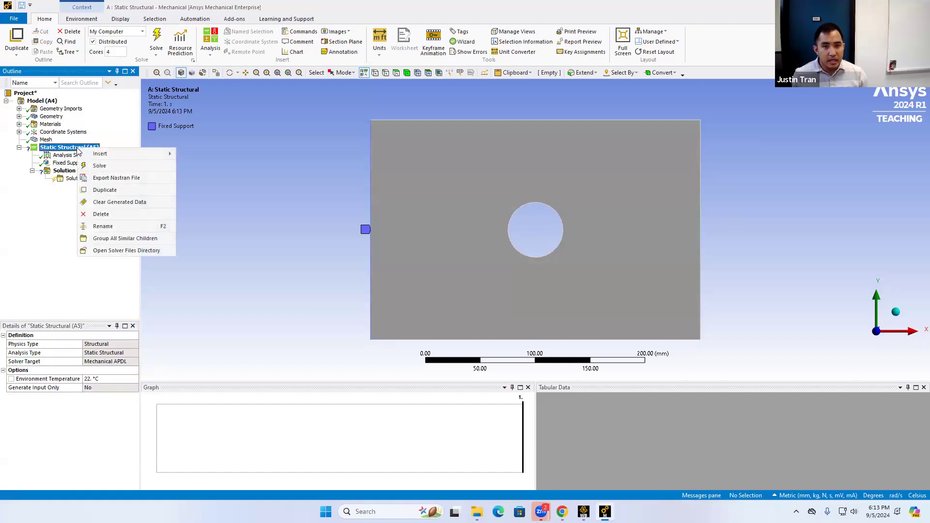
pyautogui.moveTo(143, 153)
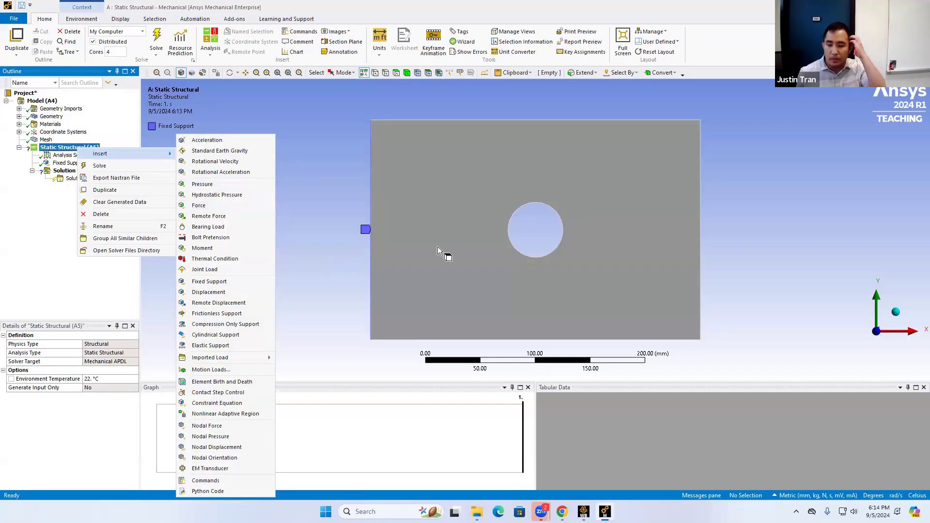
pyautogui.click(562, 512)
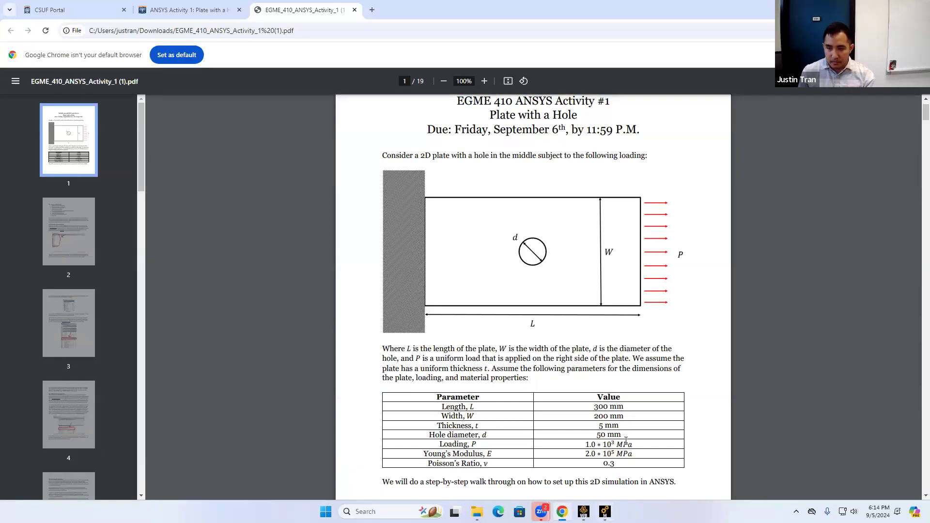
pyautogui.moveTo(585, 445); pyautogui.dragTo(639, 444)
pyautogui.click(641, 441)
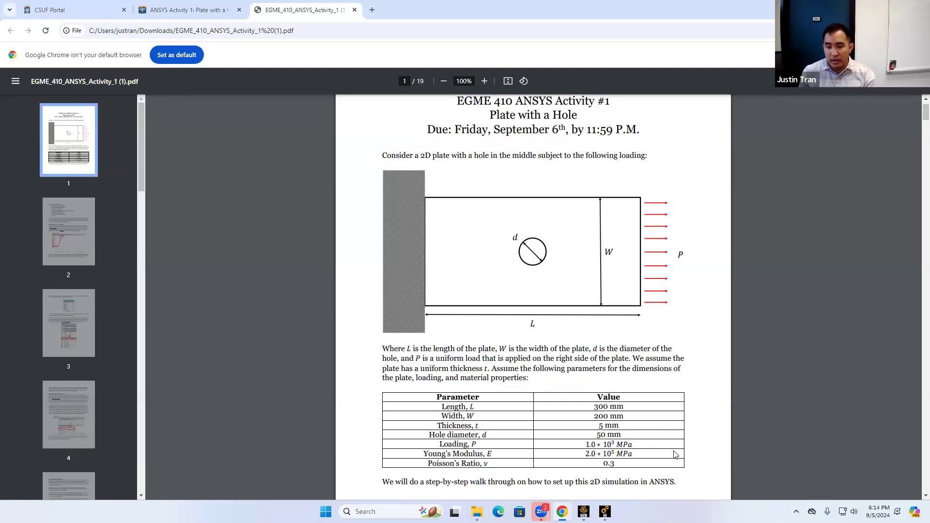
pyautogui.scroll(-1, 668, 451)
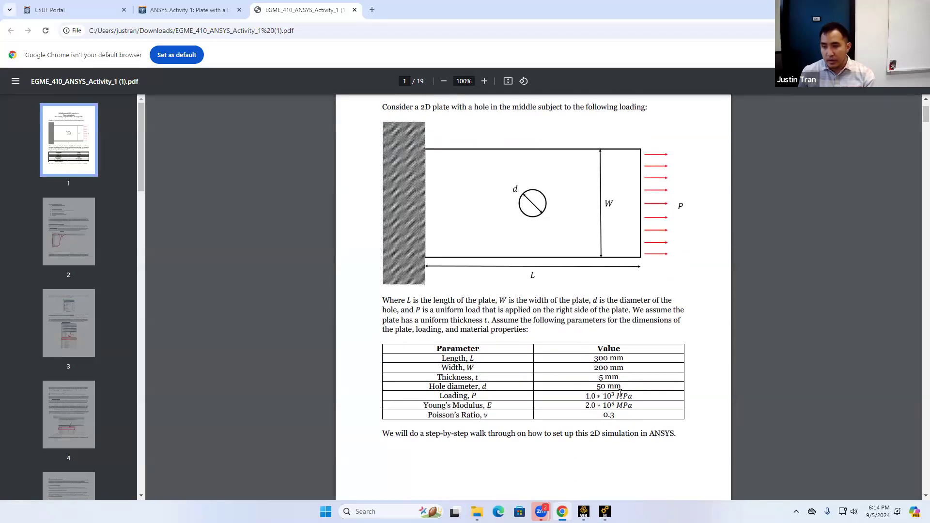
pyautogui.click(604, 512)
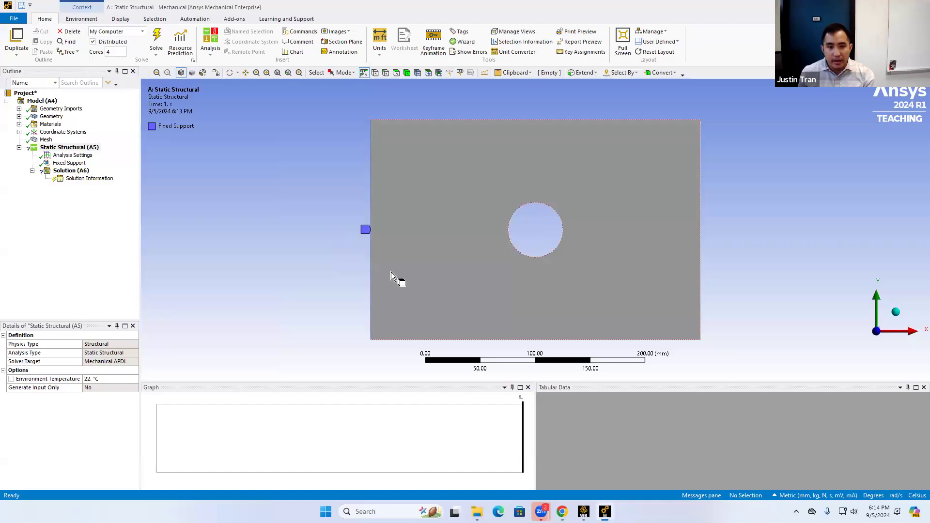
# Insert a Pressure load in the Static Structural analysis and apply it to the plate's right edge.
pyautogui.rightClick(90, 148)
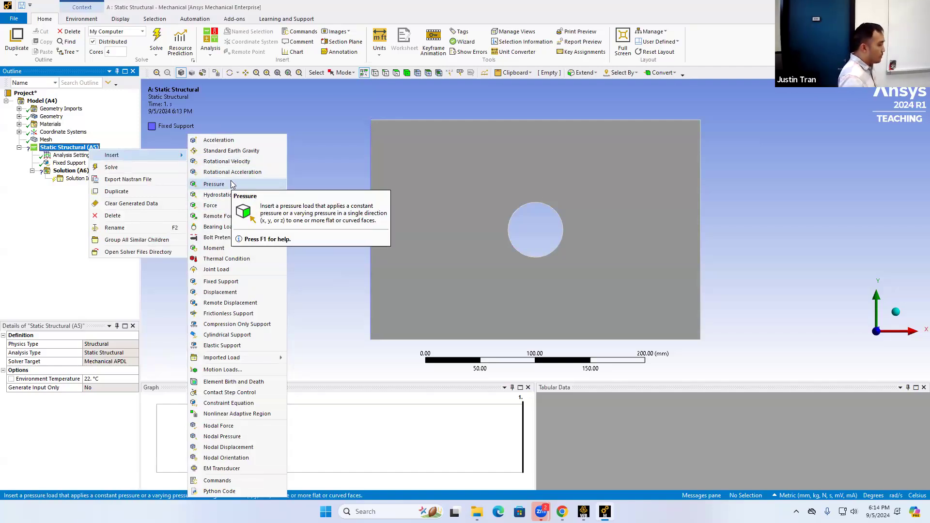
pyautogui.click(213, 184)
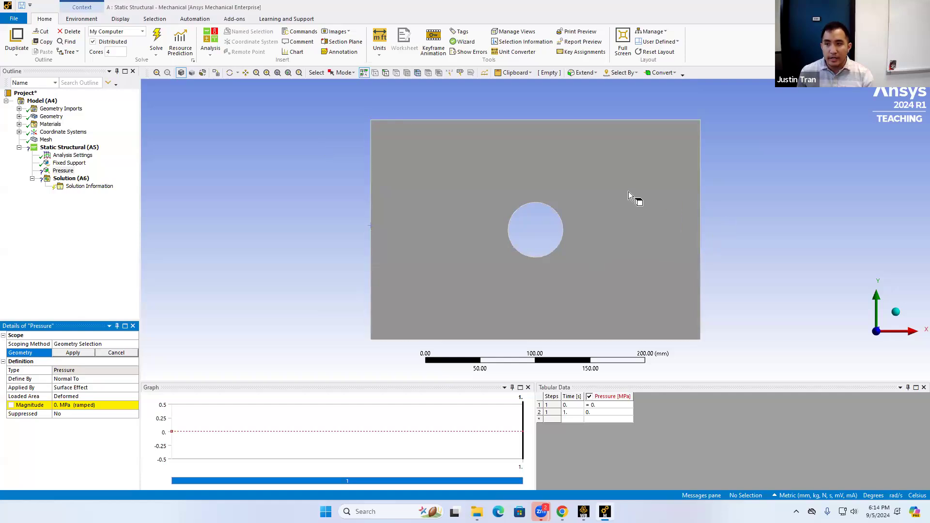
pyautogui.click(702, 178)
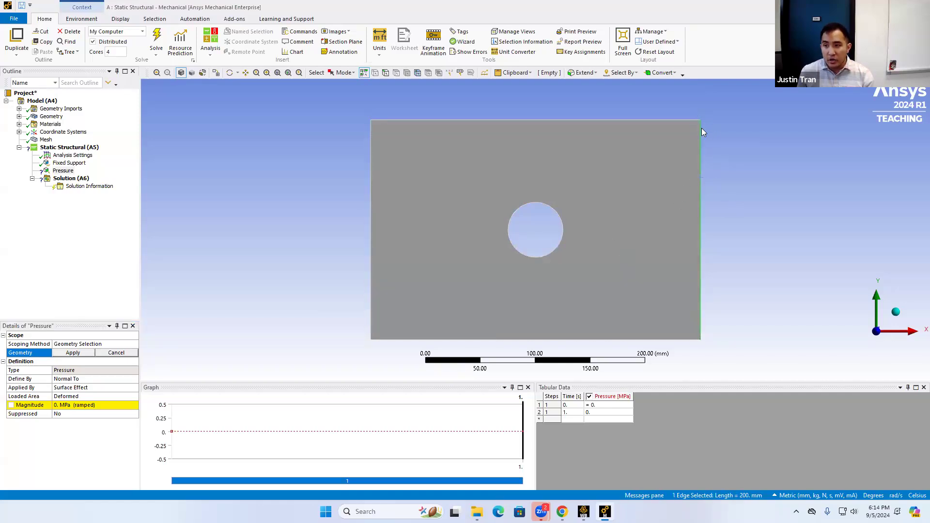
pyautogui.click(73, 353)
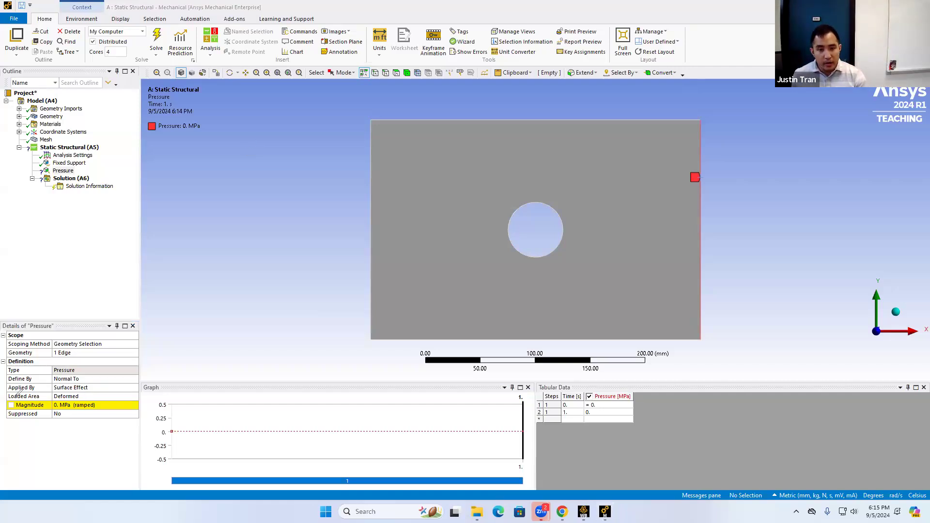
# Define the right-edge pressure by Components and set its X component to 1000 MPa.
pyautogui.moveTo(12, 400)
pyautogui.mouseDown()
pyautogui.moveTo(5, 411)
pyautogui.moveTo(112, 407)
pyautogui.moveTo(81, 384)
pyautogui.moveTo(6, 400)
pyautogui.mouseUp()
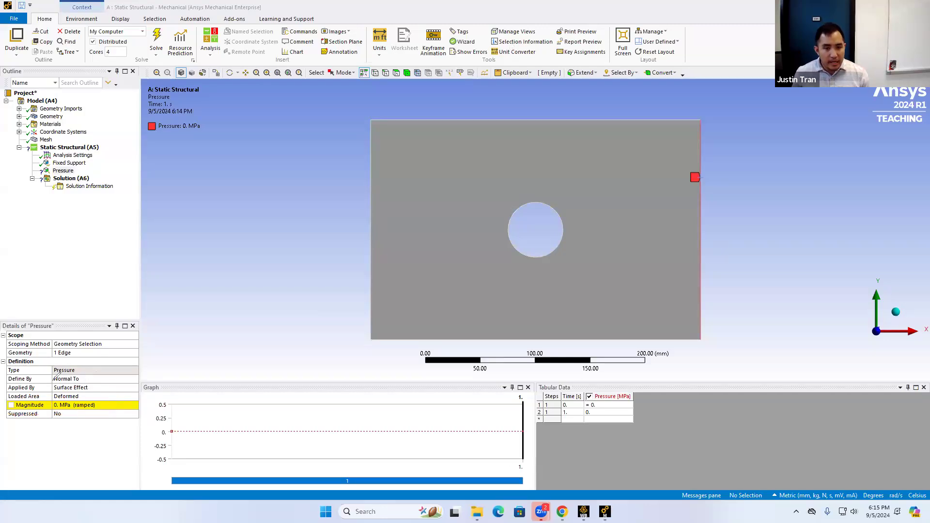
pyautogui.moveTo(22, 375)
pyautogui.mouseDown()
pyautogui.moveTo(75, 382)
pyautogui.moveTo(100, 368)
pyautogui.moveTo(27, 369)
pyautogui.mouseUp()
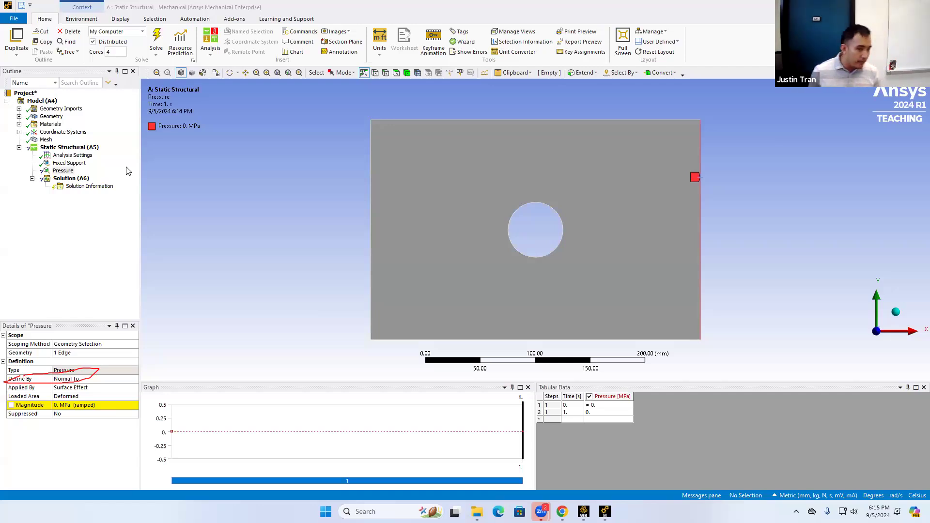
pyautogui.click(125, 380)
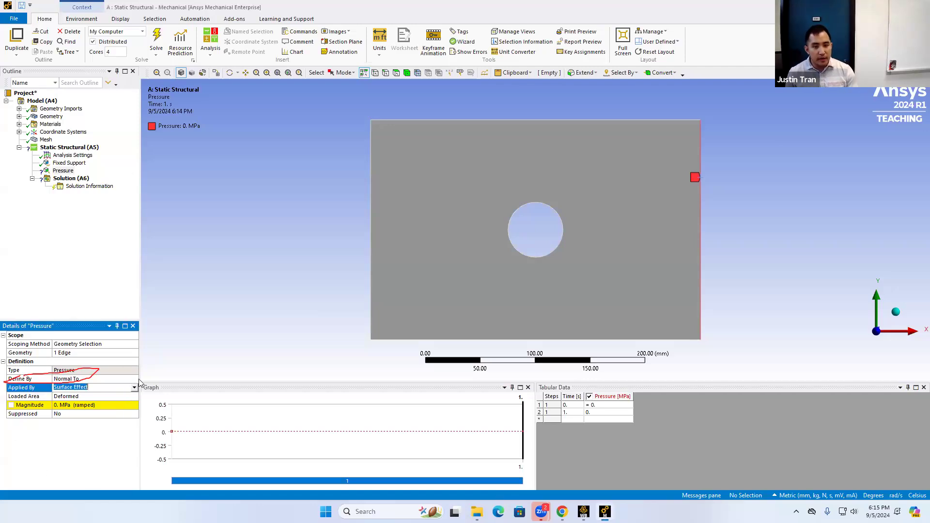
pyautogui.click(134, 379)
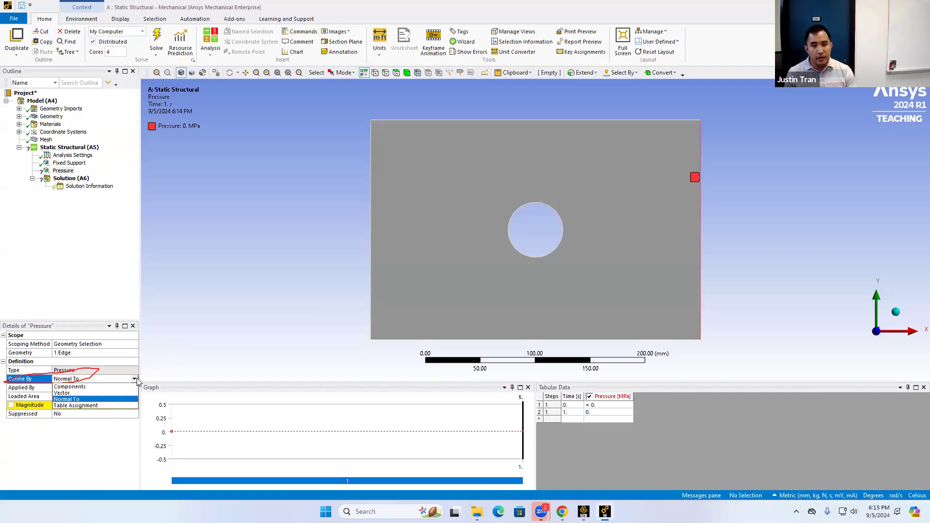
pyautogui.click(101, 387)
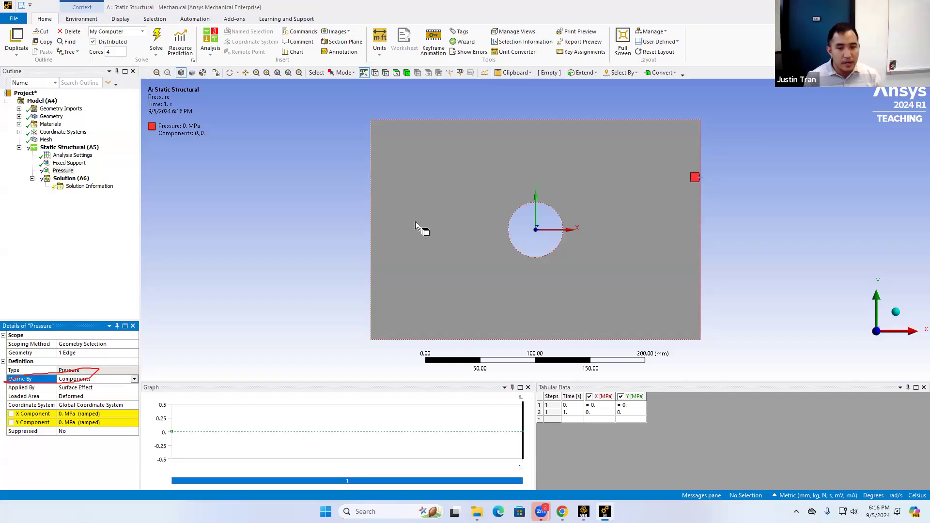
pyautogui.click(93, 414)
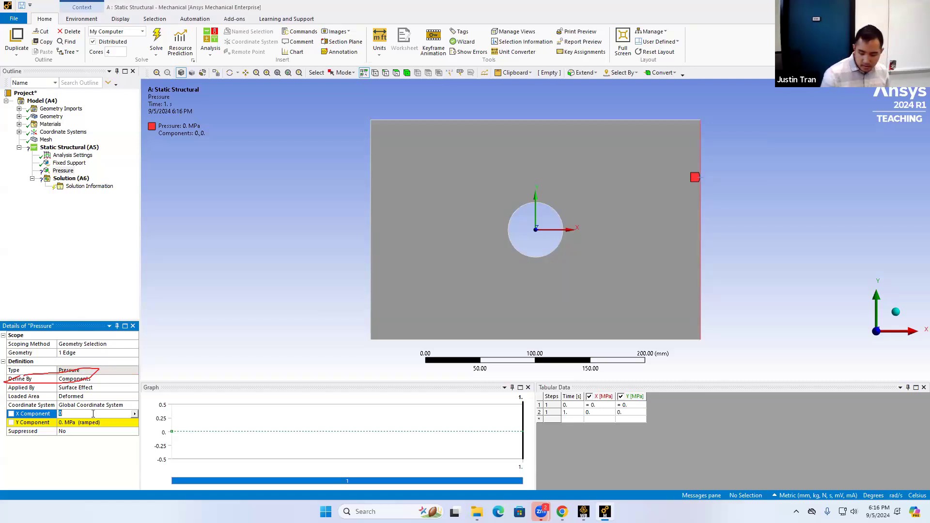
pyautogui.write('1000')
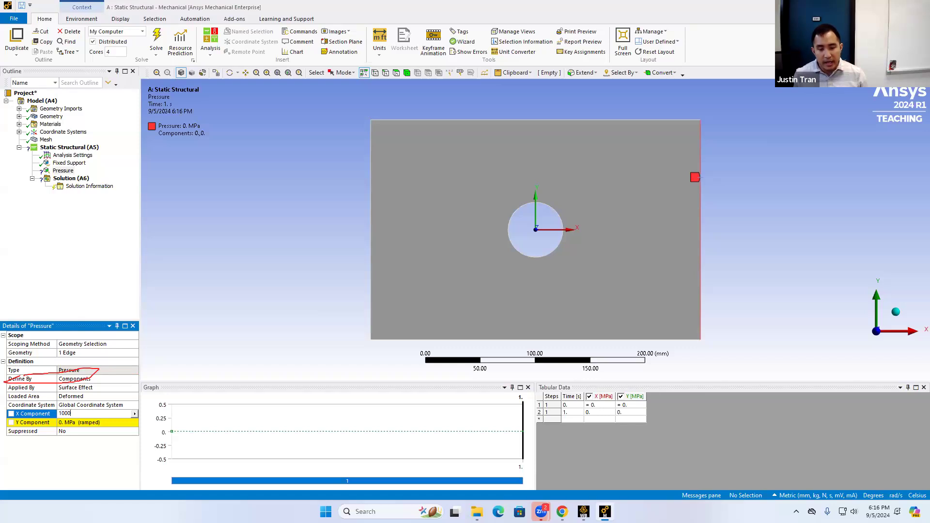
pyautogui.press('Return')
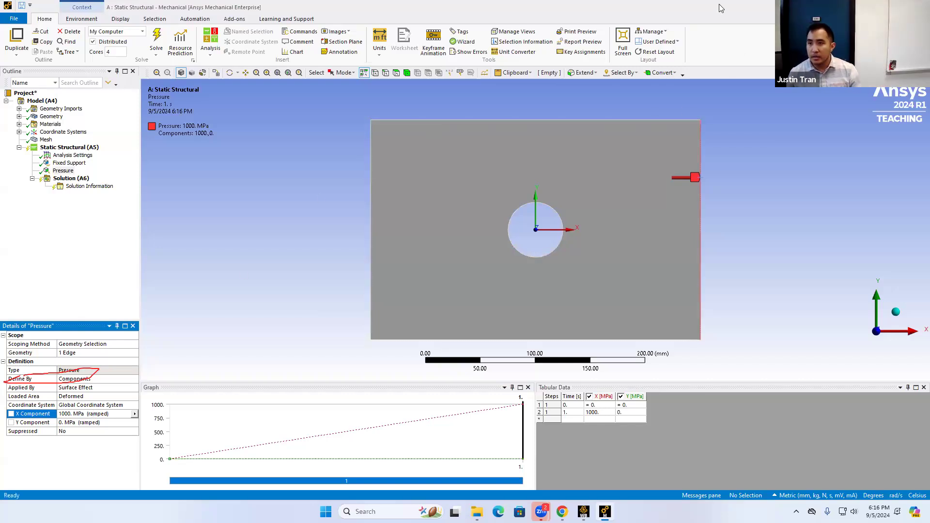
# Hide the Outline pane and show it again, restoring the interface layout to its default state.
pyautogui.click(652, 31)
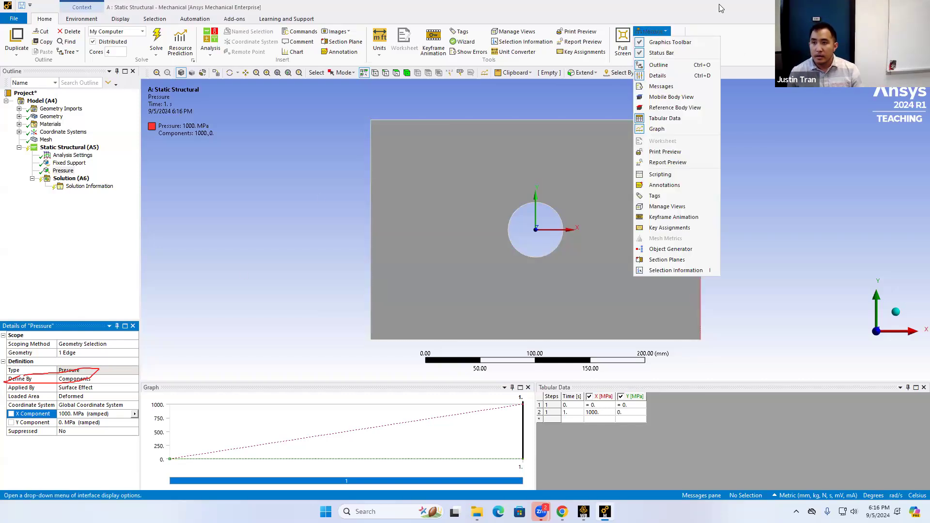
pyautogui.click(671, 42)
pyautogui.click(665, 31)
pyautogui.click(670, 42)
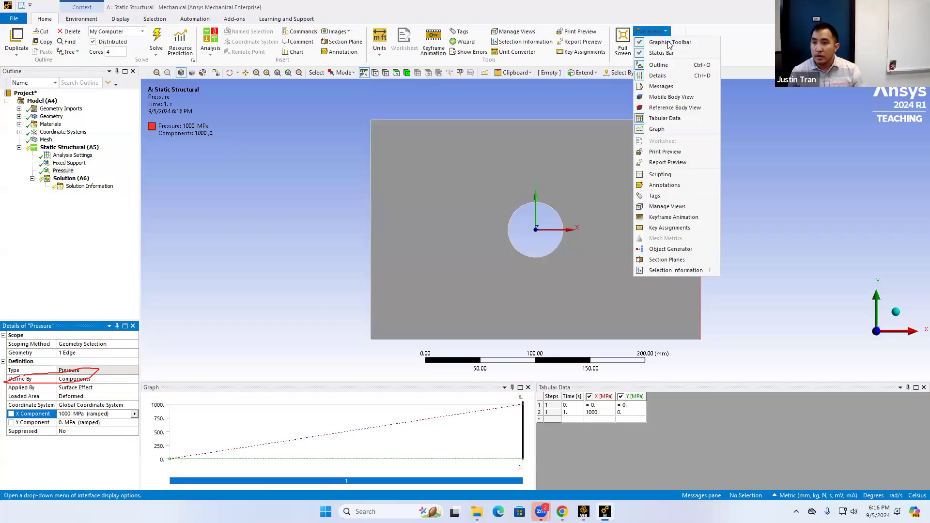
pyautogui.click(672, 69)
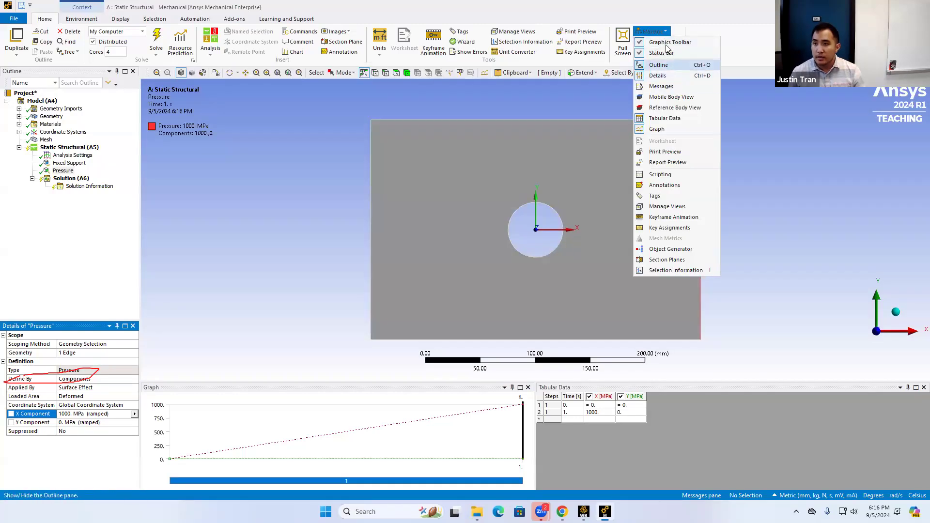
pyautogui.click(656, 32)
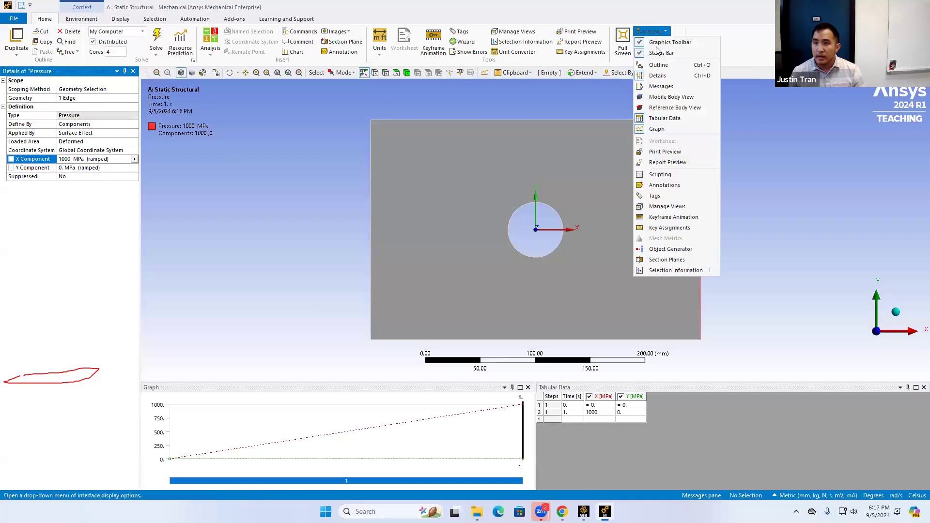
pyautogui.click(672, 69)
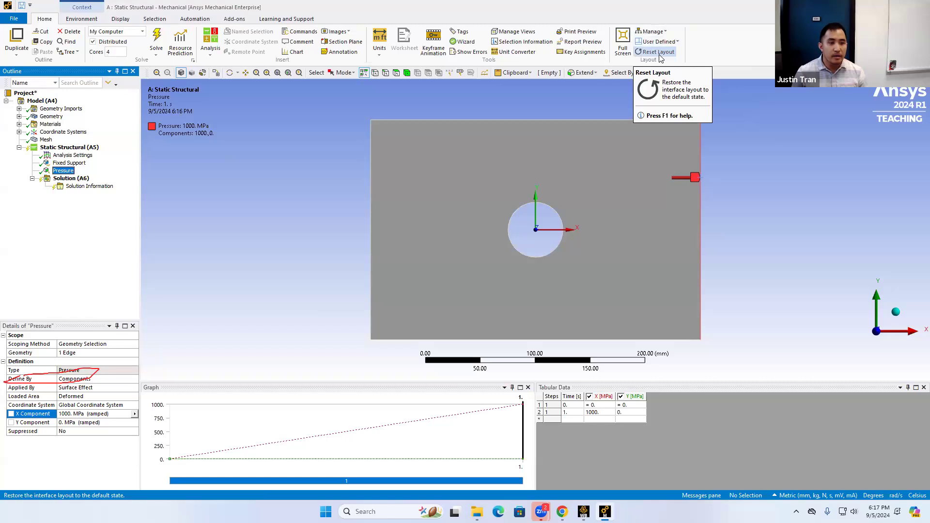
pyautogui.click(657, 52)
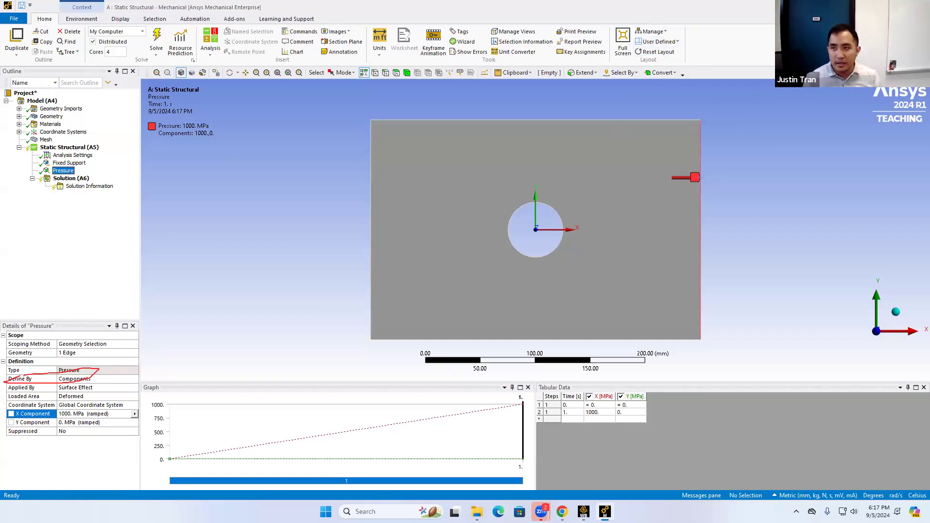
# Hide the Graph pane and show it again.
pyautogui.click(648, 31)
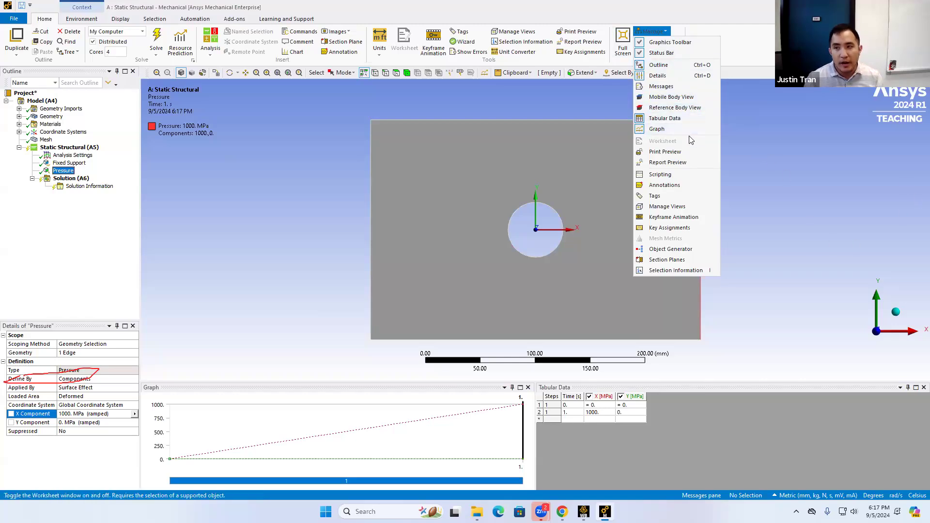
pyautogui.click(657, 129)
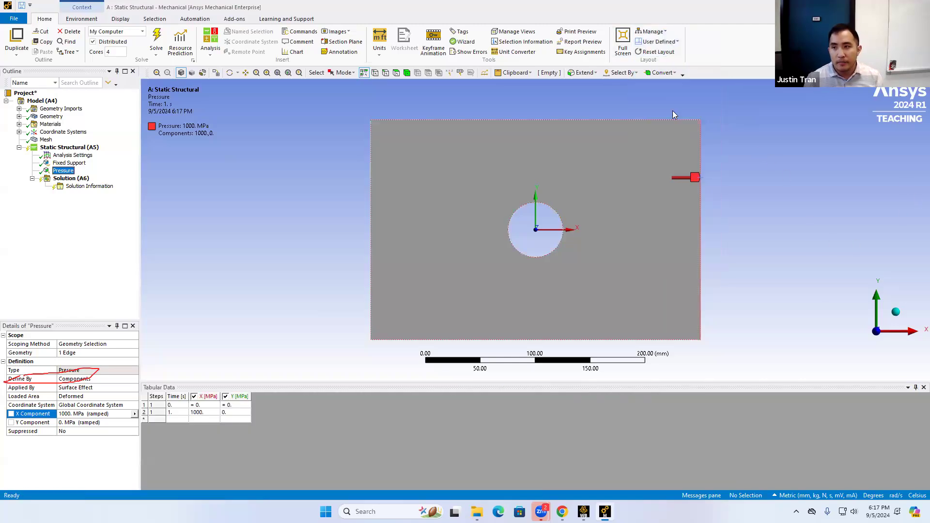
pyautogui.click(651, 31)
pyautogui.click(657, 129)
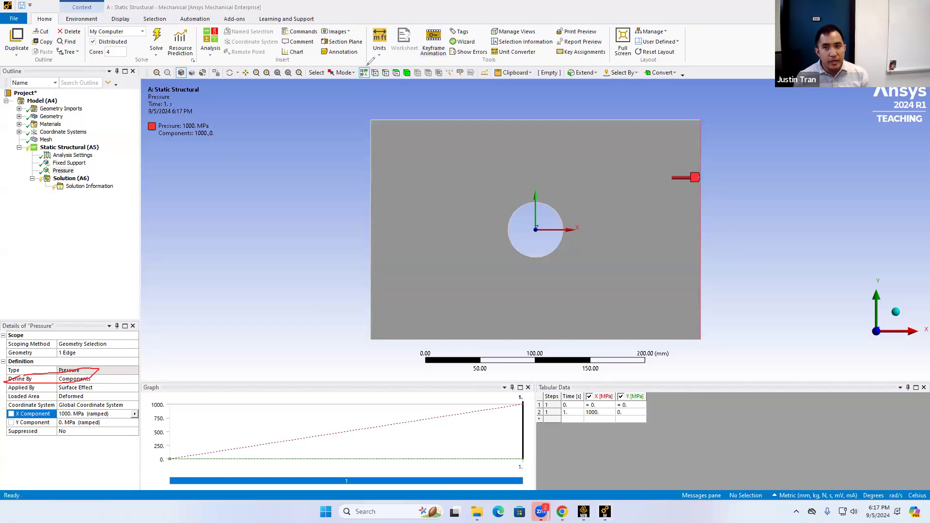
# Insert a Total Deformation result under Solution (A6).
pyautogui.moveTo(382, 62)
pyautogui.mouseDown()
pyautogui.moveTo(352, 71)
pyautogui.moveTo(355, 84)
pyautogui.moveTo(409, 87)
pyautogui.moveTo(422, 72)
pyautogui.moveTo(377, 59)
pyautogui.mouseUp()
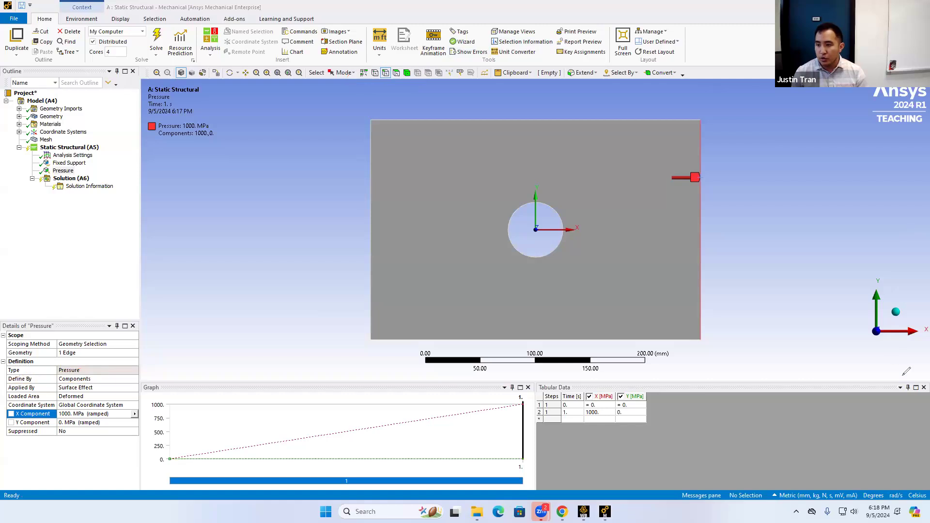
pyautogui.rightClick(64, 180)
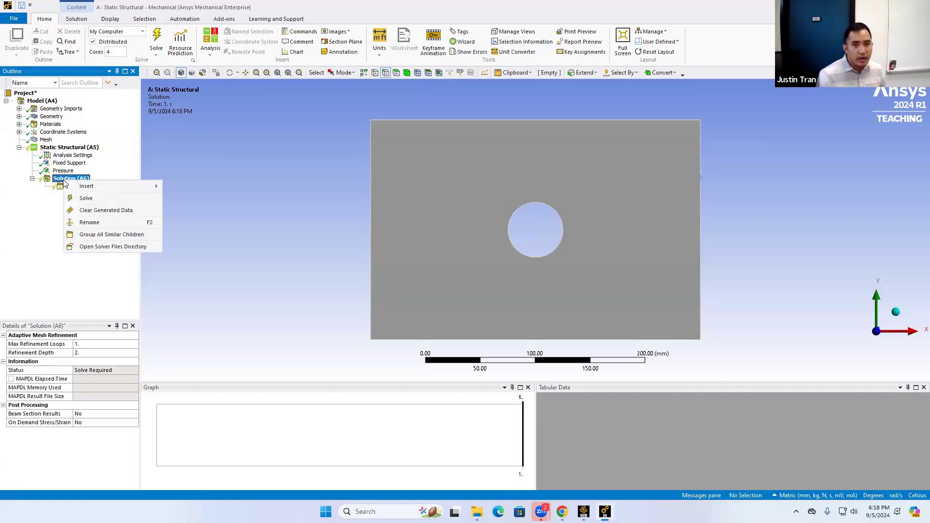
pyautogui.moveTo(89, 188)
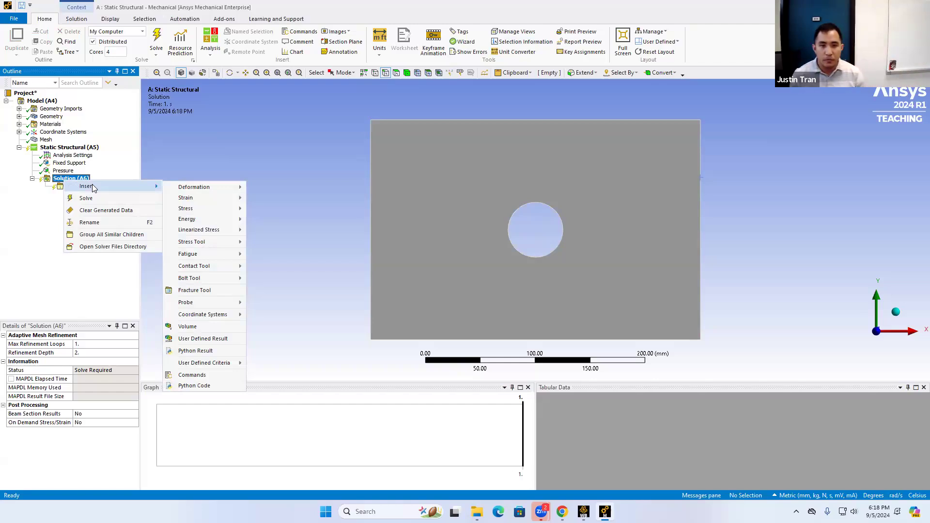
pyautogui.moveTo(189, 189)
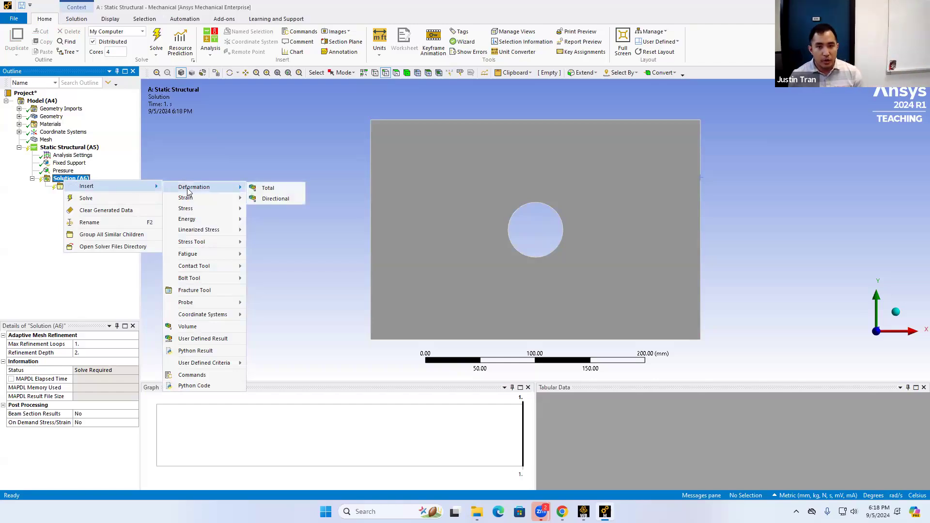
pyautogui.click(293, 189)
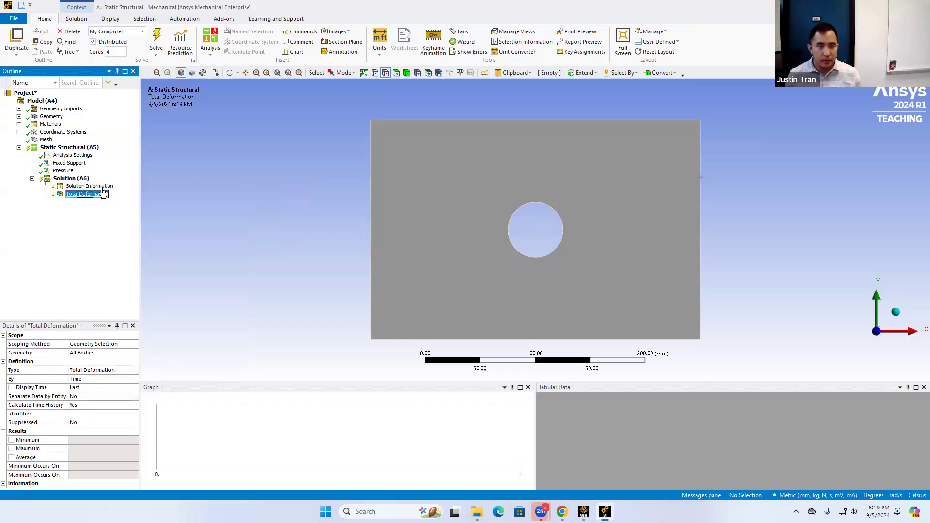
# Insert an Equivalent (von-Mises) Stress result under Solution (A6).
pyautogui.rightClick(84, 179)
pyautogui.moveTo(160, 181)
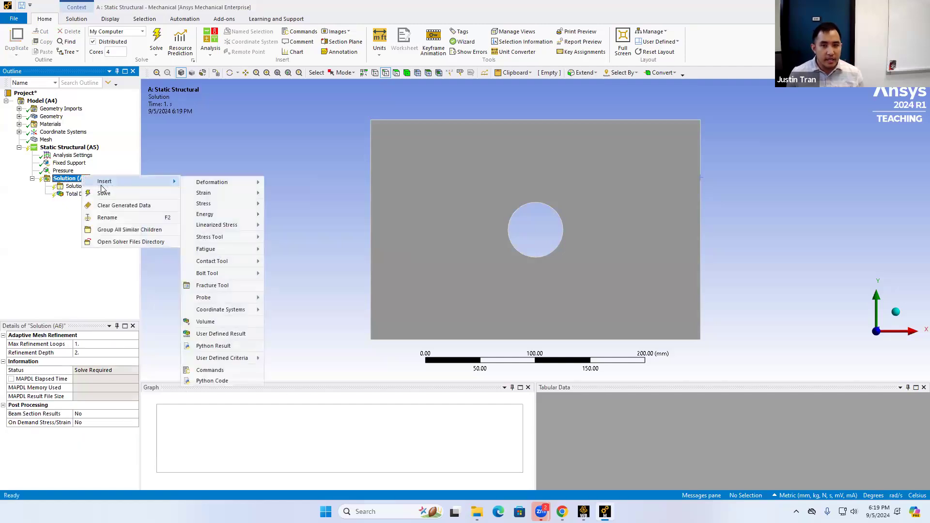
pyautogui.moveTo(256, 203)
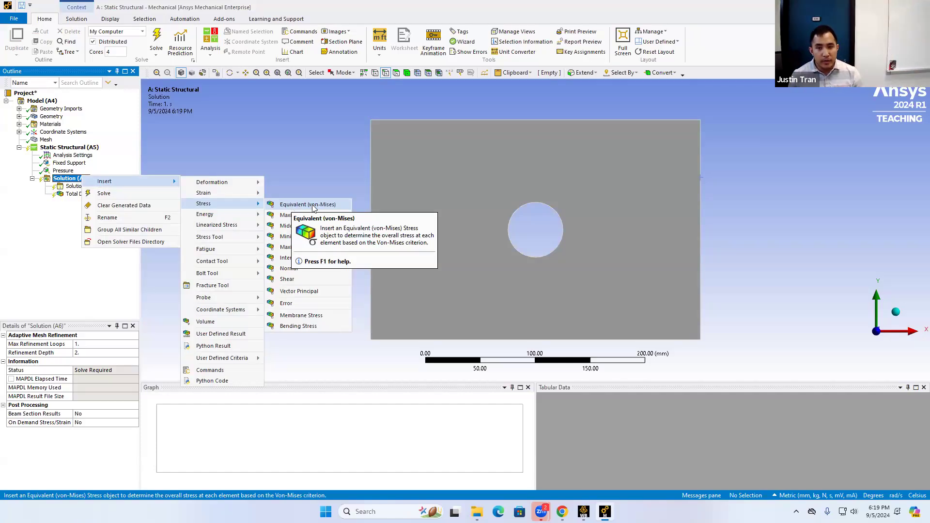
pyautogui.click(314, 208)
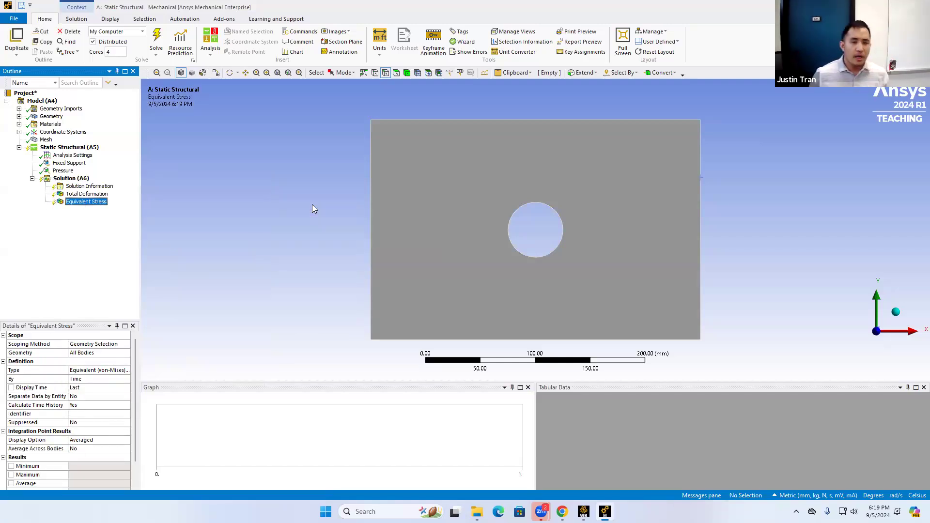
pyautogui.rightClick(67, 180)
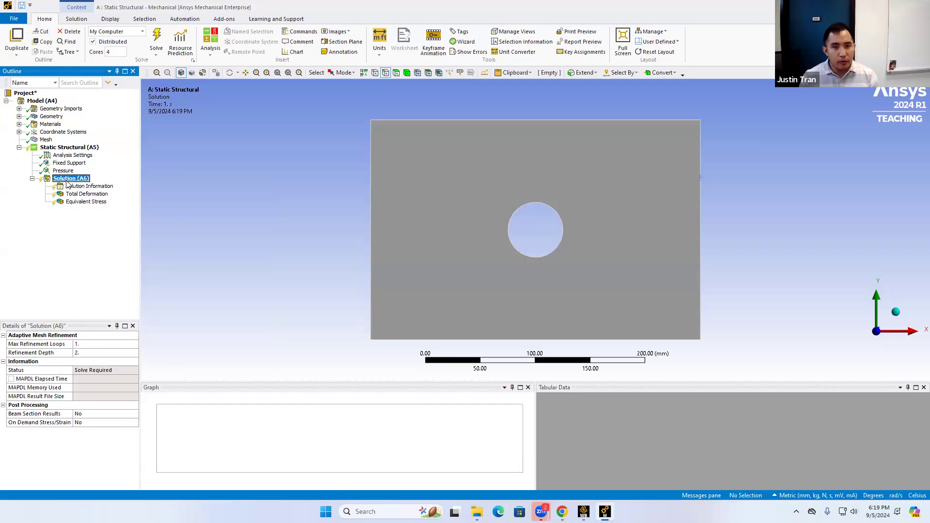
pyautogui.moveTo(119, 188)
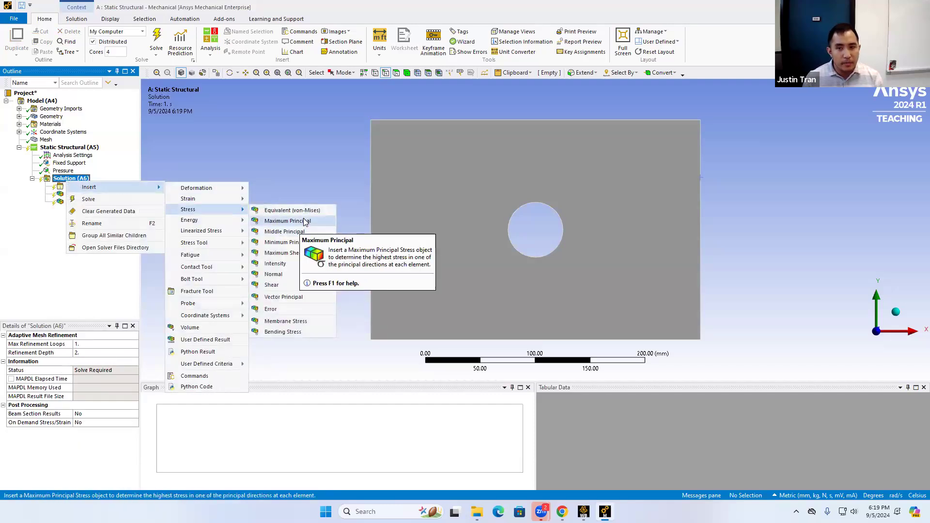
pyautogui.click(292, 138)
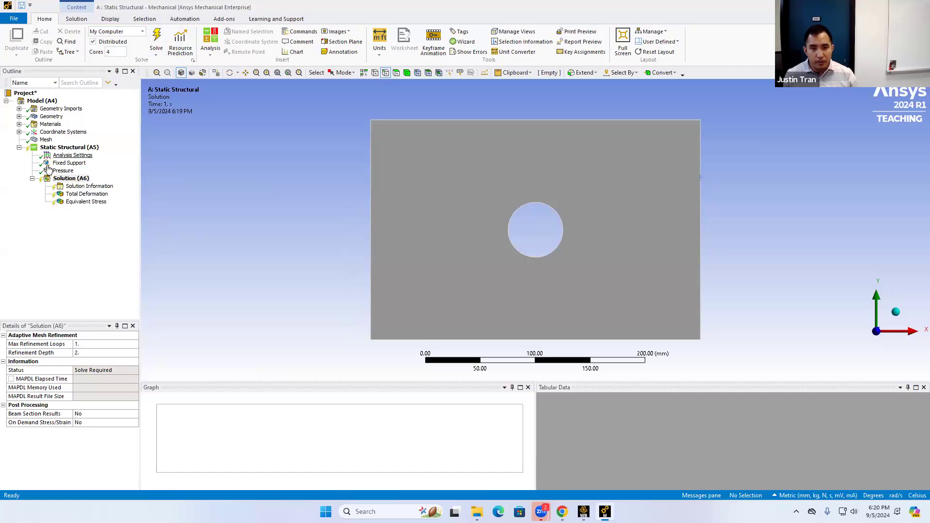
# Solve the static structural analysis and display the Total Deformation contour plot.
pyautogui.click(156, 42)
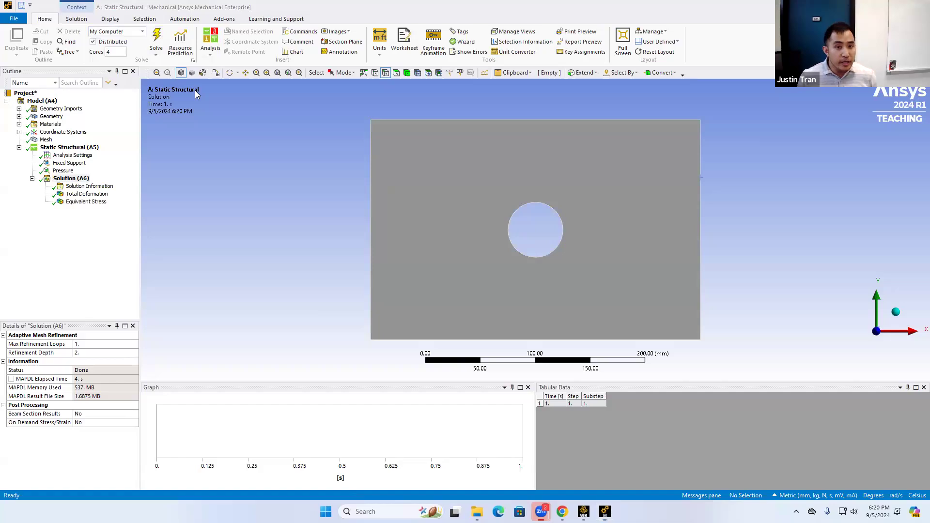
pyautogui.moveTo(60, 187)
pyautogui.mouseDown()
pyautogui.moveTo(67, 206)
pyautogui.moveTo(55, 189)
pyautogui.mouseUp()
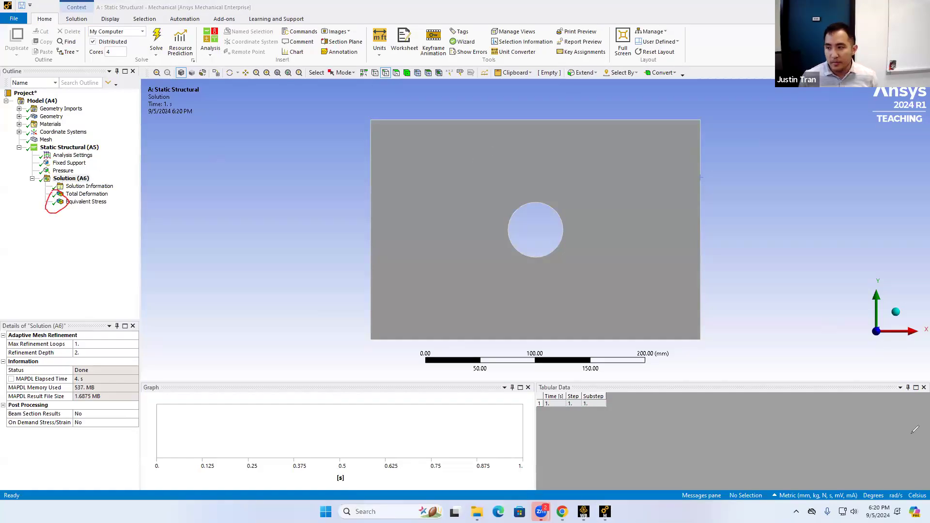
pyautogui.click(95, 195)
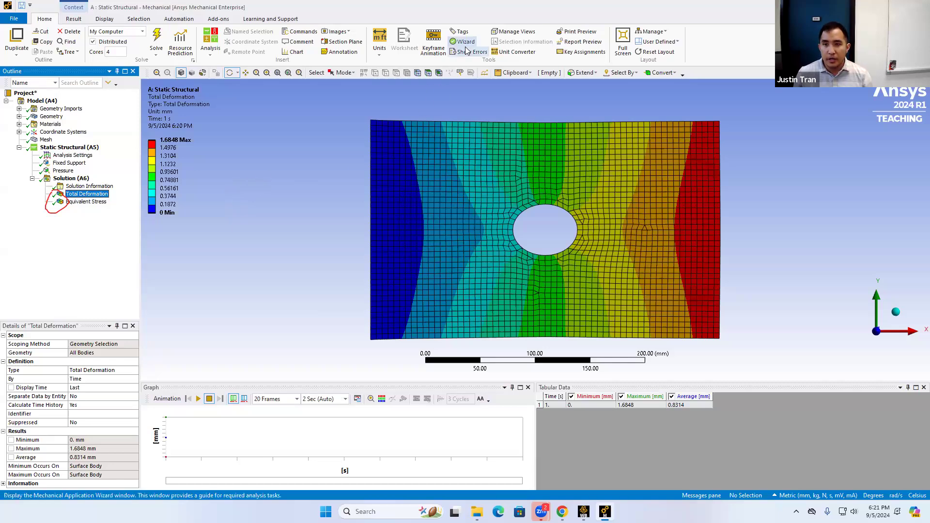
pyautogui.moveTo(366, 106)
pyautogui.mouseDown()
pyautogui.moveTo(363, 359)
pyautogui.moveTo(402, 318)
pyautogui.moveTo(393, 135)
pyautogui.mouseUp()
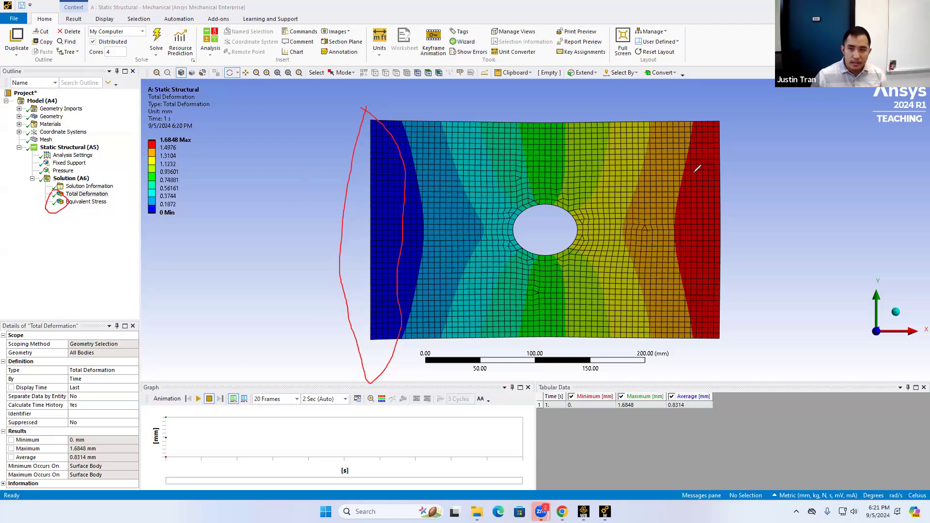
pyautogui.moveTo(163, 142); pyautogui.dragTo(189, 140)
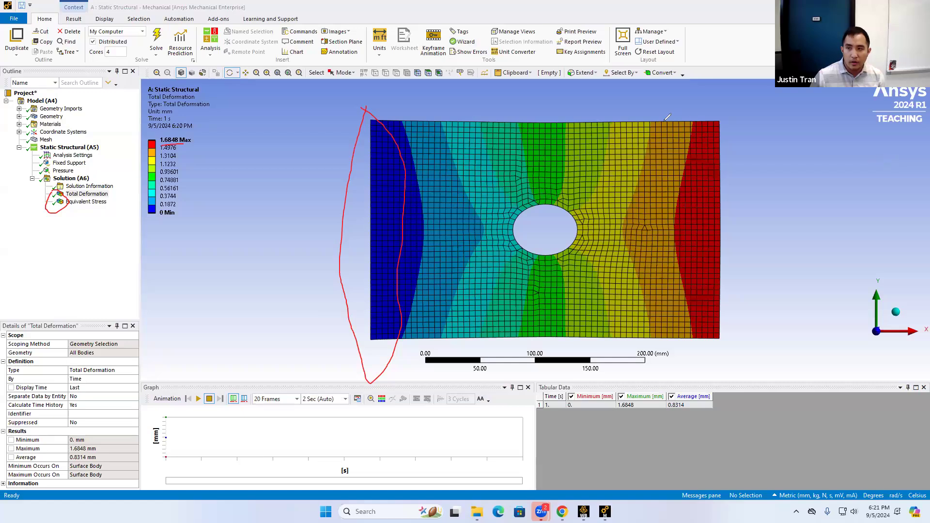
pyautogui.moveTo(706, 114)
pyautogui.mouseDown()
pyautogui.moveTo(660, 298)
pyautogui.moveTo(760, 281)
pyautogui.mouseUp()
pyautogui.moveTo(764, 236)
pyautogui.mouseDown()
pyautogui.moveTo(752, 154)
pyautogui.moveTo(729, 92)
pyautogui.moveTo(708, 119)
pyautogui.mouseUp()
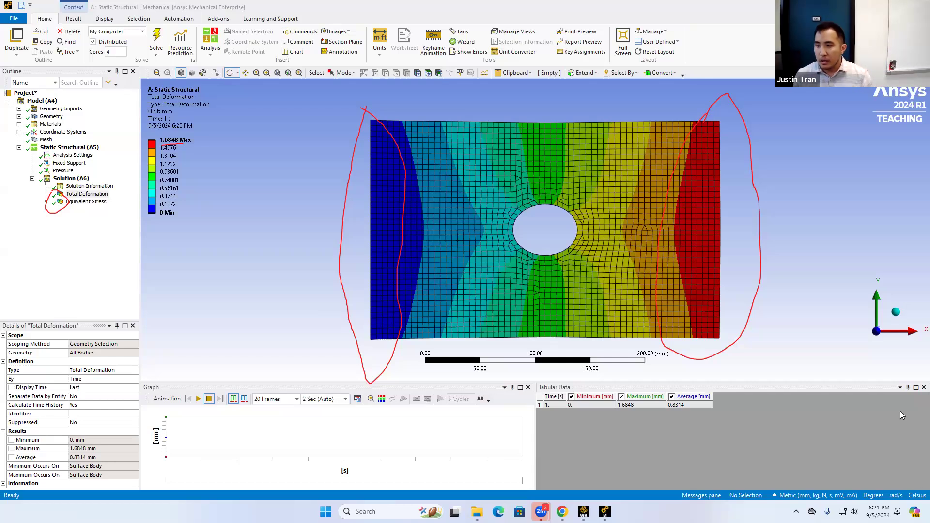
# Display the Equivalent Stress contour plot and compare it with the Total Deformation result.
pyautogui.press('Escape')
pyautogui.press('Down')
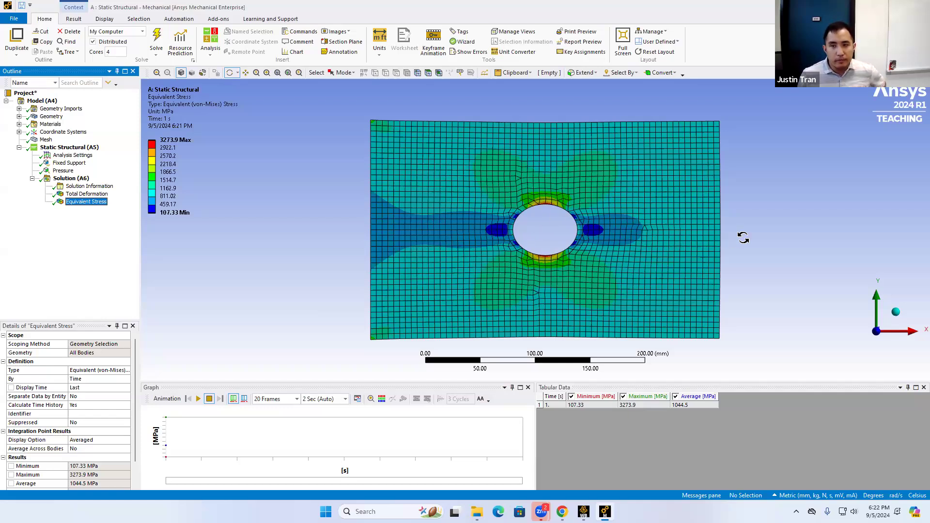
pyautogui.click(103, 194)
pyautogui.click(102, 203)
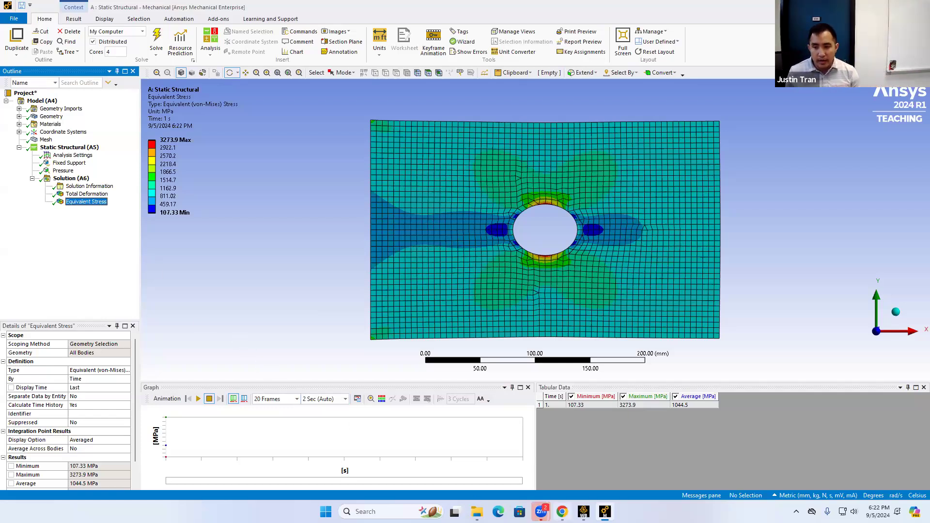
# Switch to the activity PDF in Chrome and find the Problem 1 and Problem 2 questions on page 18.
pyautogui.click(562, 512)
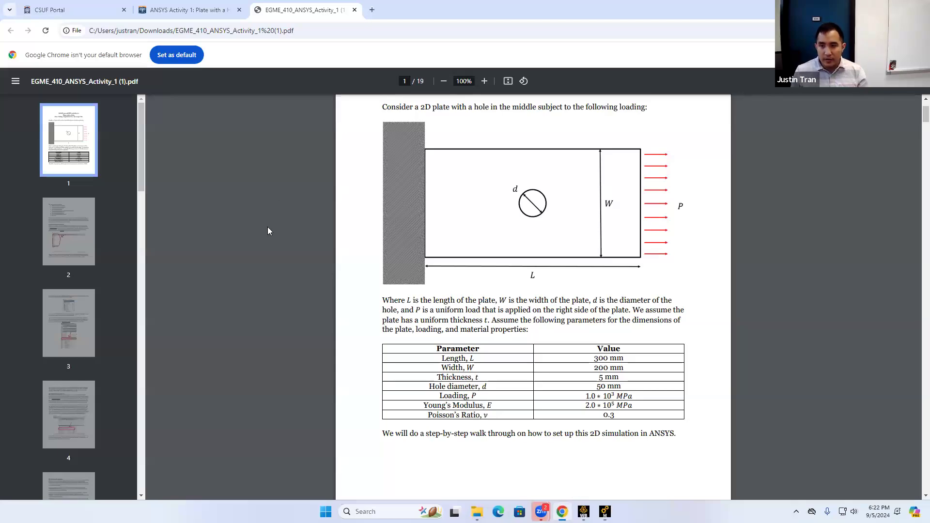
pyautogui.scroll(2, 267, 230)
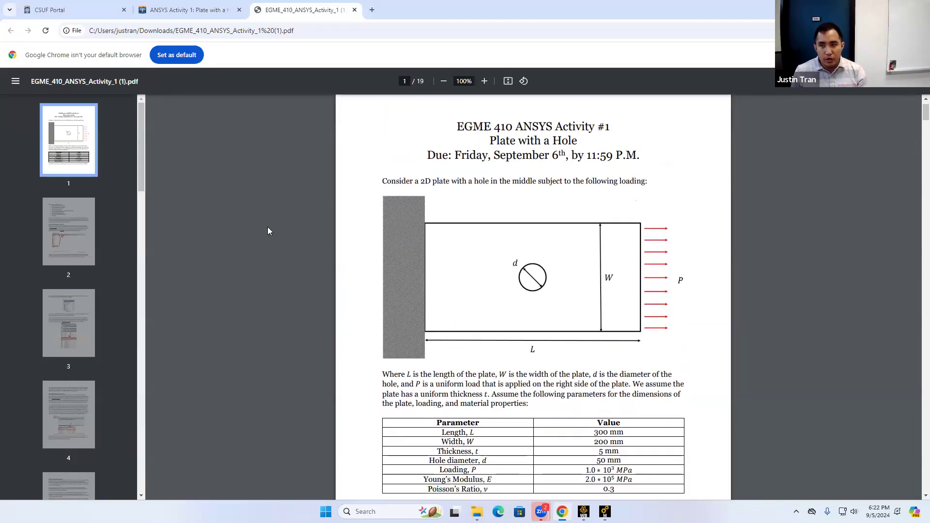
pyautogui.scroll(-10, 267, 231)
pyautogui.scroll(-20, 268, 228)
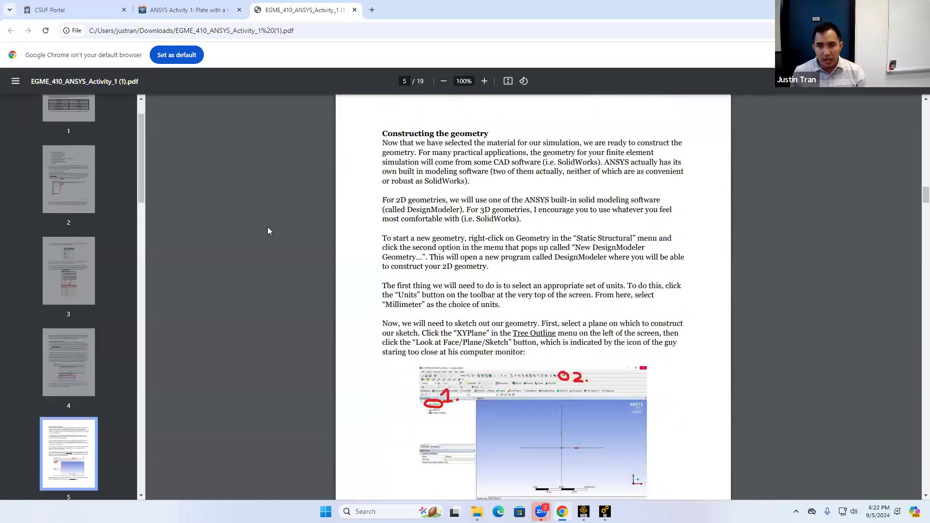
pyautogui.scroll(-20, 267, 231)
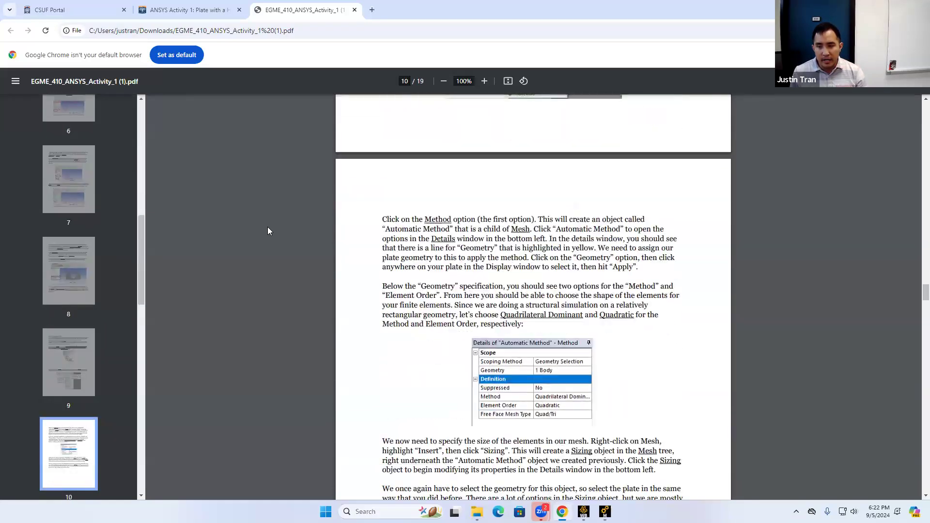
pyautogui.scroll(-20, 267, 231)
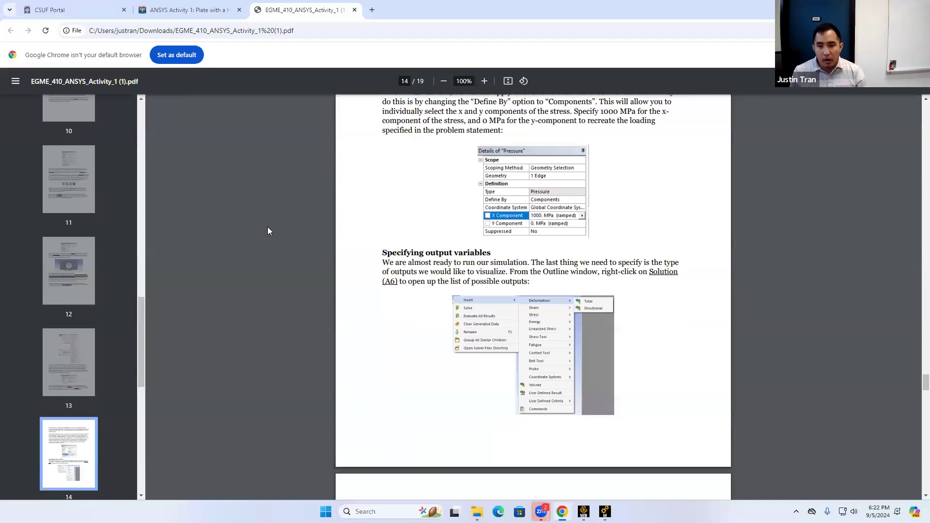
pyautogui.scroll(-20, 268, 231)
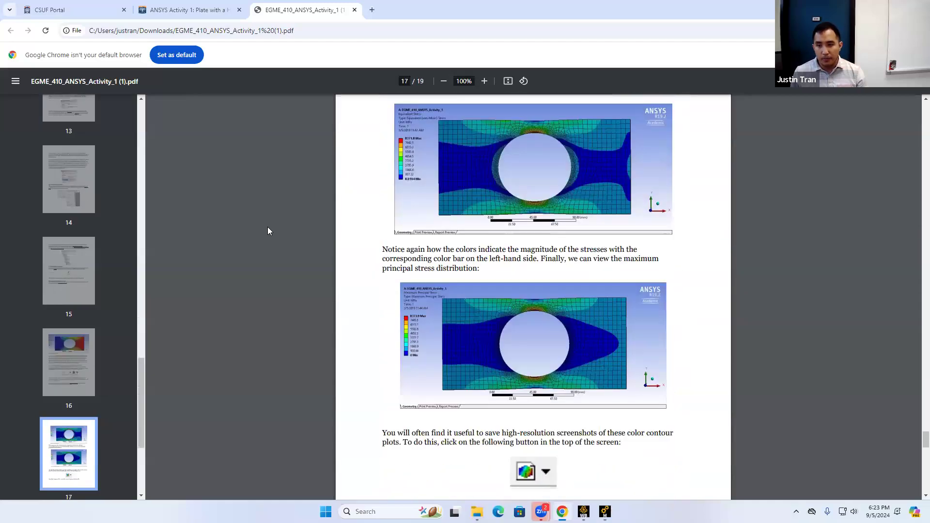
pyautogui.scroll(-3, 268, 231)
pyautogui.scroll(4, 267, 231)
pyautogui.scroll(-2, 268, 231)
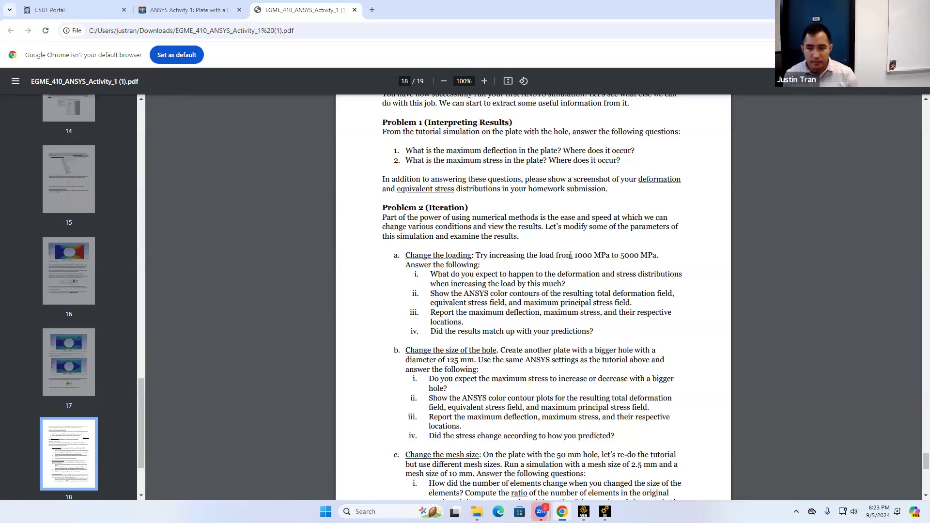
# Examine the loading, hole size, mesh size and triangular element tasks of Problem 2 on pages 18 and 19.
pyautogui.scroll(-4, 591, 259)
pyautogui.scroll(-8, 590, 261)
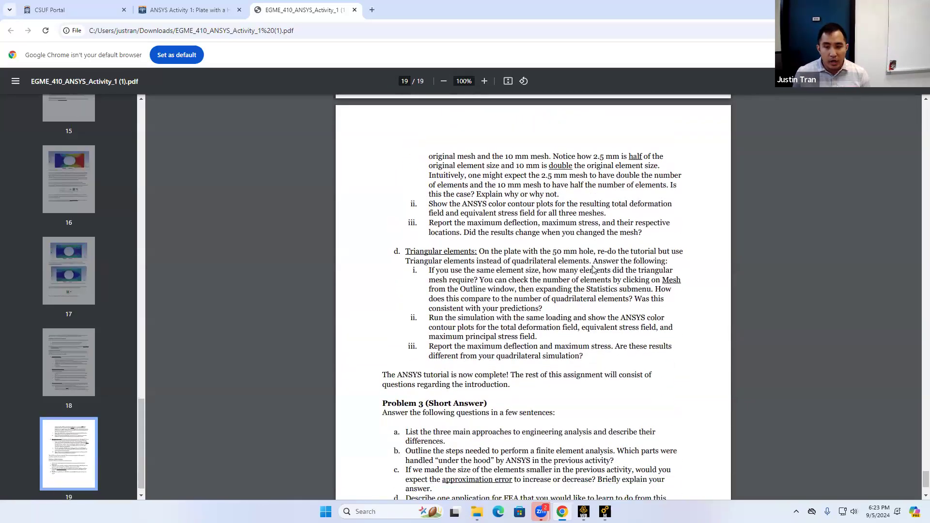
pyautogui.scroll(18, 568, 285)
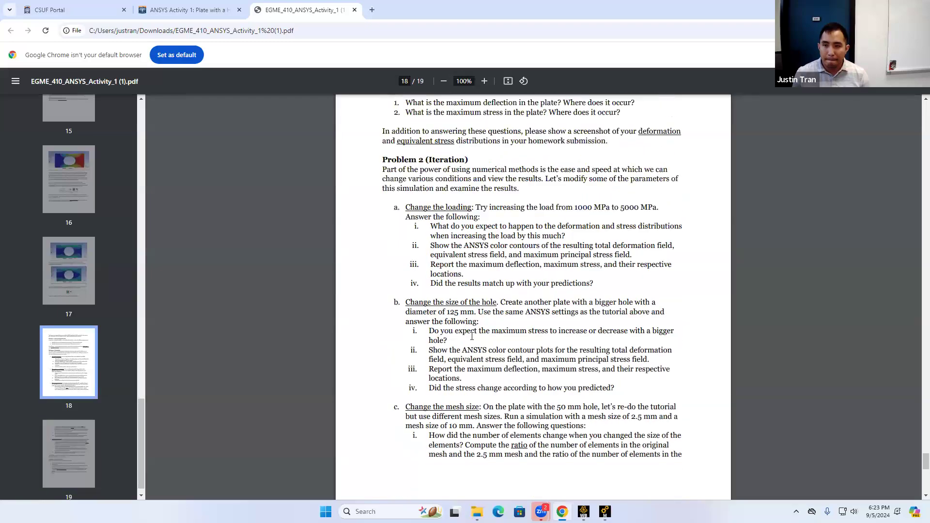
pyautogui.scroll(-7, 472, 336)
pyautogui.scroll(2, 472, 336)
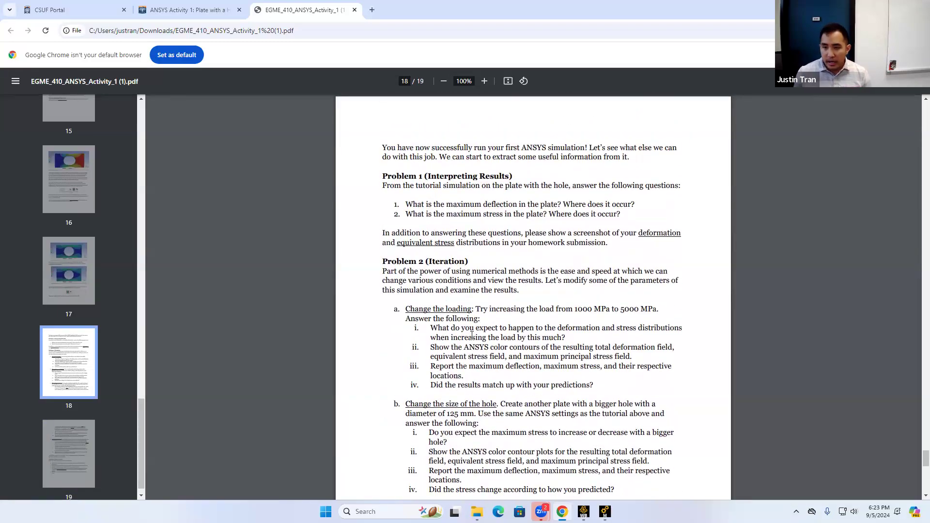
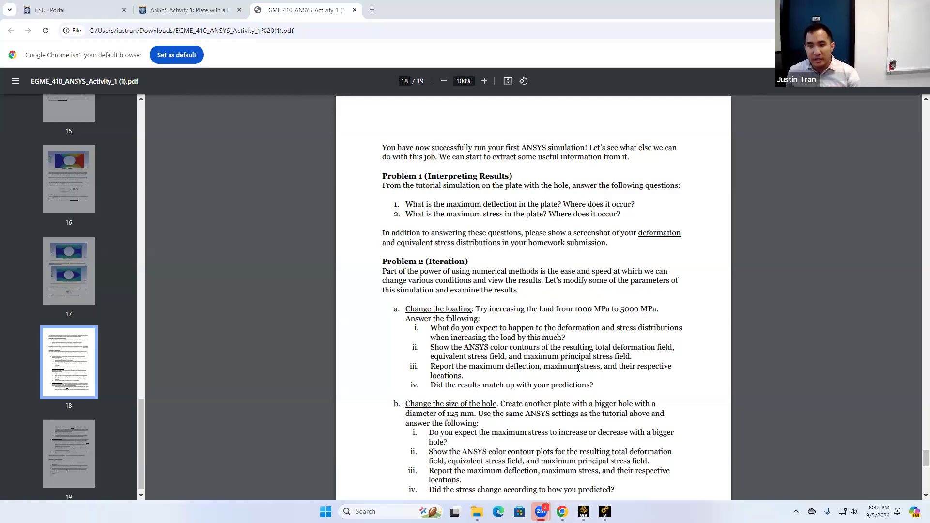
# Review the instructions on pages 15 to 17 for inserting results, solving, viewing contour plots and saving images to file.
pyautogui.scroll(17, 579, 368)
pyautogui.scroll(15, 579, 368)
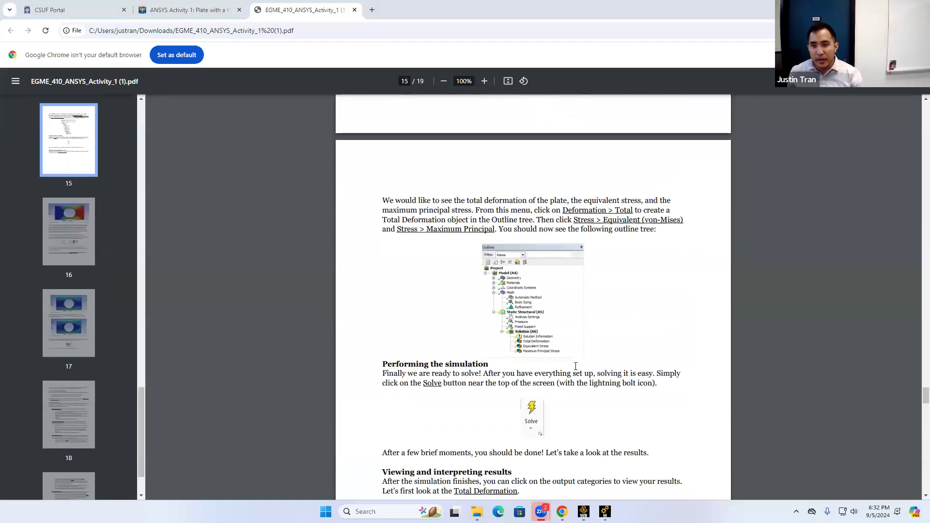
pyautogui.scroll(18, 575, 366)
pyautogui.scroll(-15, 575, 366)
pyautogui.scroll(-20, 576, 367)
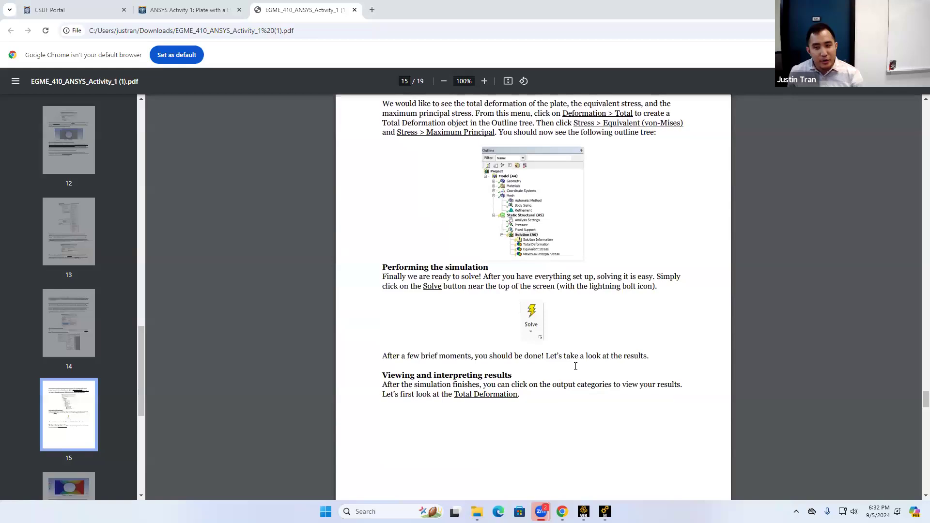
pyautogui.scroll(-6, 575, 367)
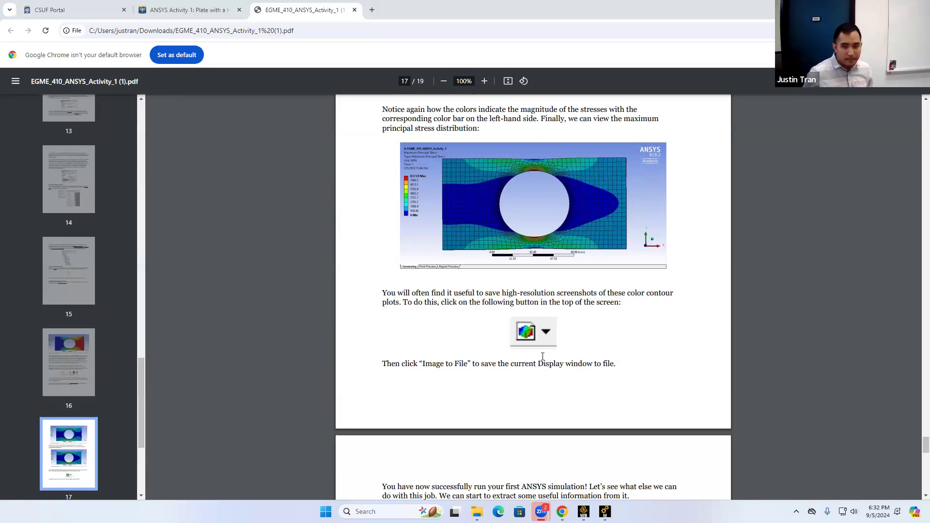
pyautogui.scroll(-10, 579, 351)
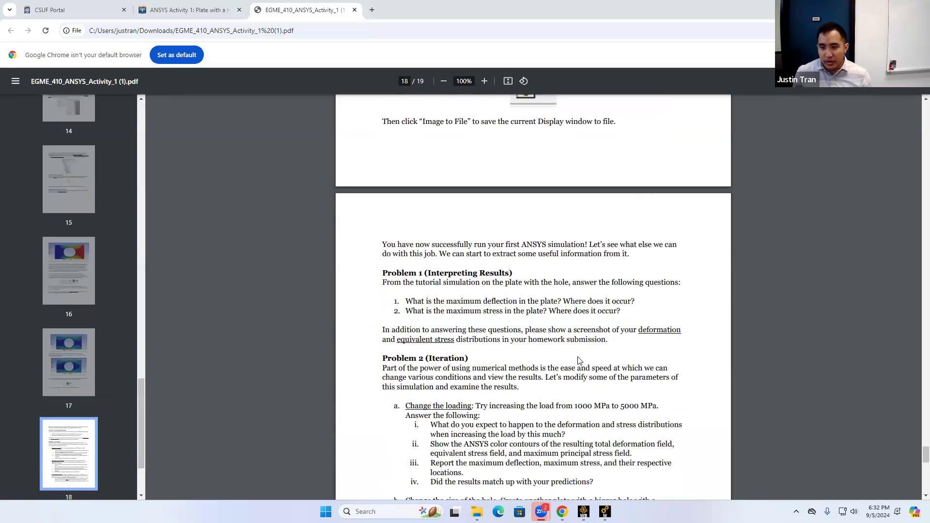
# Highlight the Problem 2a sub-questions on page 18 for reading, and examine the Problem 3 short-answer questions on page 19.
pyautogui.scroll(3, 615, 453)
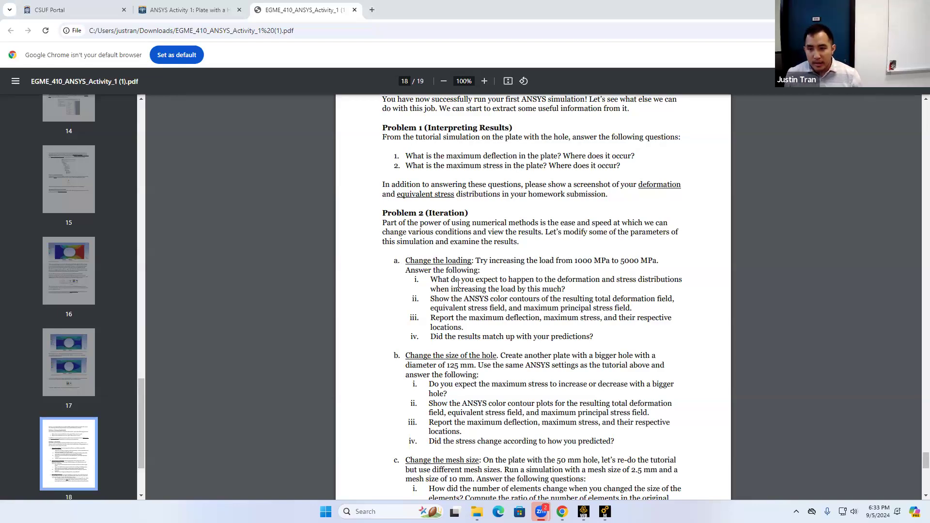
pyautogui.moveTo(430, 280); pyautogui.dragTo(606, 344)
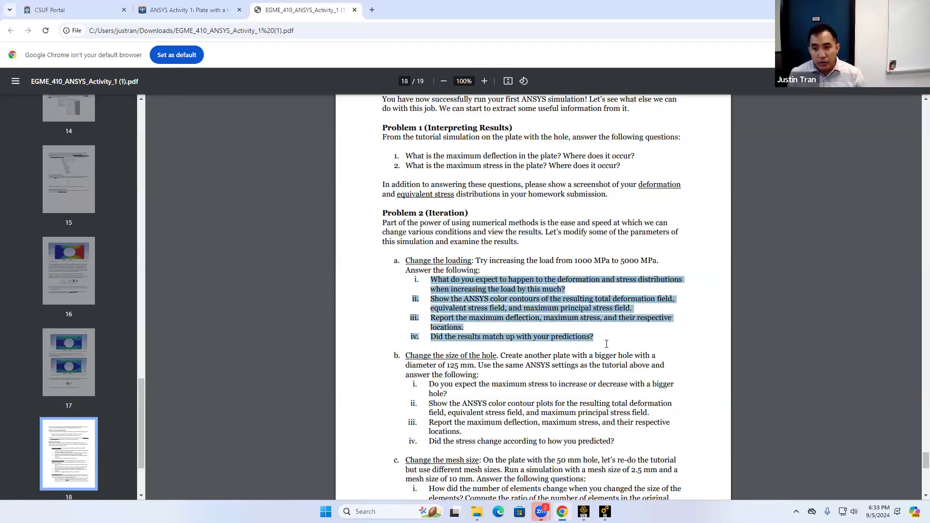
pyautogui.click(605, 343)
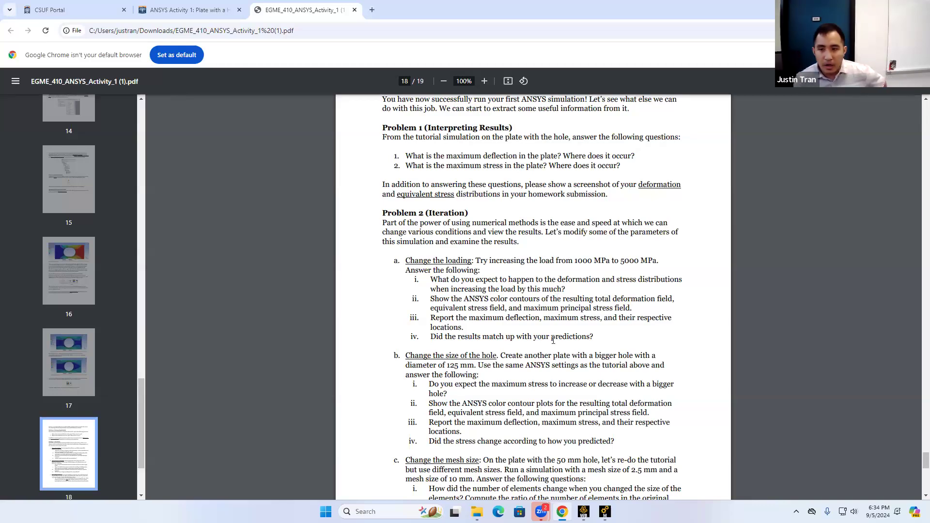
pyautogui.scroll(-10, 479, 392)
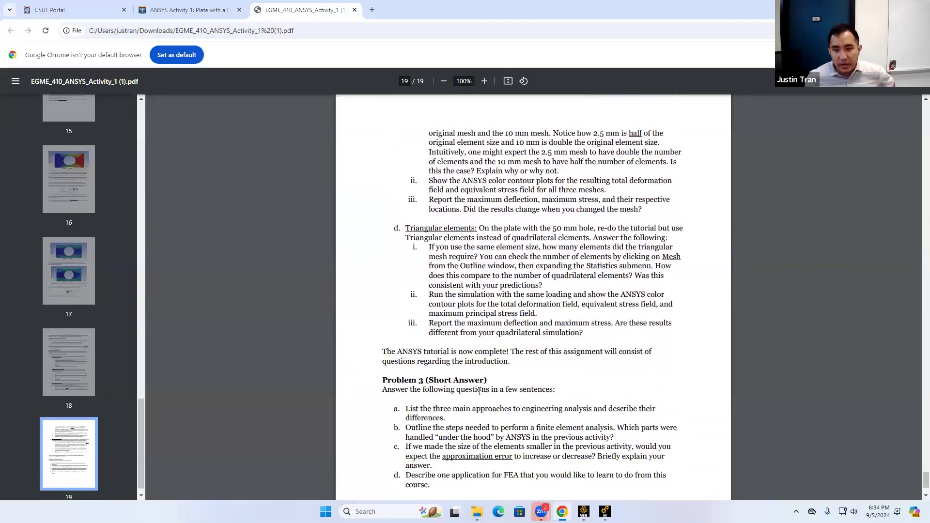
pyautogui.scroll(-2, 480, 392)
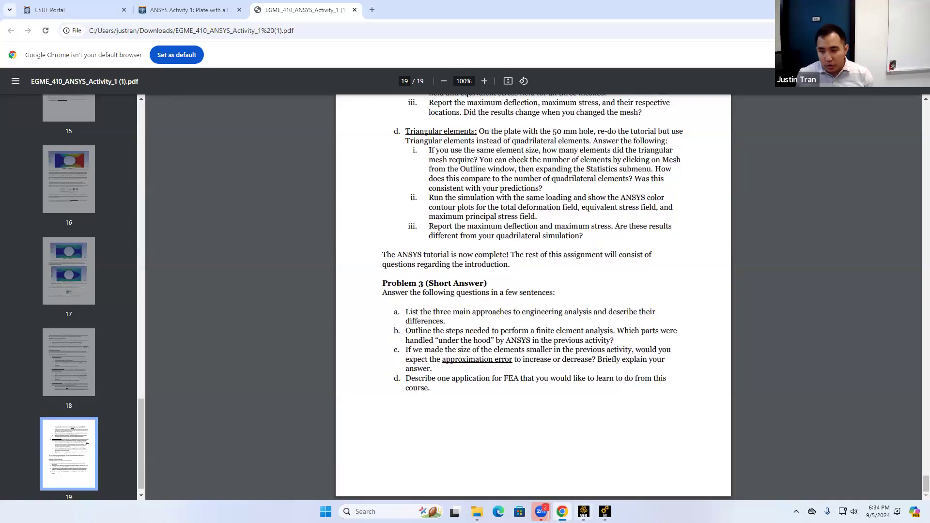
# Switch to the Ansys Workbench window containing the Static Structural project schematic.
pyautogui.click(584, 512)
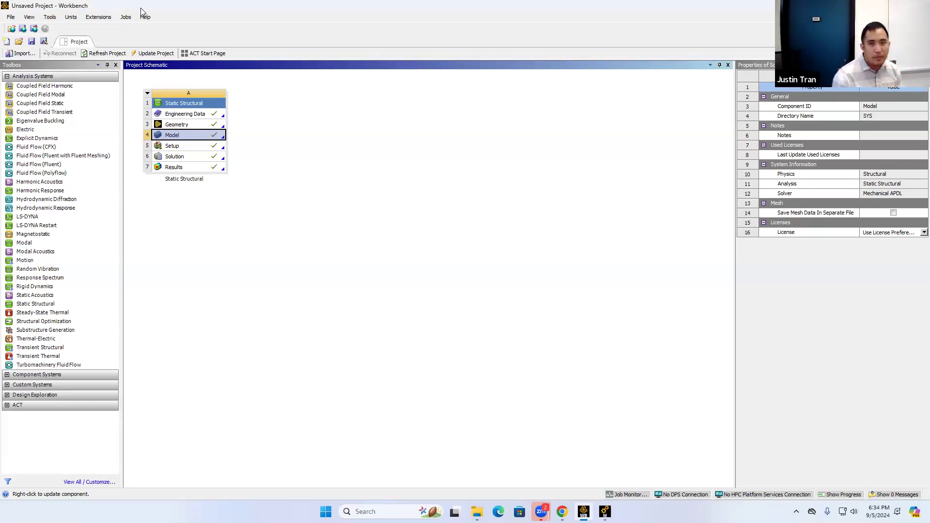
pyautogui.click(9, 17)
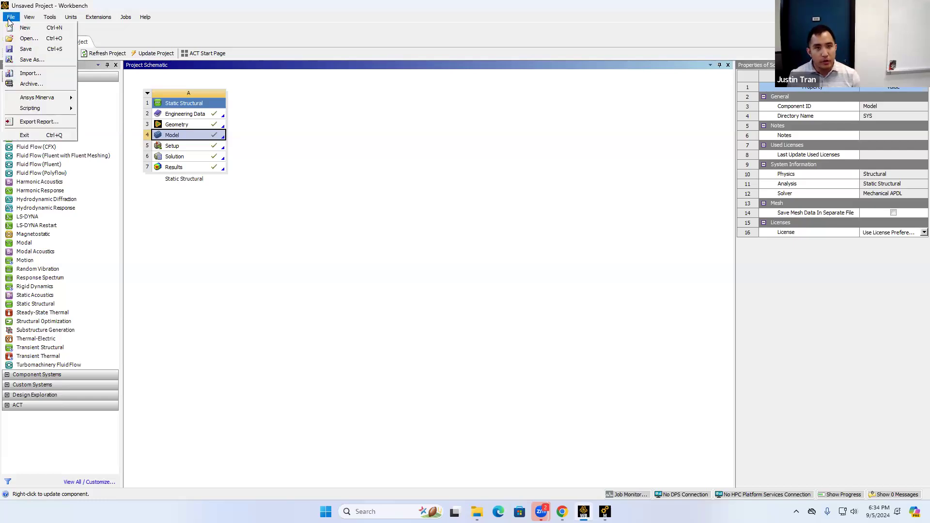
pyautogui.click(33, 51)
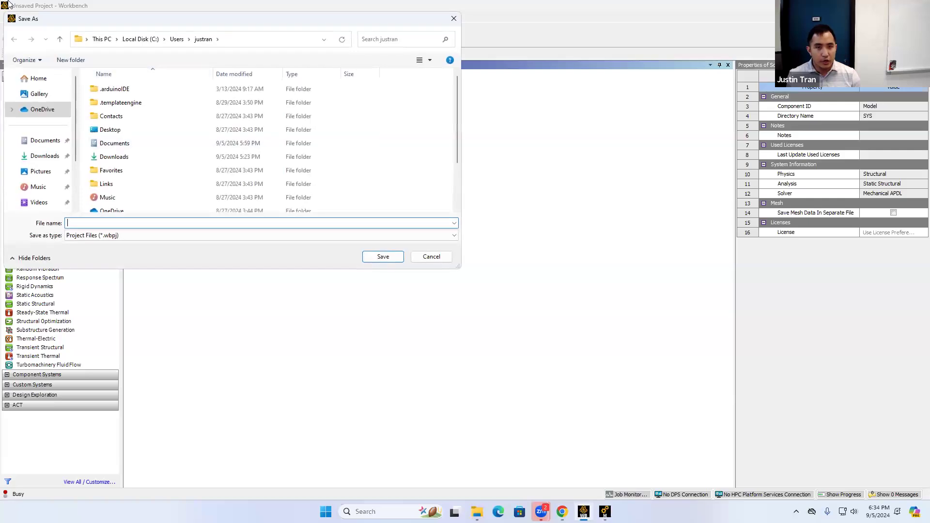
pyautogui.click(431, 257)
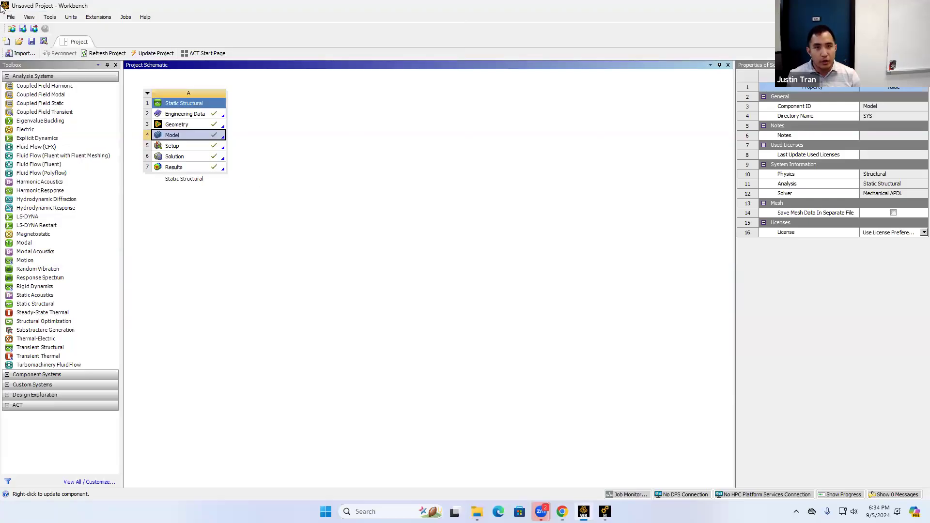
# Save the Workbench project in the Desktop folder as ansys_activity_1_jst.
pyautogui.click(10, 17)
pyautogui.click(24, 47)
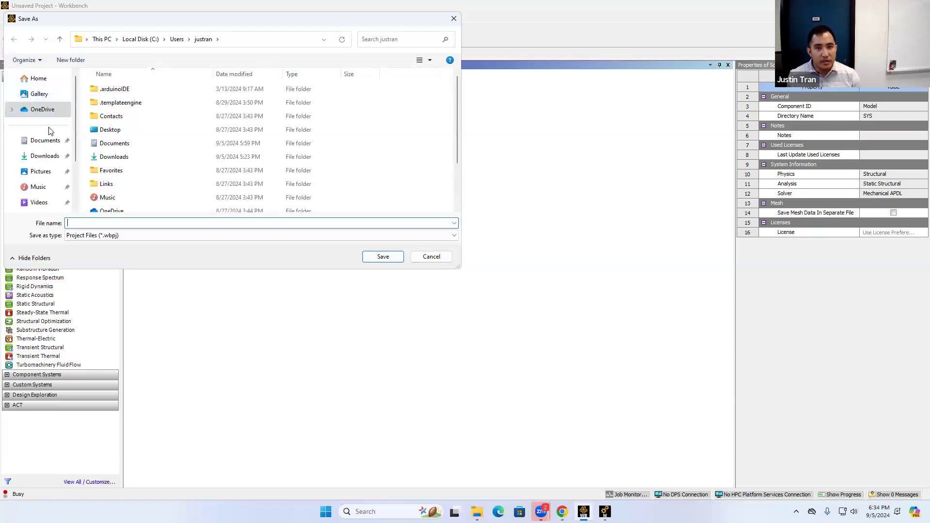
pyautogui.doubleClick(125, 130)
pyautogui.click(104, 222)
pyautogui.write('ansys+')
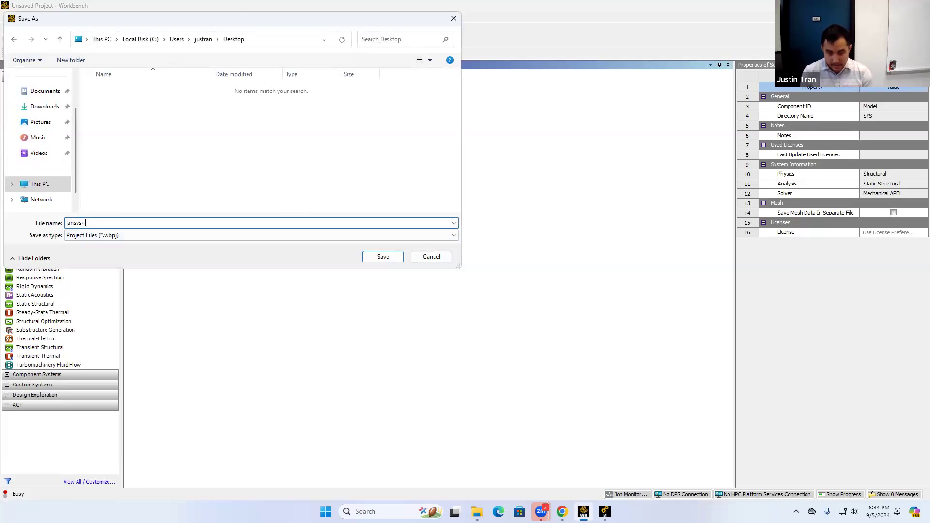
pyautogui.press('BackSpace')
pyautogui.press('BackSpace')
pyautogui.press('BackSpace')
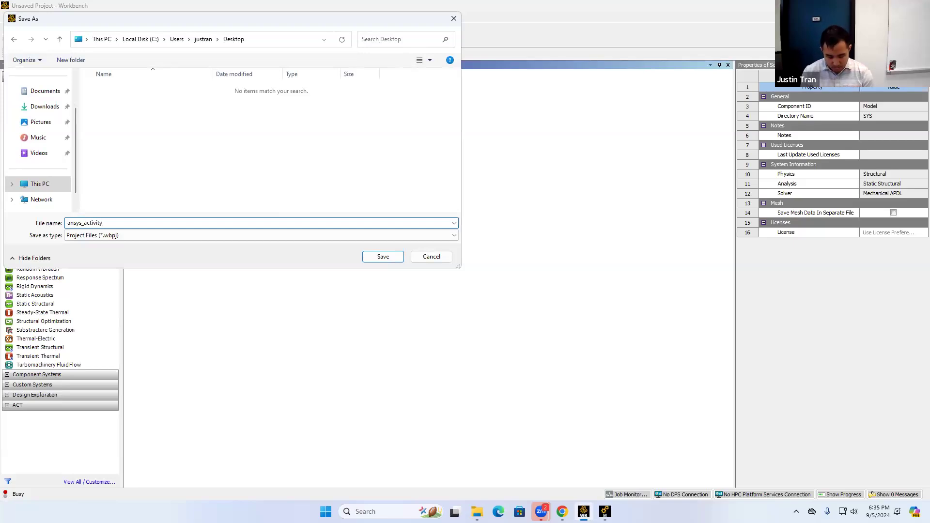
pyautogui.write('jst')
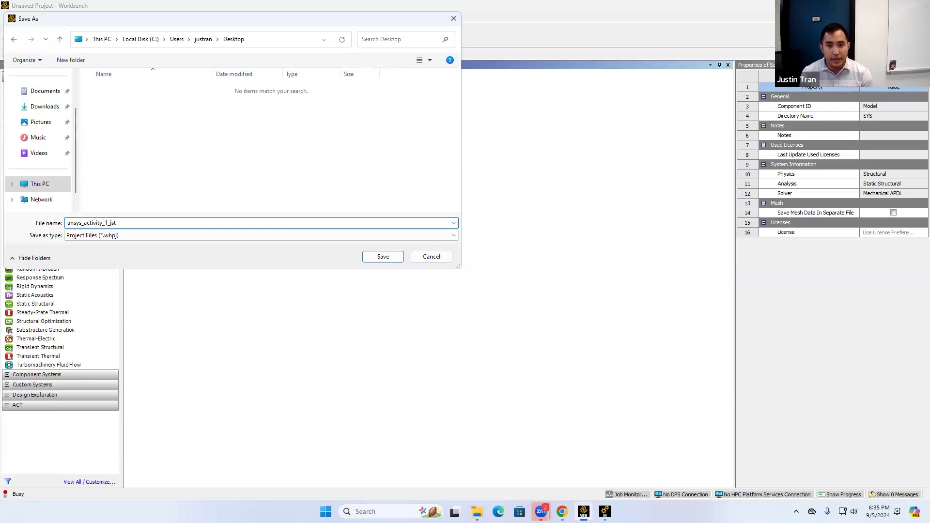
pyautogui.click(394, 258)
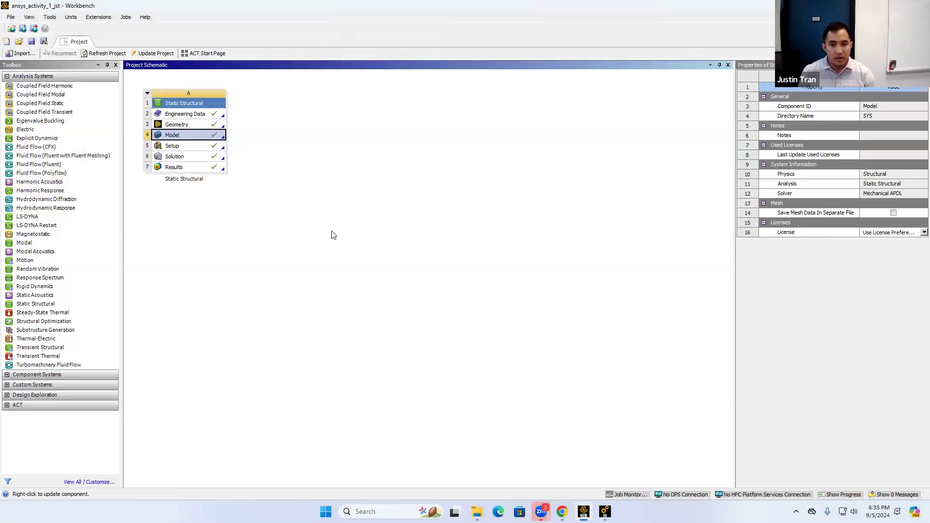
# Locate the saved project files on the Windows desktop and move the ansys_activity_1_jst.wbpj file away from the other icons.
pyautogui.click(477, 512)
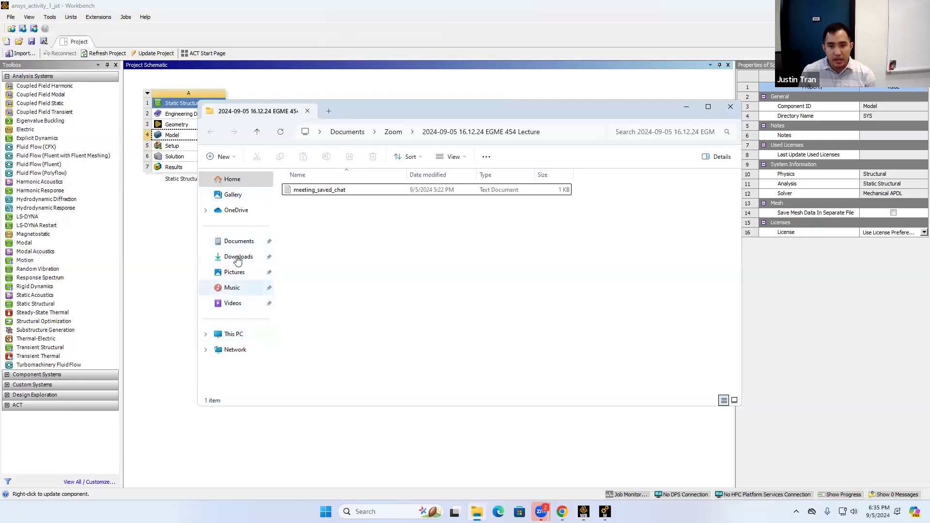
pyautogui.click(232, 180)
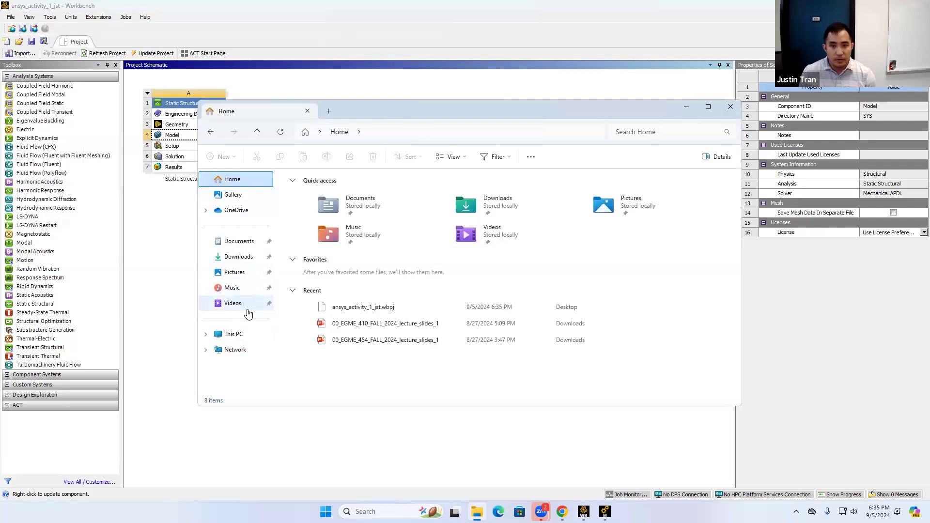
pyautogui.click(237, 335)
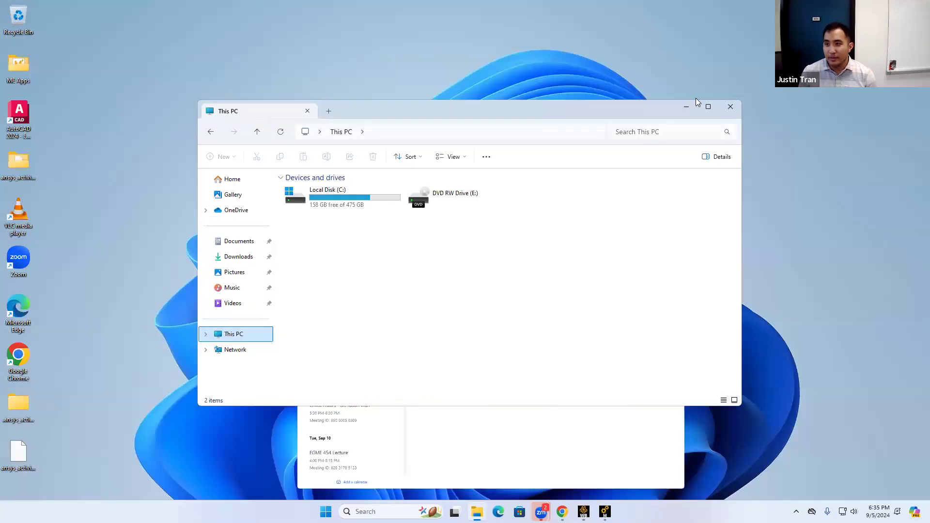
pyautogui.press('super+d')
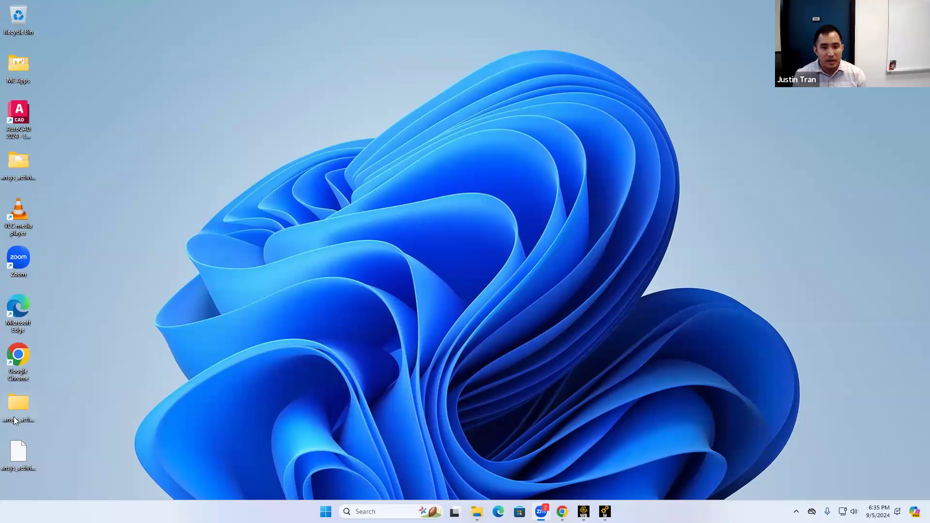
pyautogui.moveTo(26, 450); pyautogui.dragTo(208, 230)
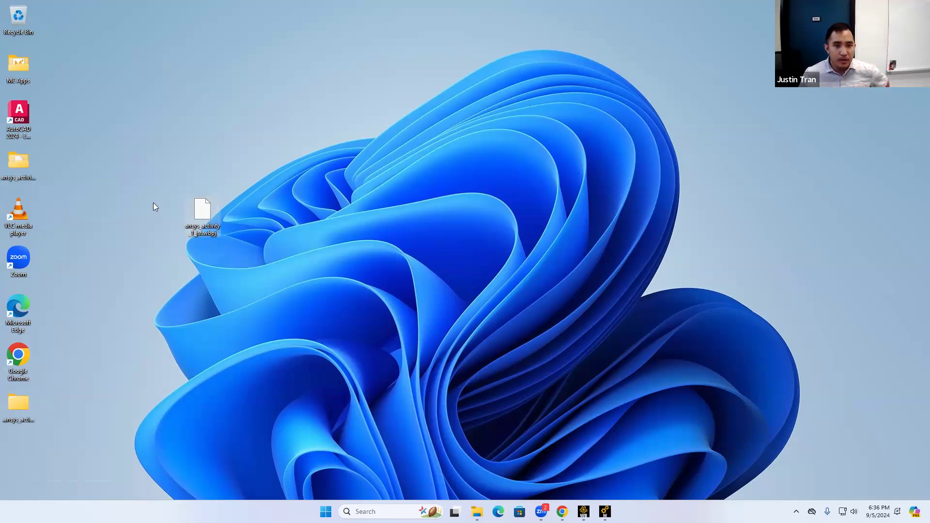
# Inspect the contents of the .ansys_activity_1_jst_files.backup and ansys_activity_1_jst_files folders on the desktop, and return to Workbench.
pyautogui.doubleClick(23, 404)
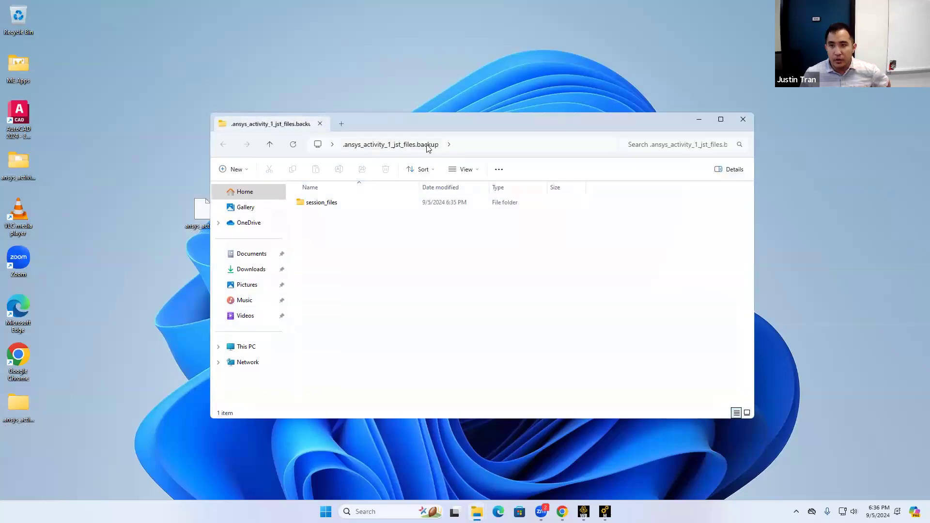
pyautogui.click(743, 120)
pyautogui.doubleClick(27, 404)
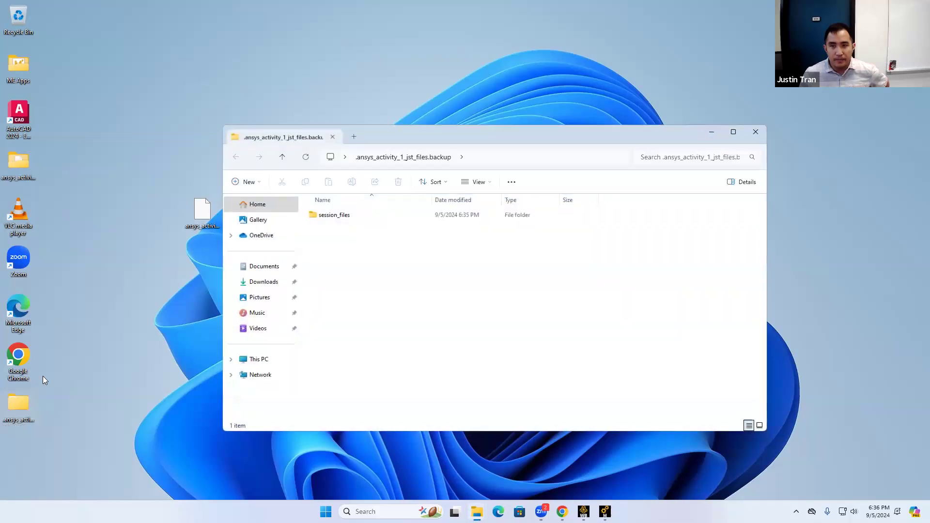
pyautogui.doubleClick(24, 165)
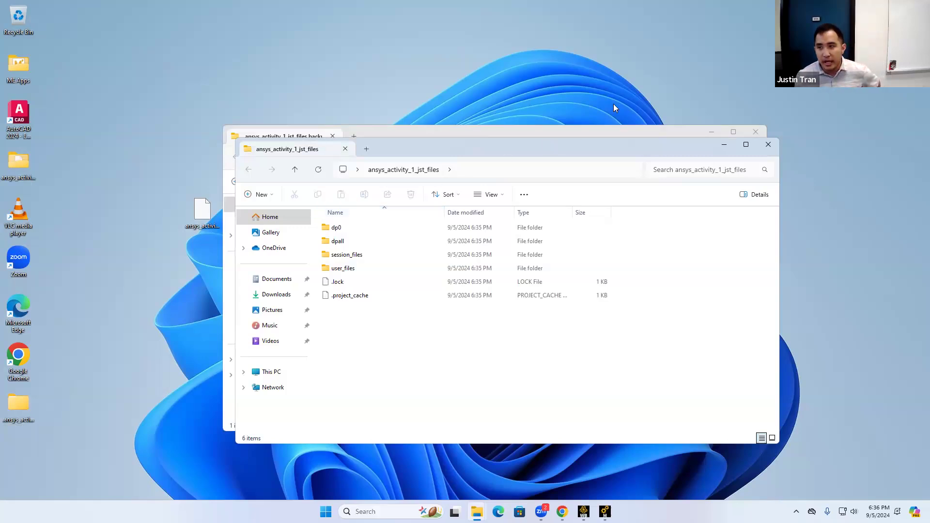
pyautogui.click(763, 130)
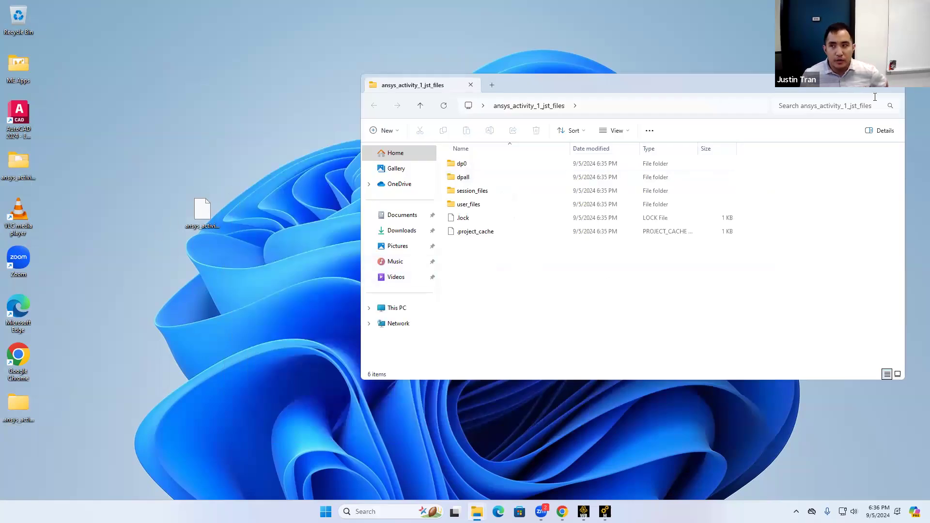
pyautogui.click(891, 87)
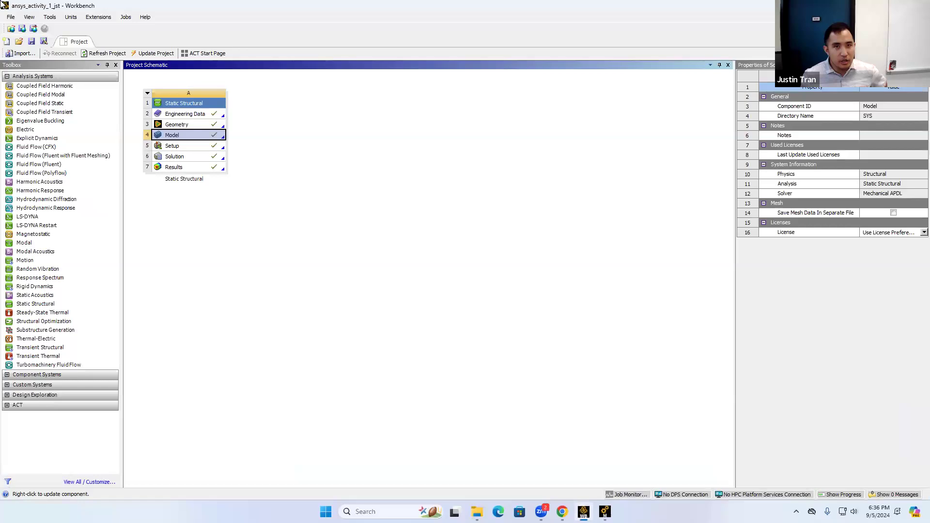
# Archive the project in the Desktop folder as ansys_activity_1_jst in .wbpz format, including result/solution and retained design point files.
pyautogui.click(11, 18)
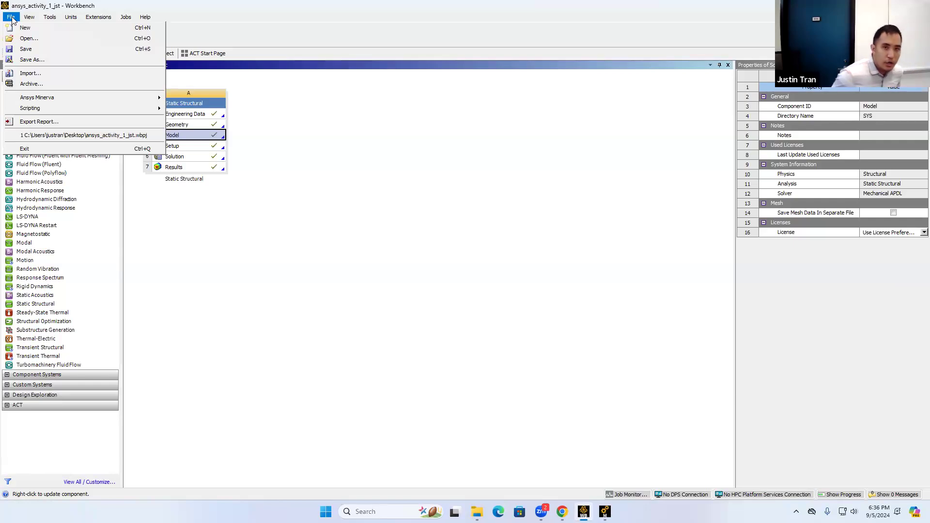
pyautogui.click(32, 84)
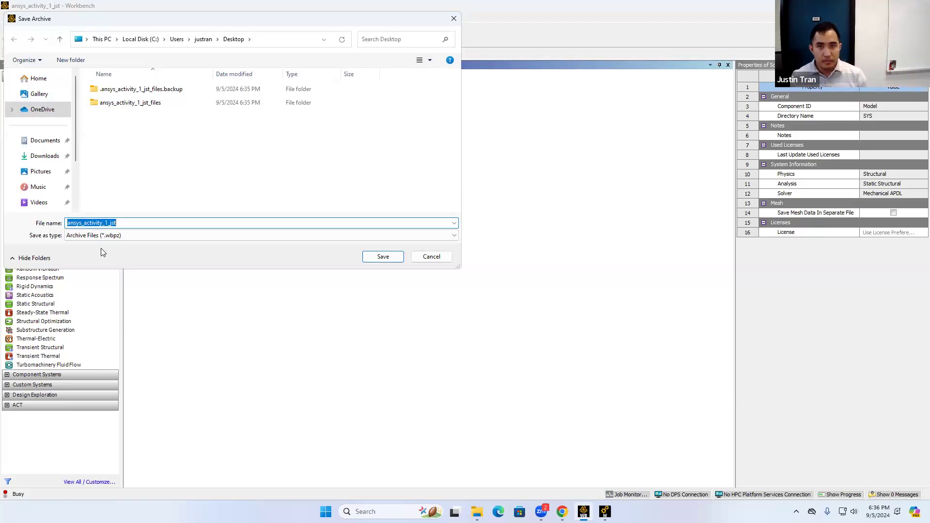
pyautogui.click(385, 257)
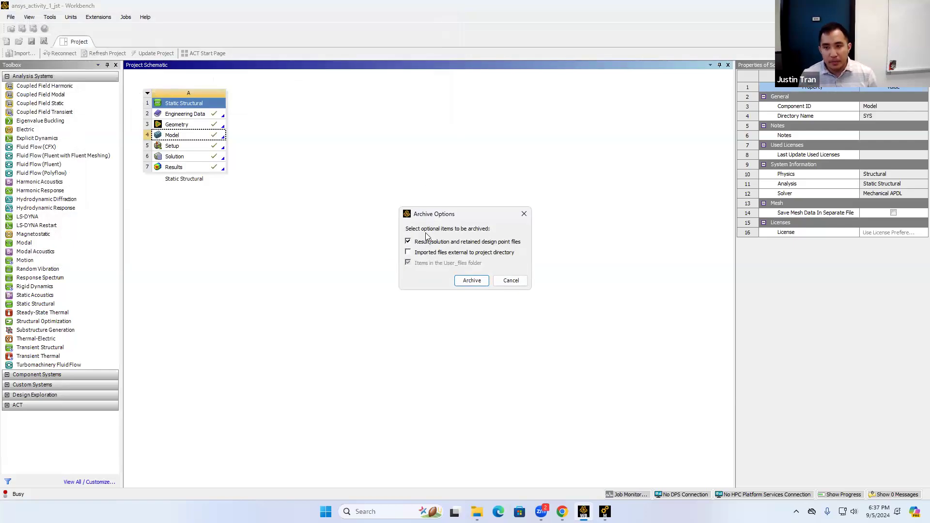
pyautogui.click(472, 279)
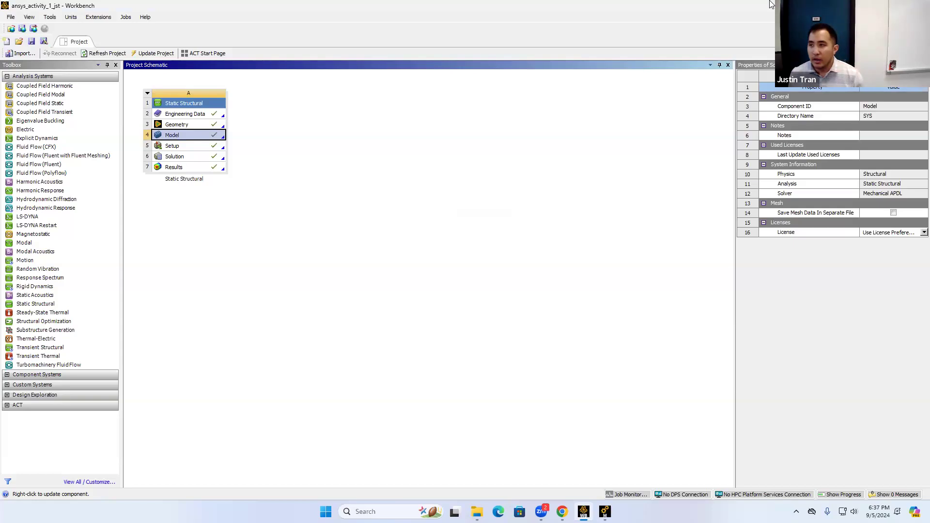
# On the Windows desktop, move ansys_activity_1_jst.wbpz away from the other icons and put ansys_activity_1_jst.wbpj back in the icon column.
pyautogui.click(874, 5)
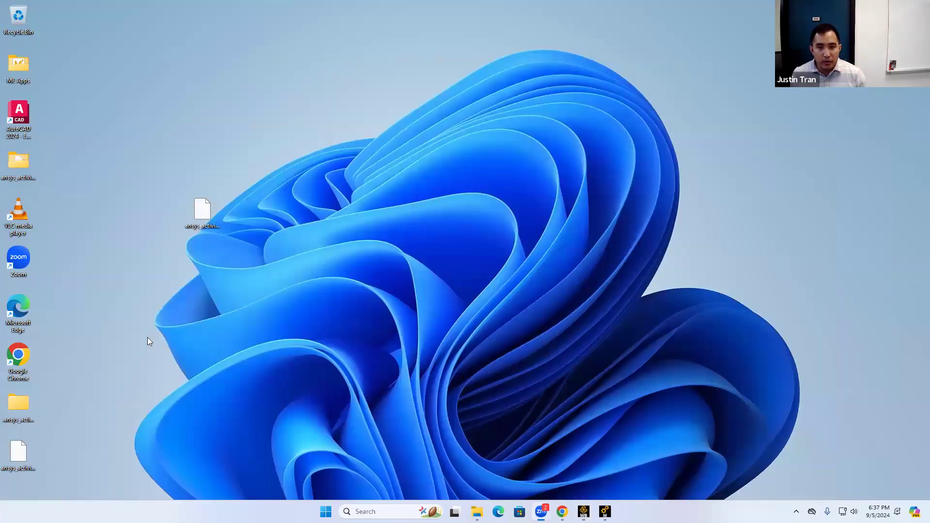
pyautogui.moveTo(28, 460); pyautogui.dragTo(295, 110)
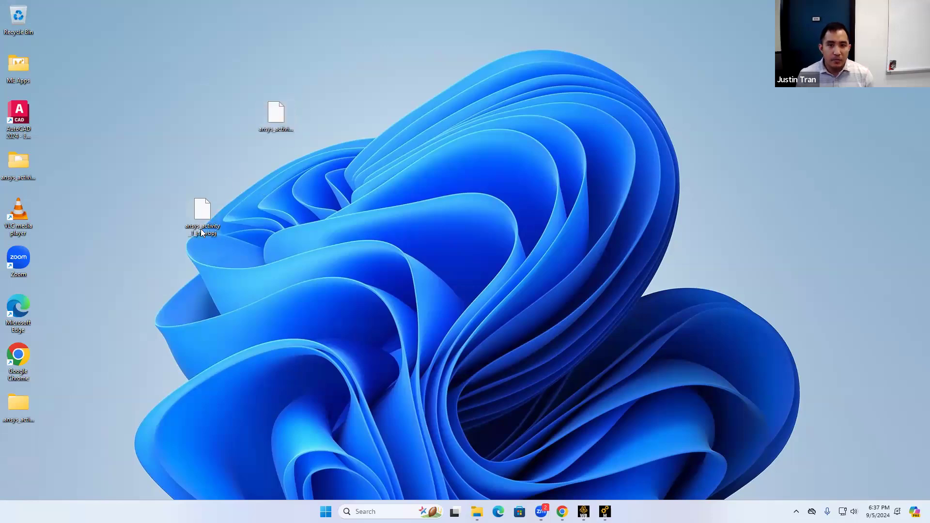
pyautogui.moveTo(202, 219); pyautogui.dragTo(16, 447)
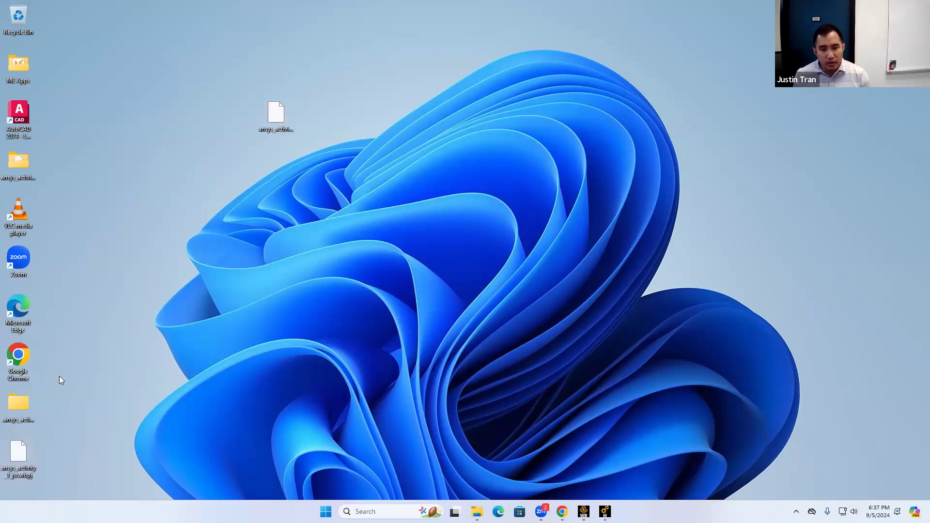
pyautogui.click(280, 116)
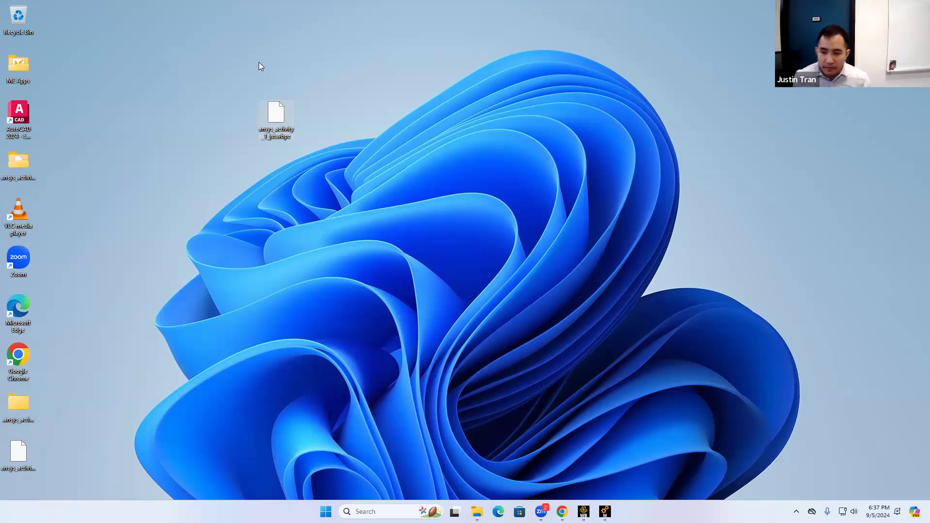
pyautogui.click(20, 454)
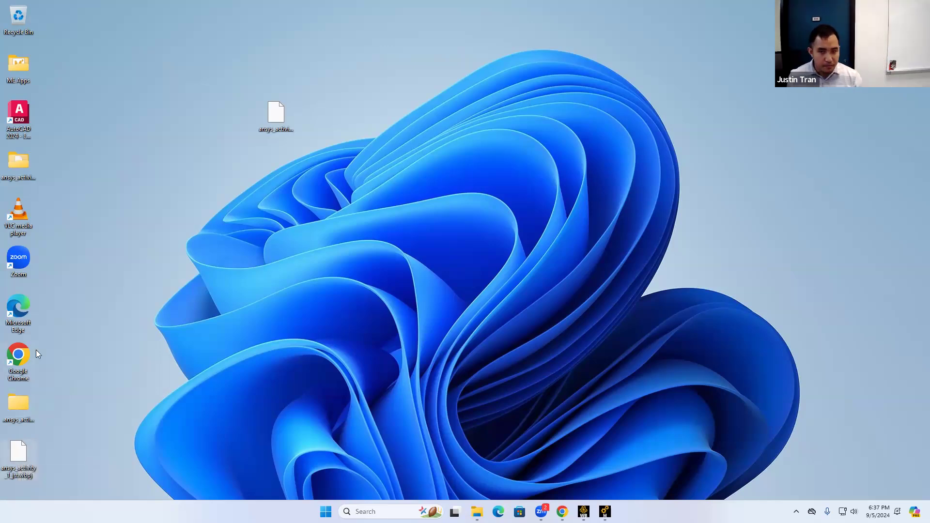
pyautogui.click(279, 107)
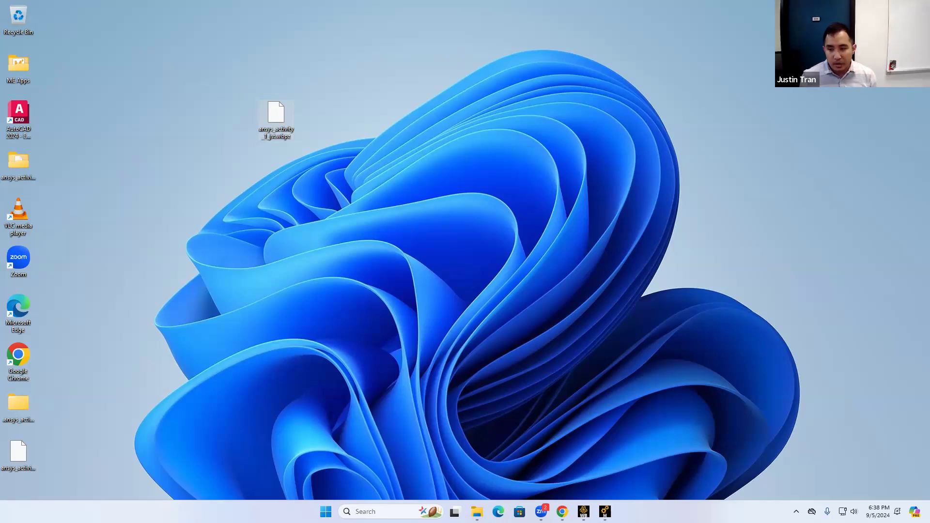
# Revisit the Workbench project schematic and switch to the Mechanical window with the plate's Equivalent Stress result.
pyautogui.click(583, 512)
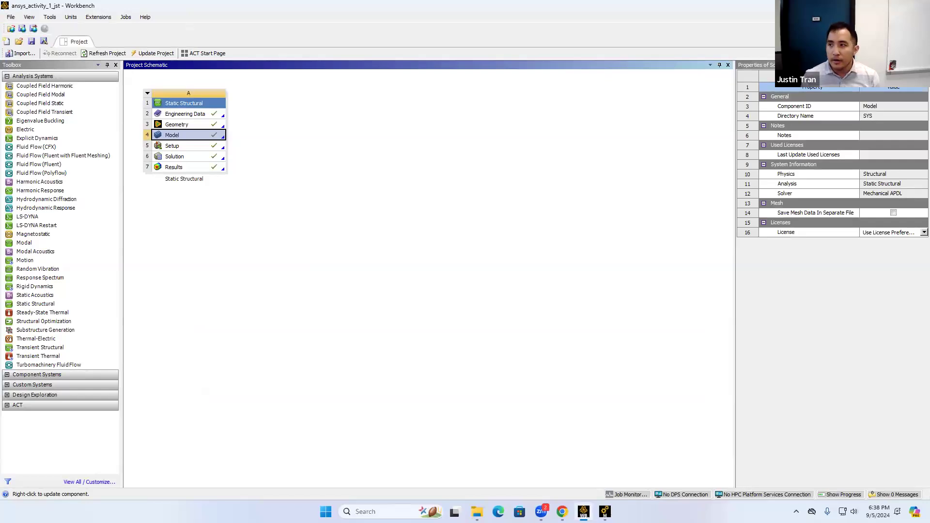
pyautogui.press('super+d')
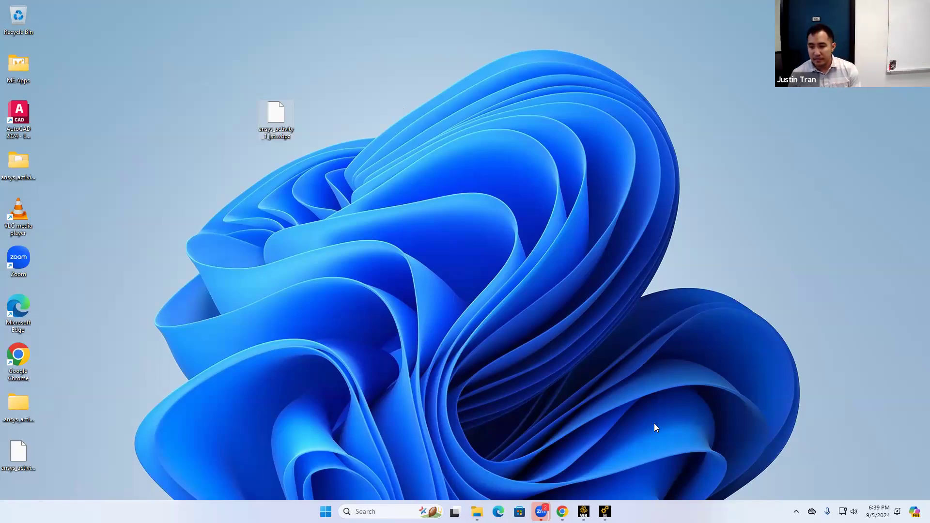
pyautogui.click(605, 511)
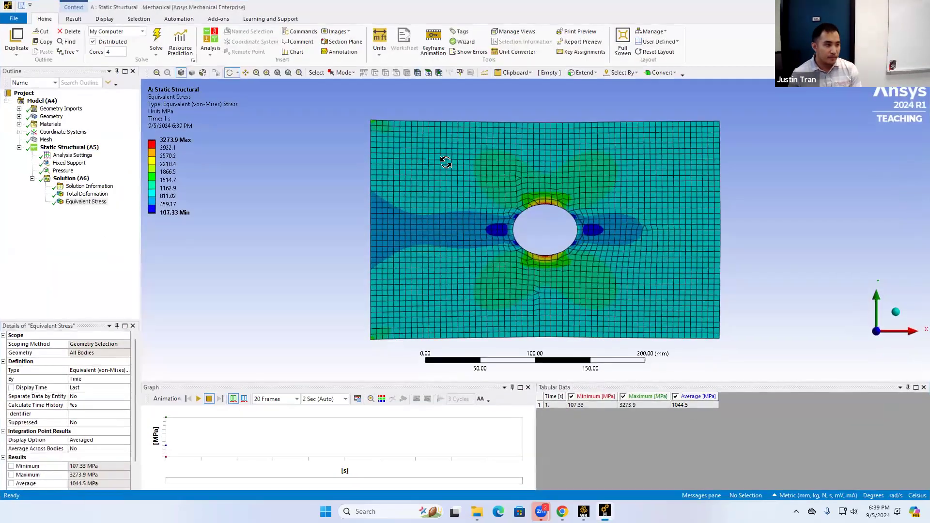